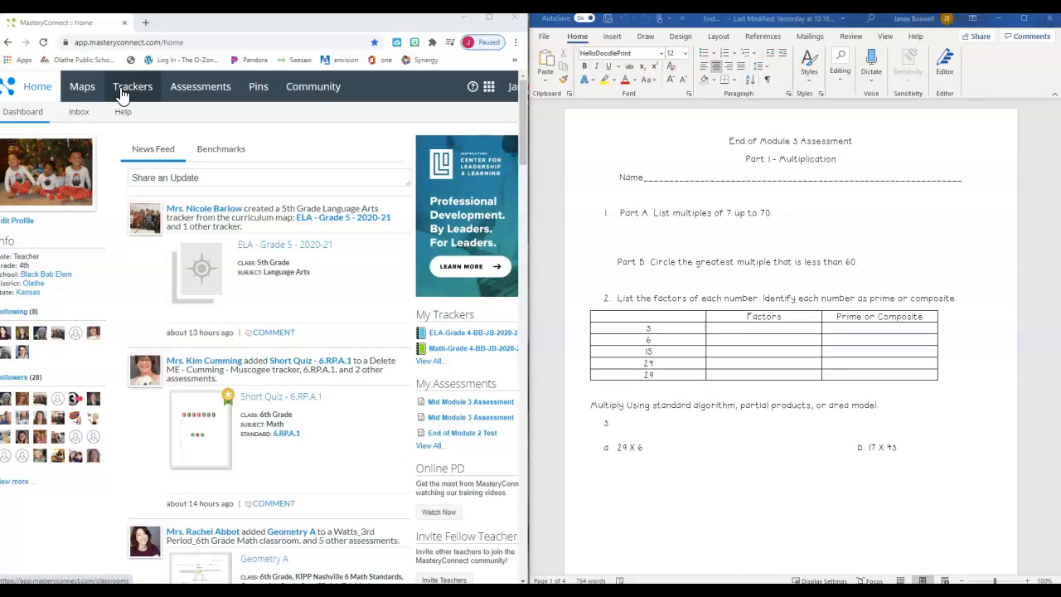
Open the Math-Grade 4-BB-JB-2020-21 tracker with its students' mastery results.
left_click(122, 91)
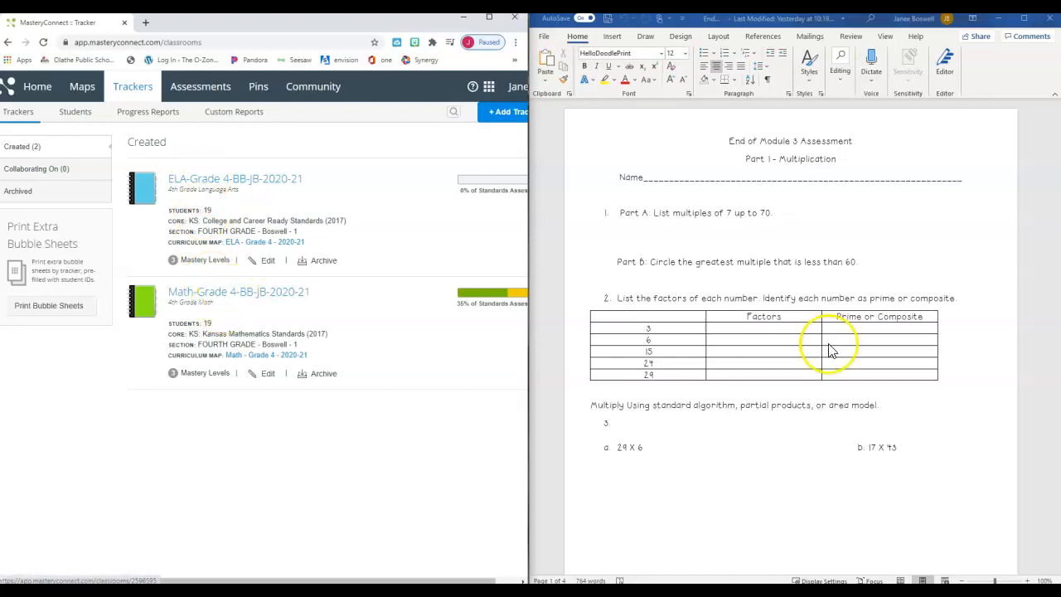
left_click(211, 298)
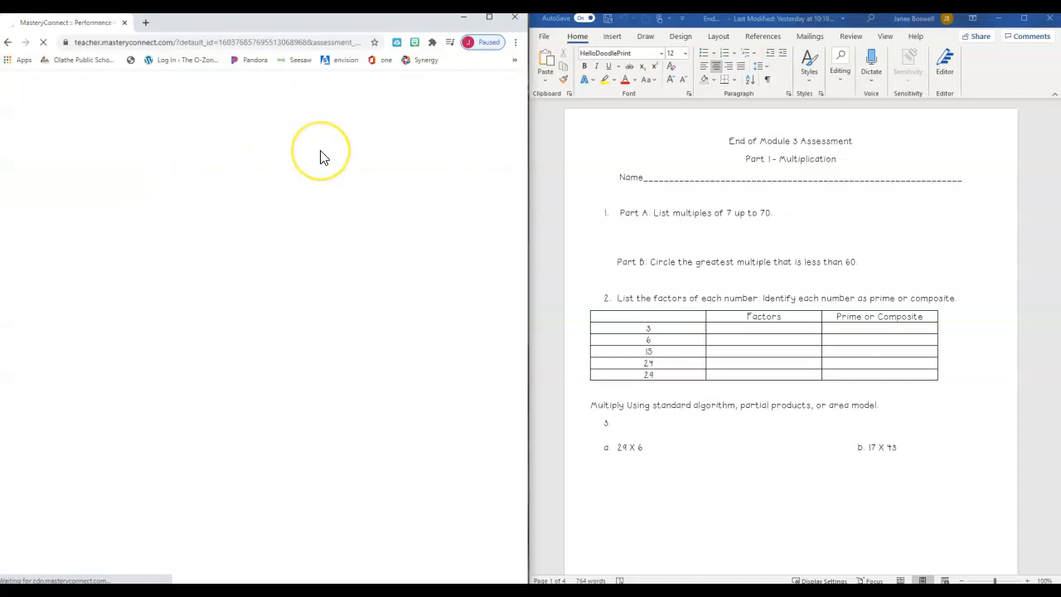
left_click(7, 43)
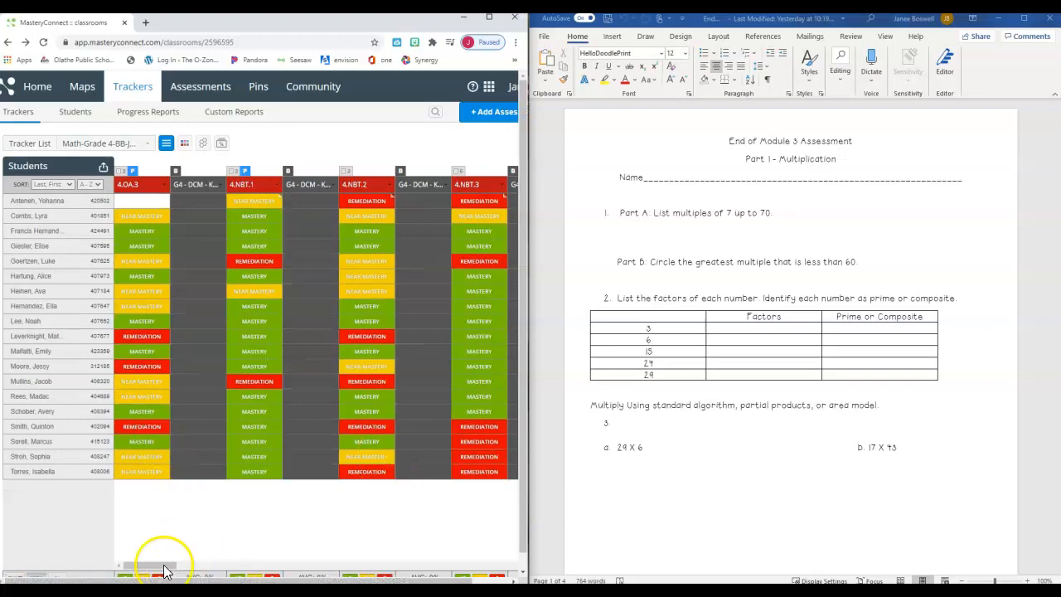
mouse_move(147, 566)
left_mouse_down()
mouse_move(294, 574)
mouse_move(228, 572)
mouse_move(148, 547)
left_mouse_up()
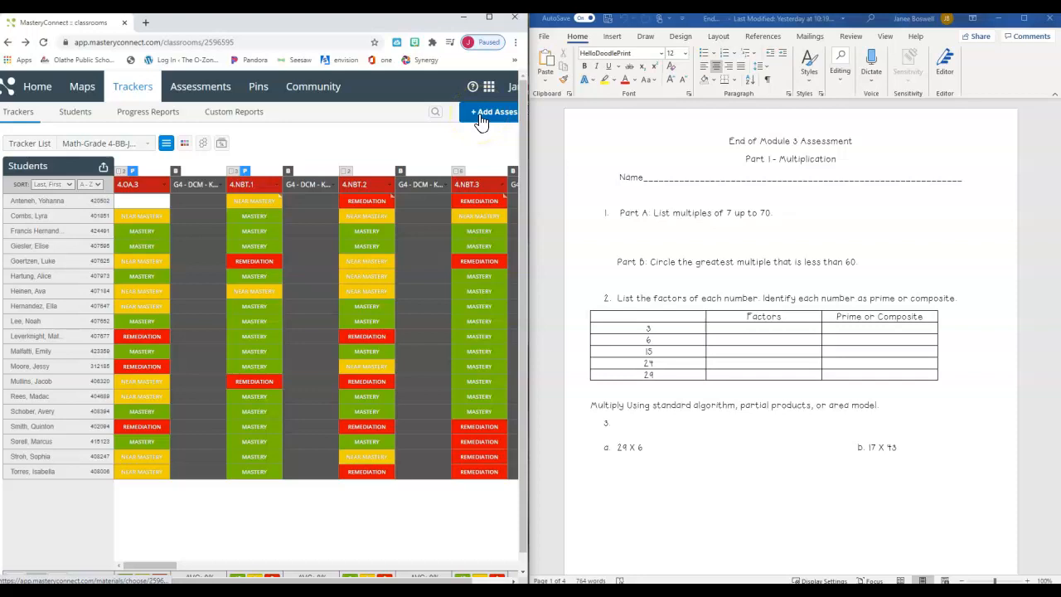
Start creating a new assessment for the math tracker.
left_click(481, 121)
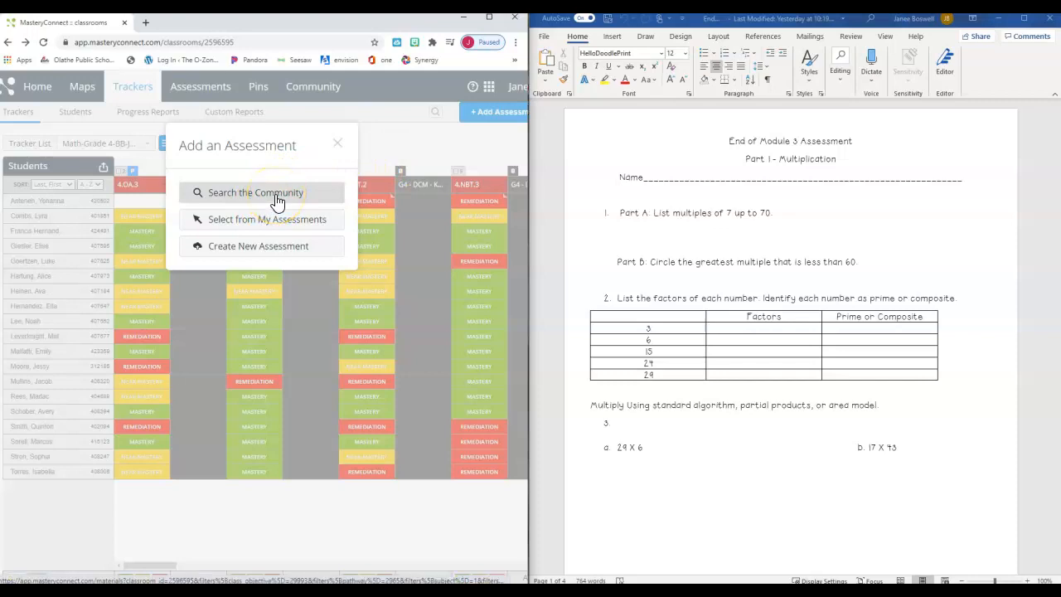
left_click(263, 226)
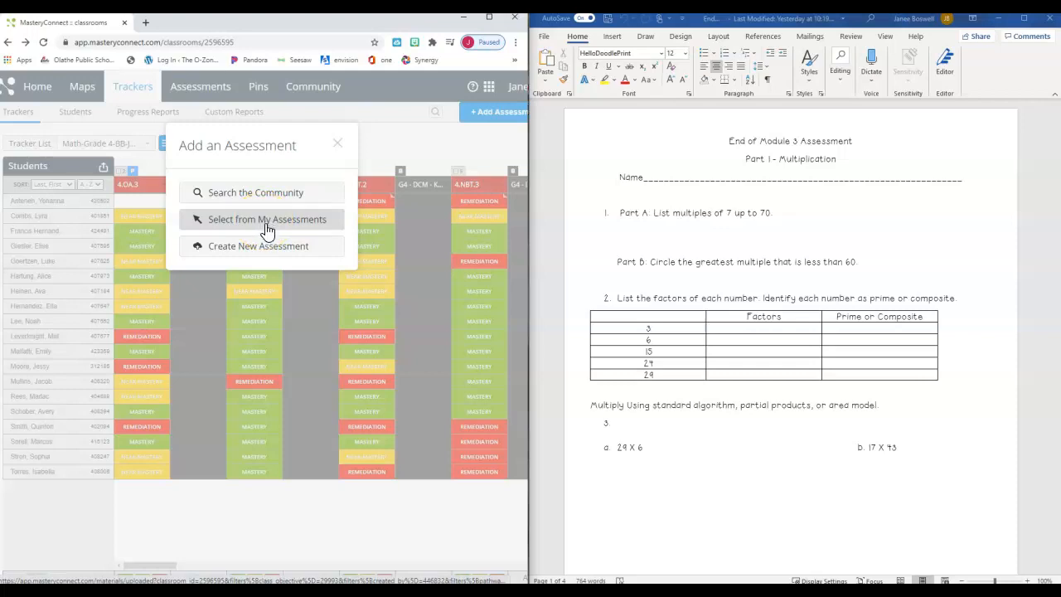
left_click(255, 257)
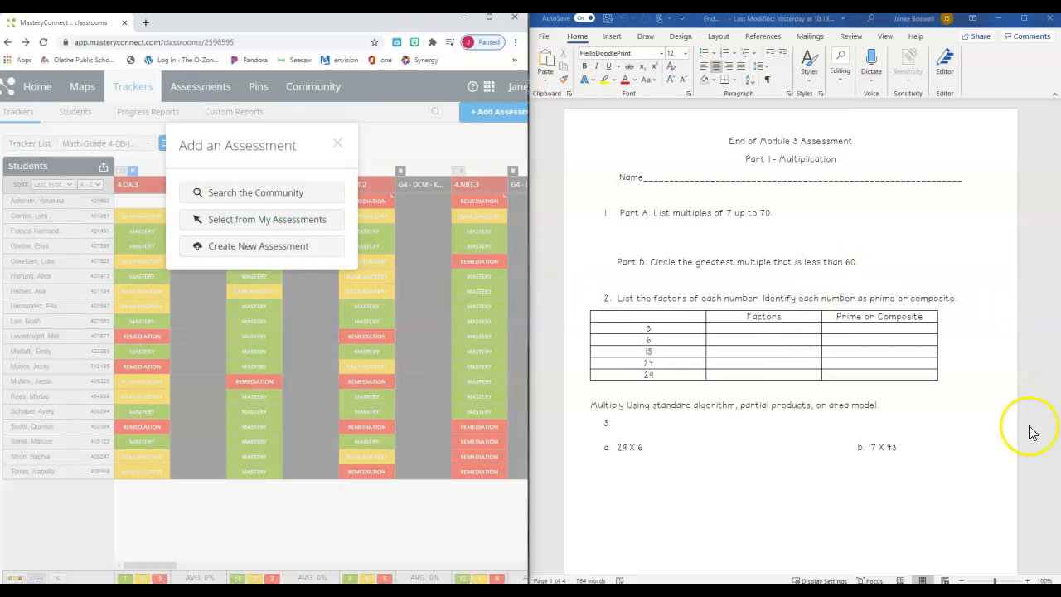
left_click(265, 253)
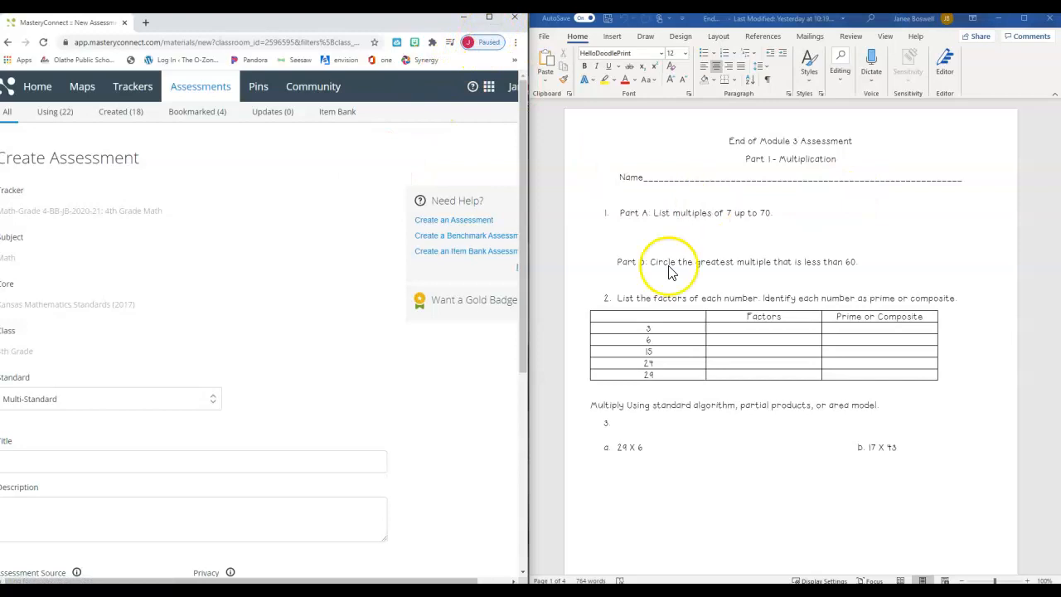
Maximize the browser window and choose Multi-Standard as the assessment's standard.
left_click(489, 16)
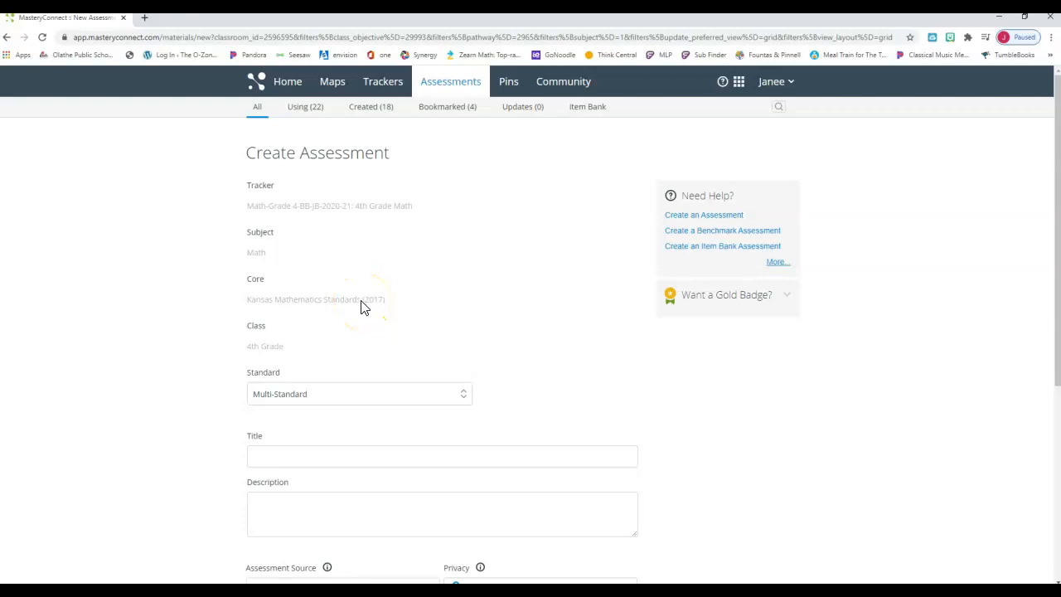
left_click(468, 398)
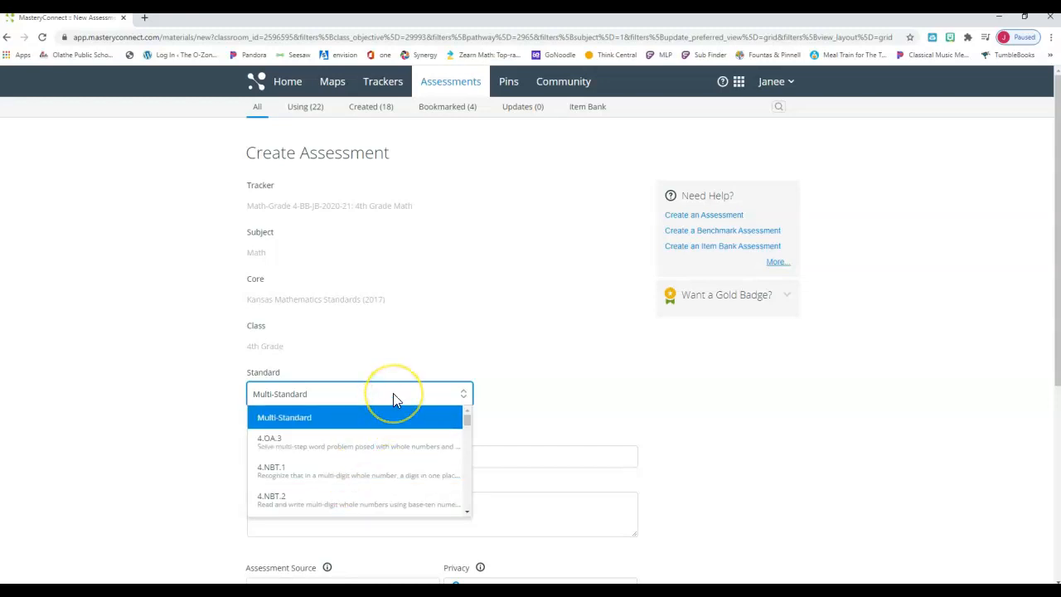
left_click(337, 424)
Title the assessment "End of Module 3 Assessment - Par 1 Multiplication".
left_click(329, 455)
left_click(330, 455)
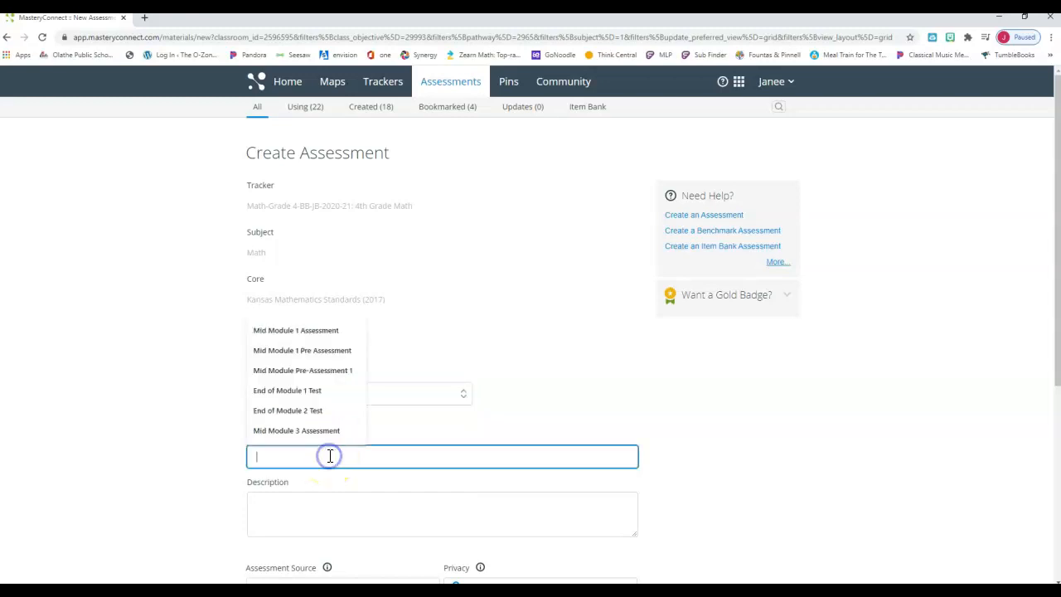
type("End of Module 3 Assessment - Par 1 Mu")
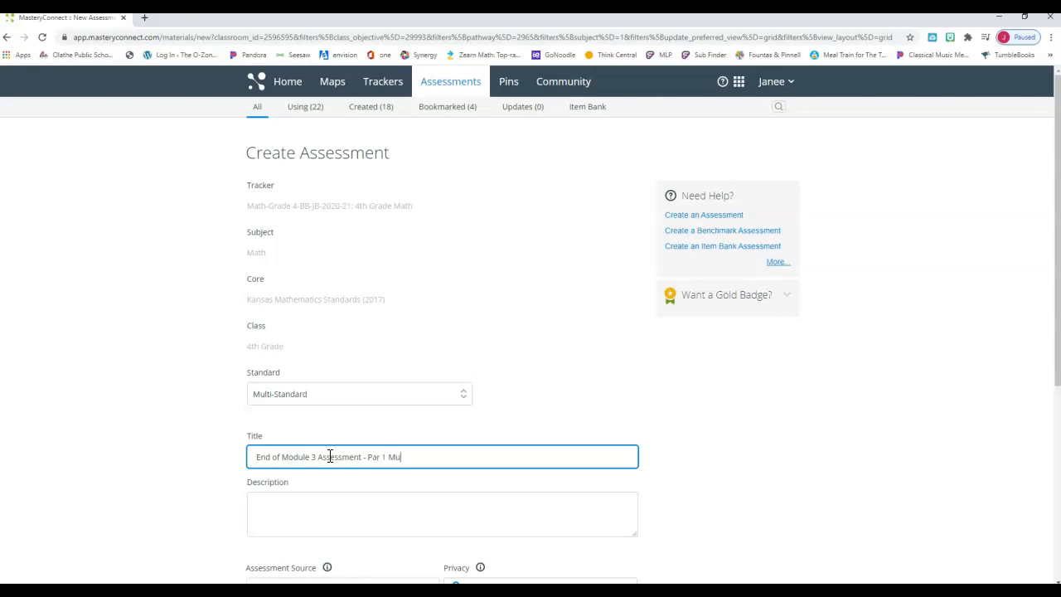
type("ation")
Copy the assessment's full title into its description.
left_click(321, 496)
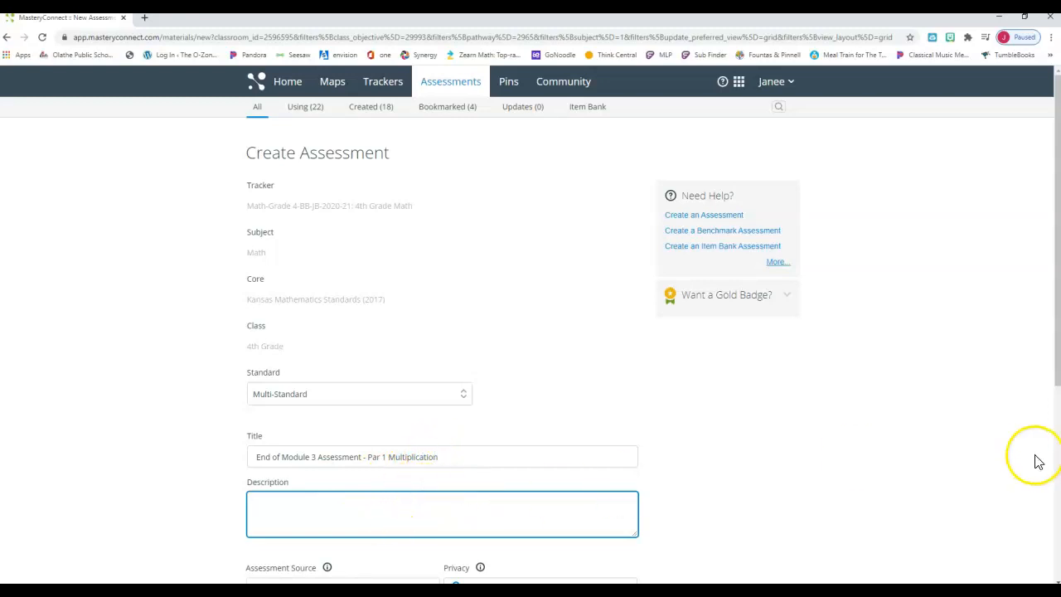
left_click(455, 462)
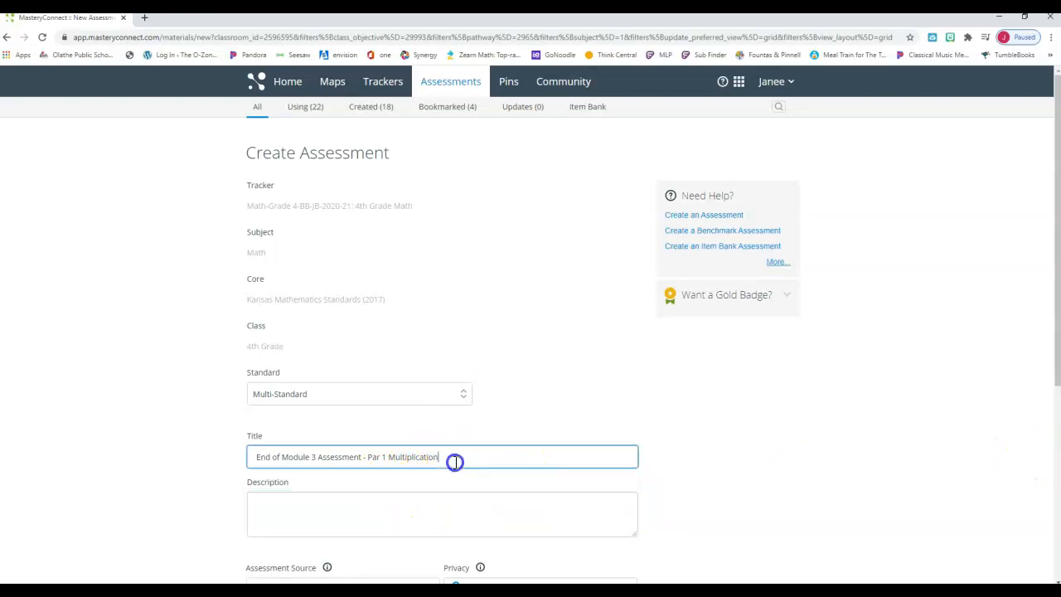
left_click_drag(455, 461, 245, 454)
right_click(291, 454)
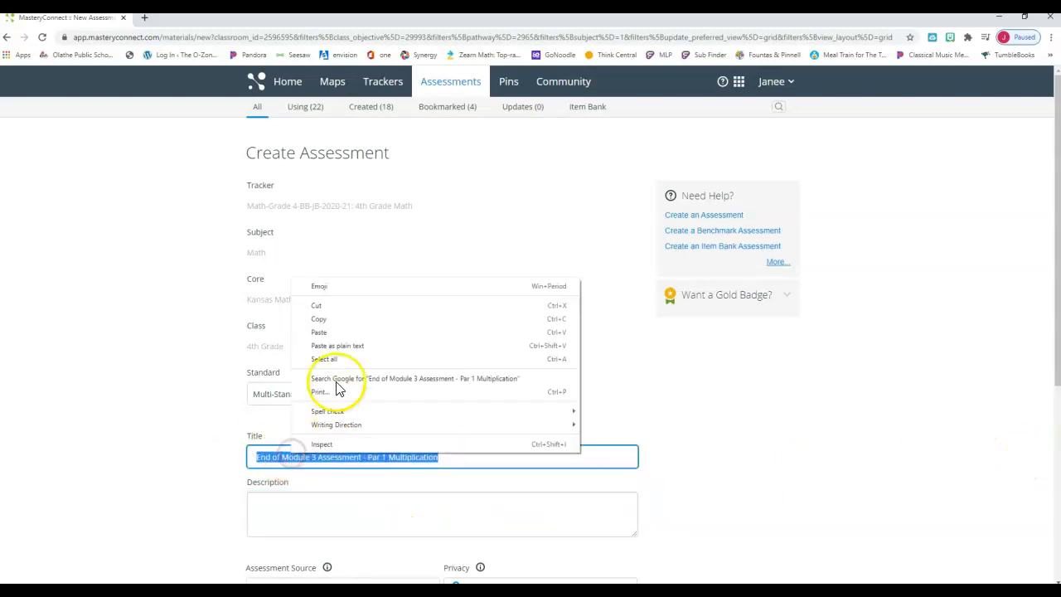
left_click(328, 319)
left_click(339, 504)
key("ctrl+v")
Set the assessment source to Upload A File.
scroll(760, 521, "down", 2)
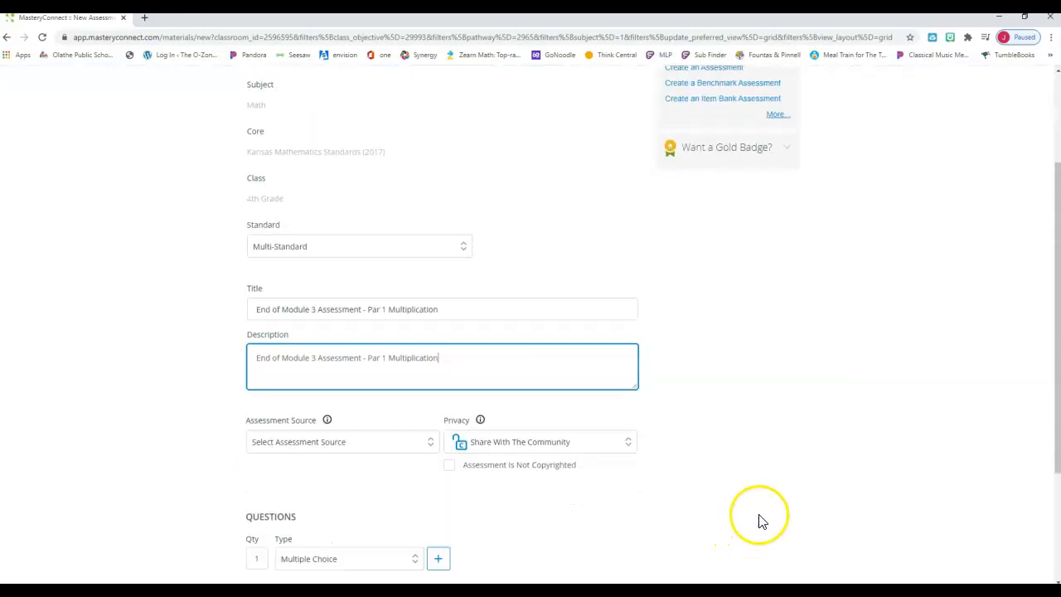
scroll(760, 521, "down", 1)
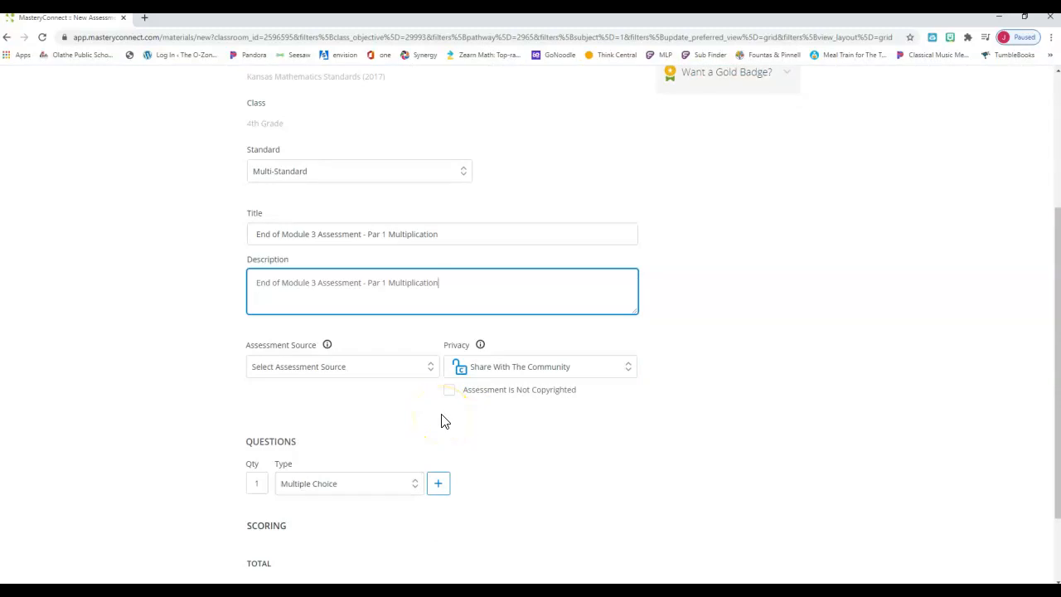
left_click(429, 371)
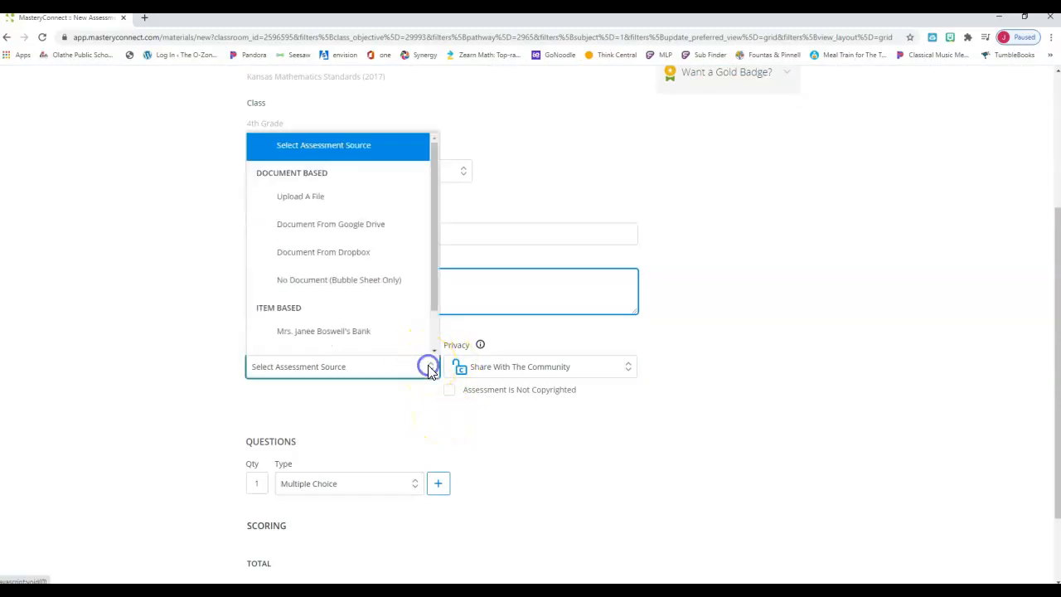
scroll(331, 249, "down", 1)
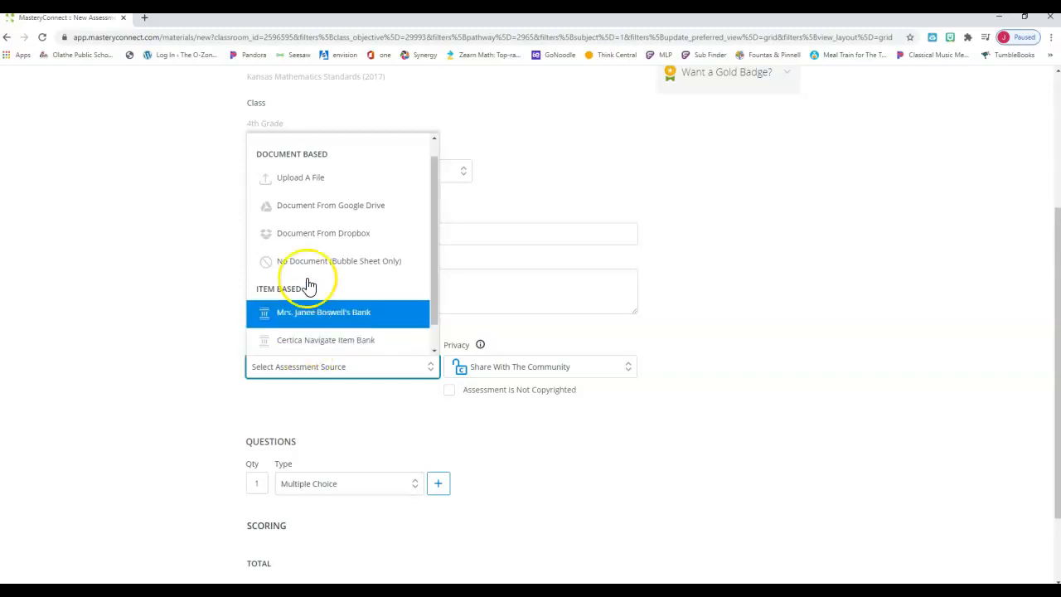
left_click(302, 184)
Try to upload "End of Module 3 Assessment - Multiplication.docx" from the desktop folder "End of Module Assessments for Math".
left_click(419, 369)
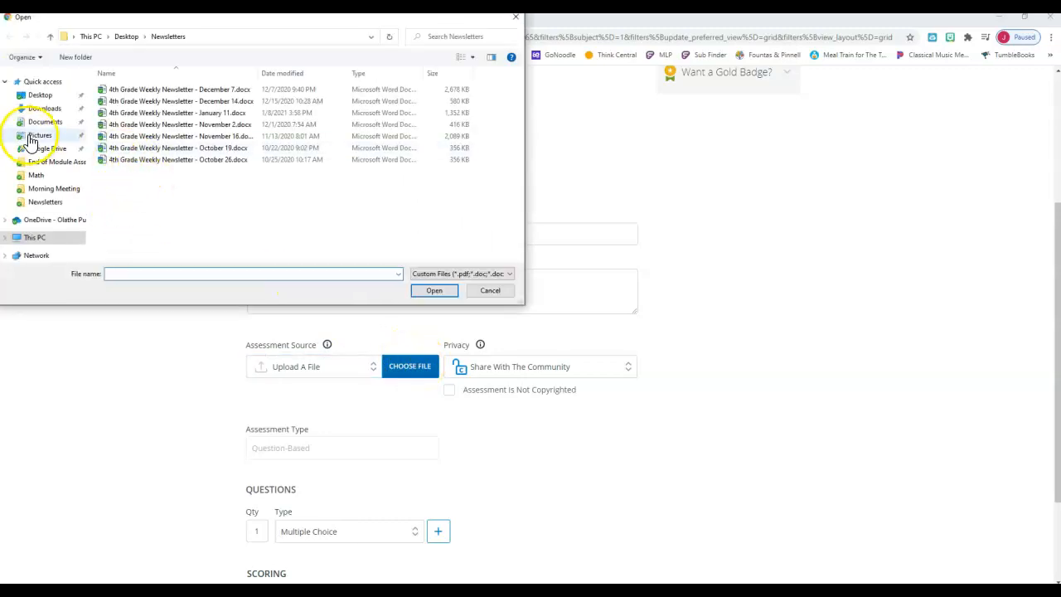
left_click(40, 94)
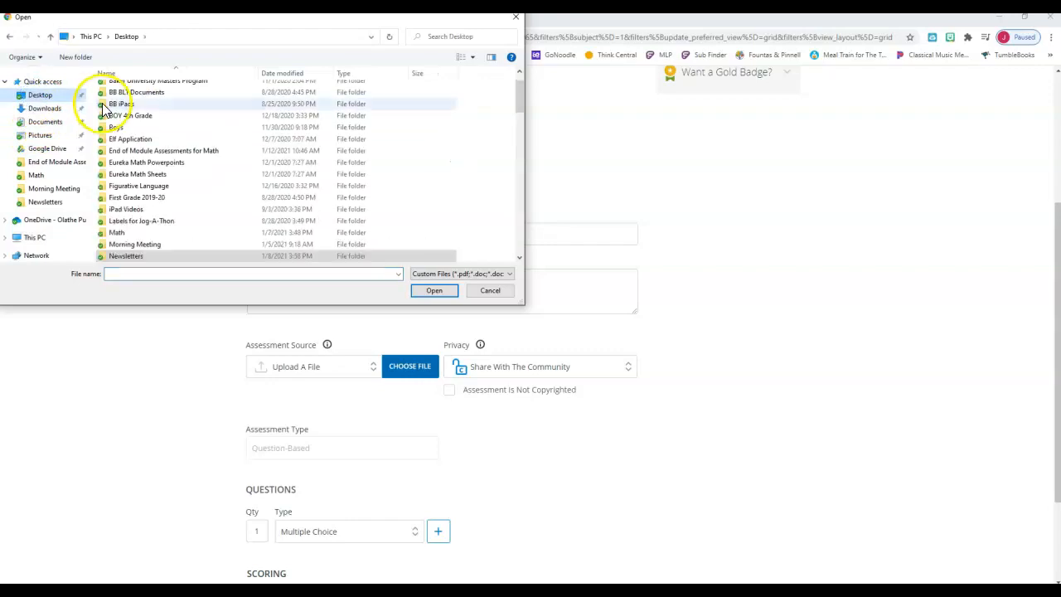
double_click(158, 153)
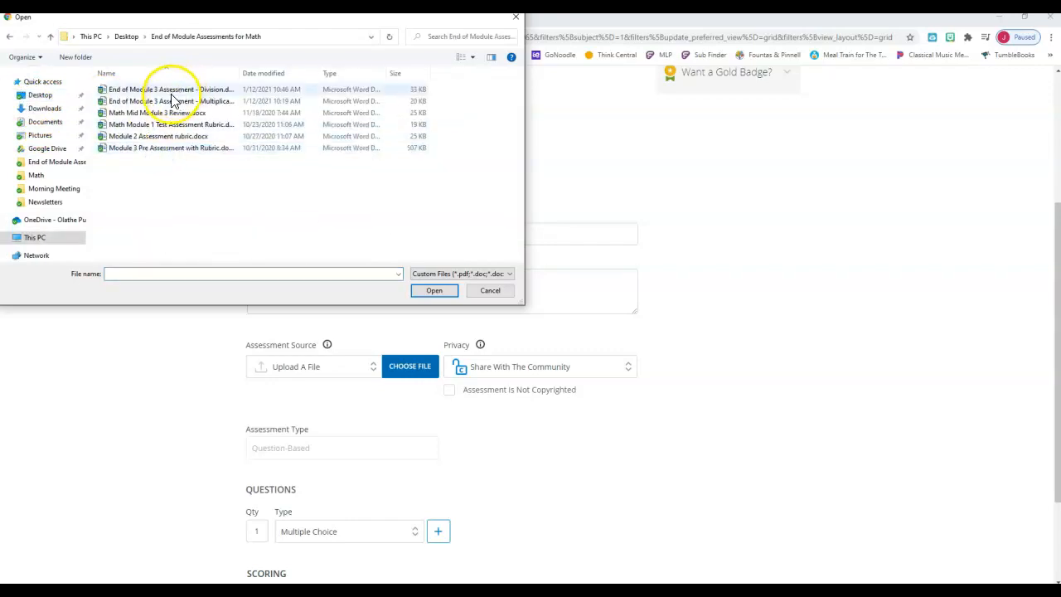
left_click(174, 102)
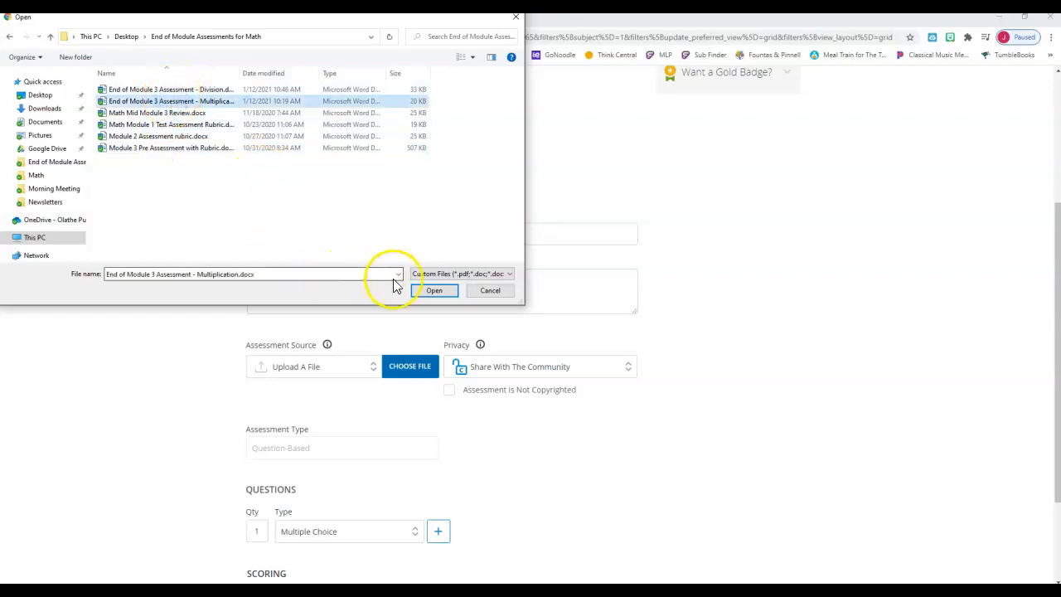
left_click(418, 290)
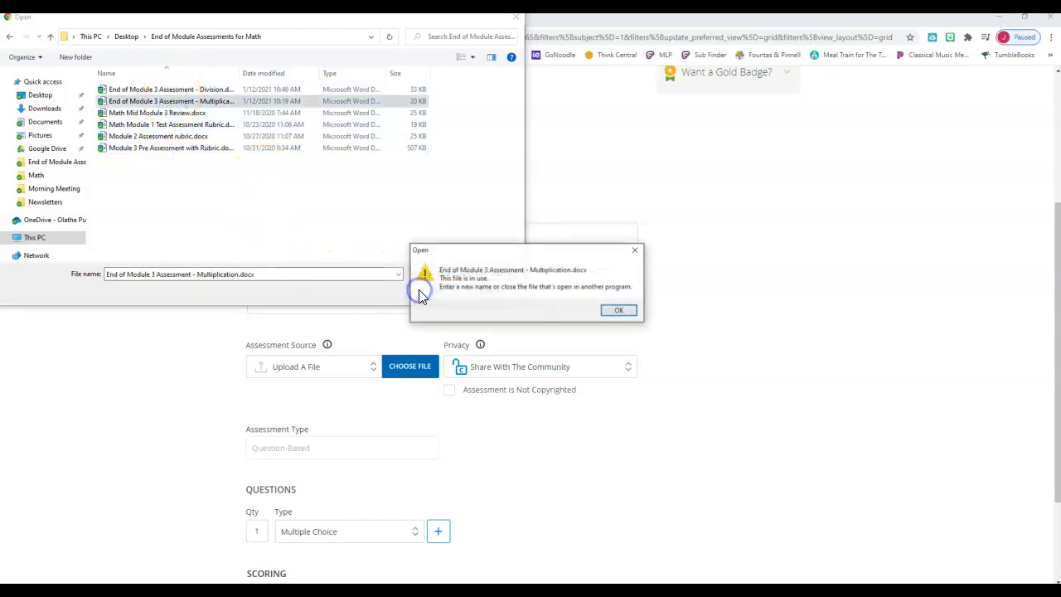
left_click(618, 312)
Close the multiplication assessment in Word and upload "End of Module 3 Assessment - Multiplication.docx" as the assessment source.
left_click(313, 590)
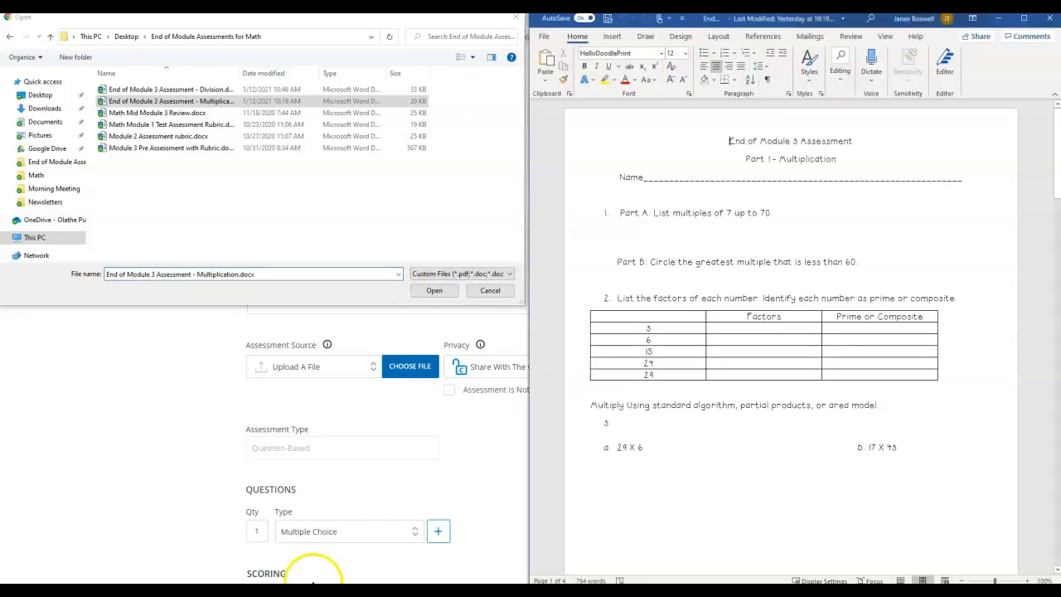
left_click(1051, 23)
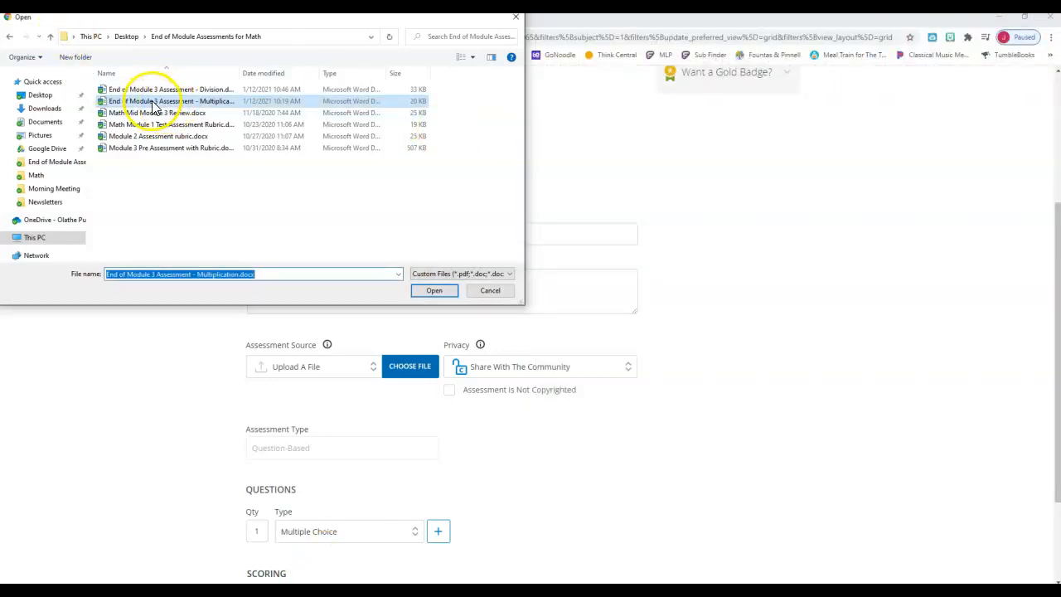
left_click(438, 290)
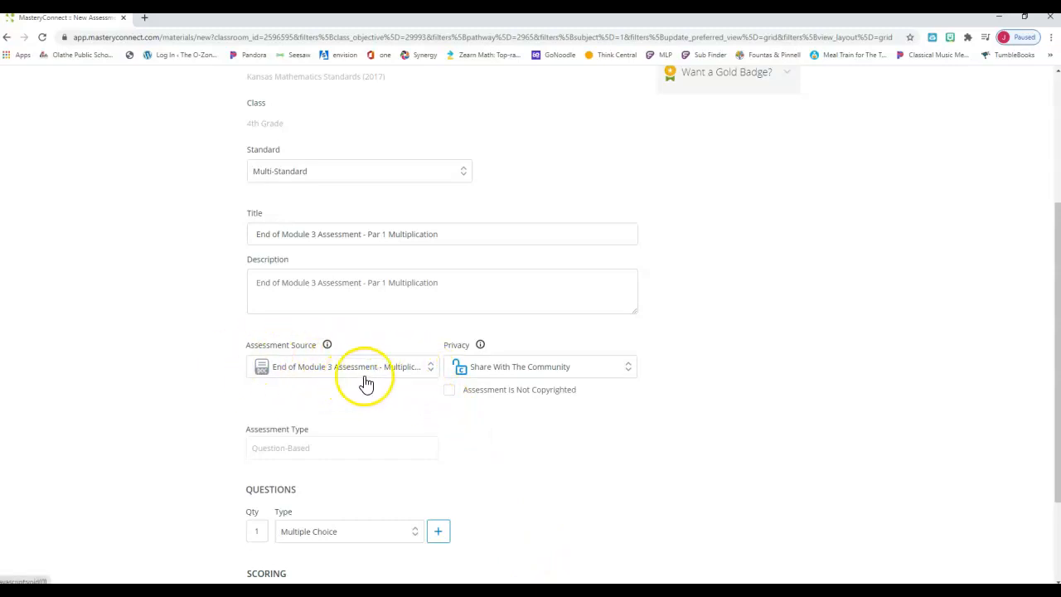
Set the assessment's privacy to Private To My School and add one Rubric Criteria question.
left_click(627, 370)
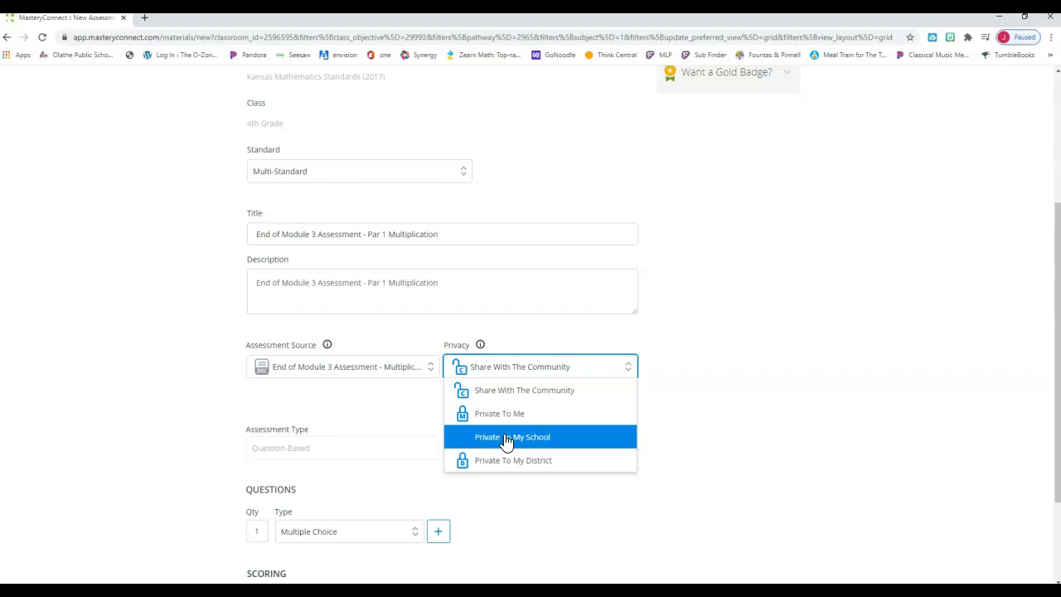
left_click(507, 437)
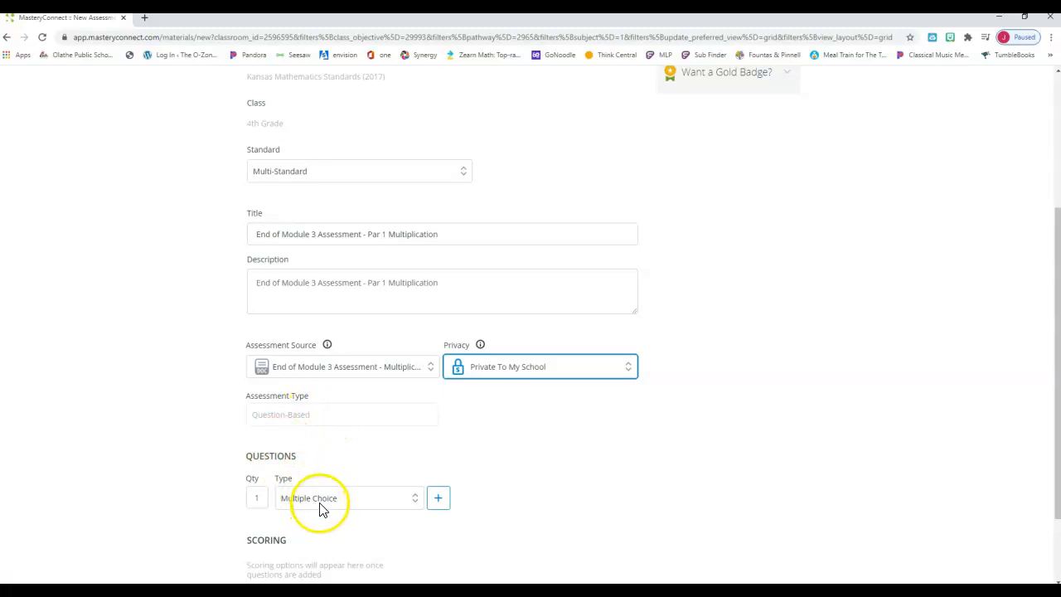
left_click(417, 507)
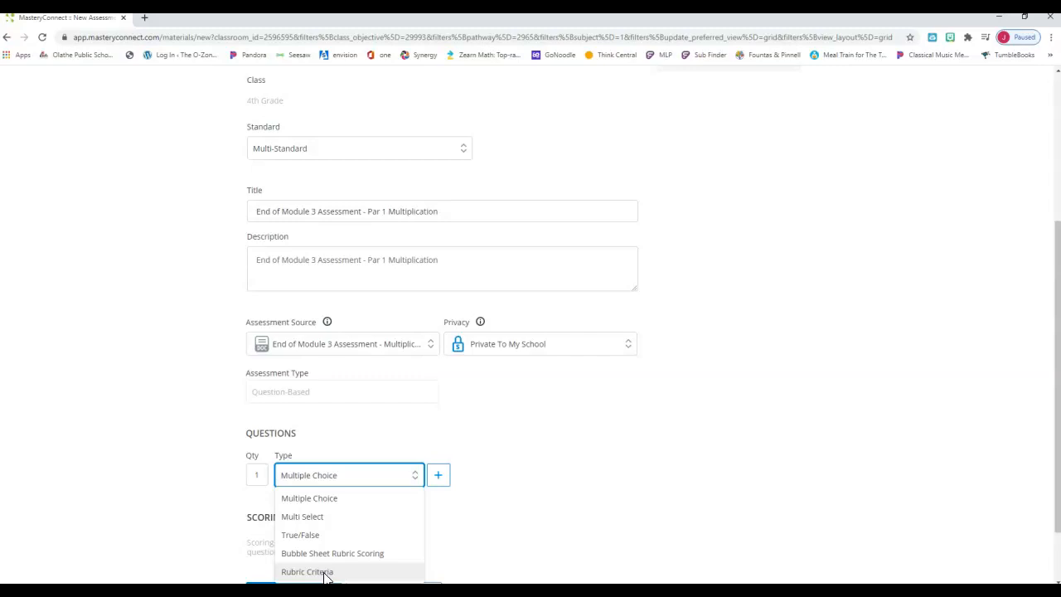
left_click(324, 572)
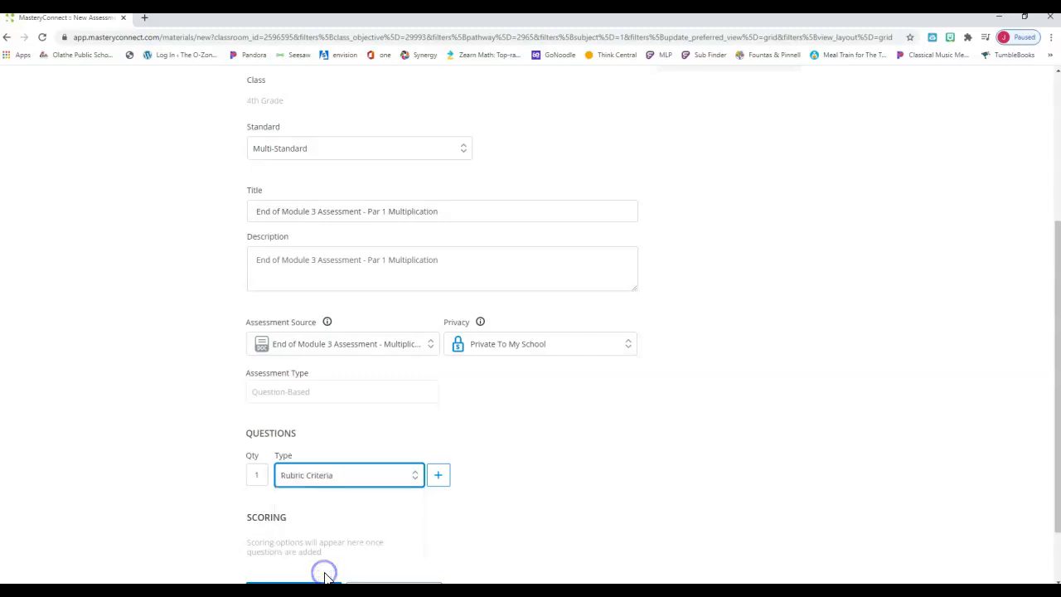
left_click(436, 479)
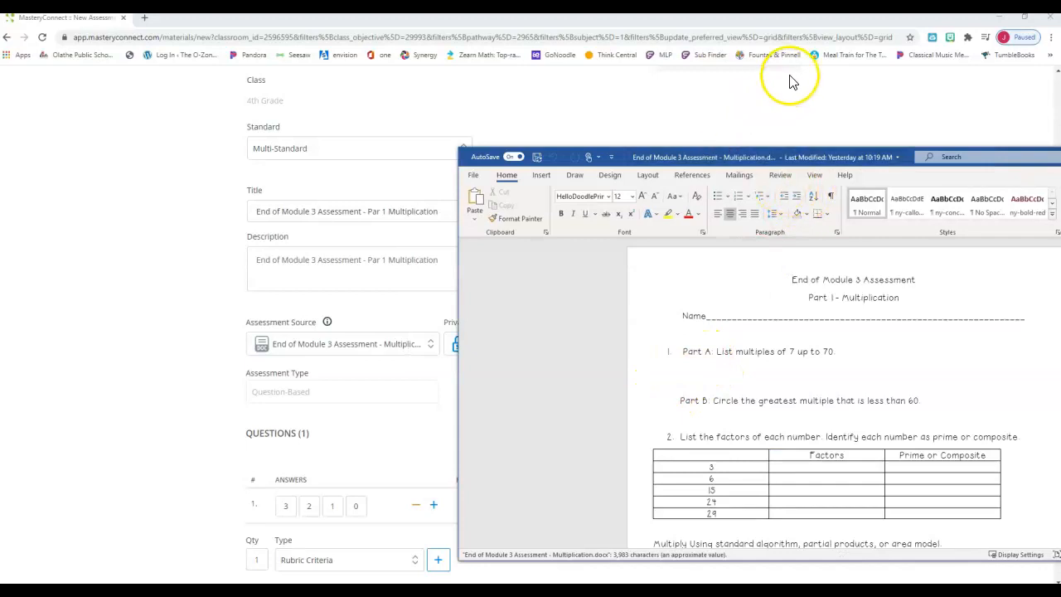
Arrange the MasteryConnect browser window and the Word assessment document side by side, each filling half of the screen.
left_click(853, 23)
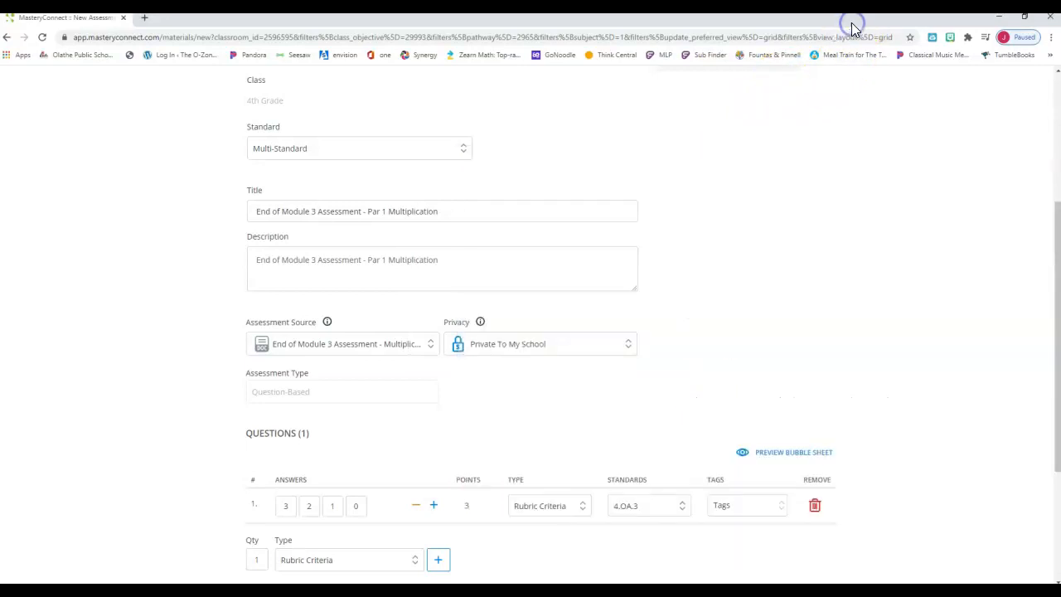
key("super+Left")
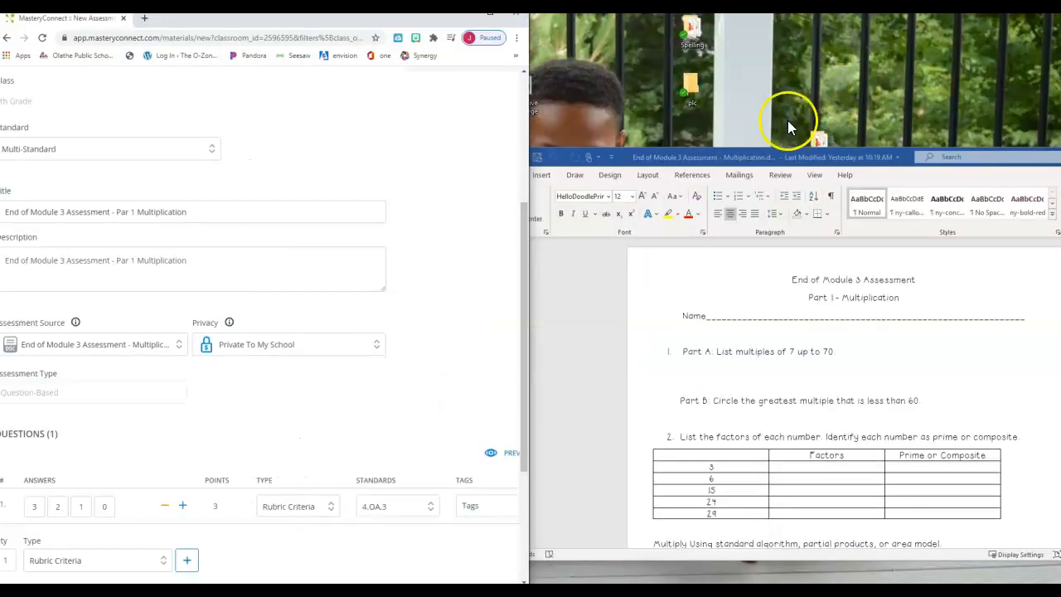
left_click(831, 157)
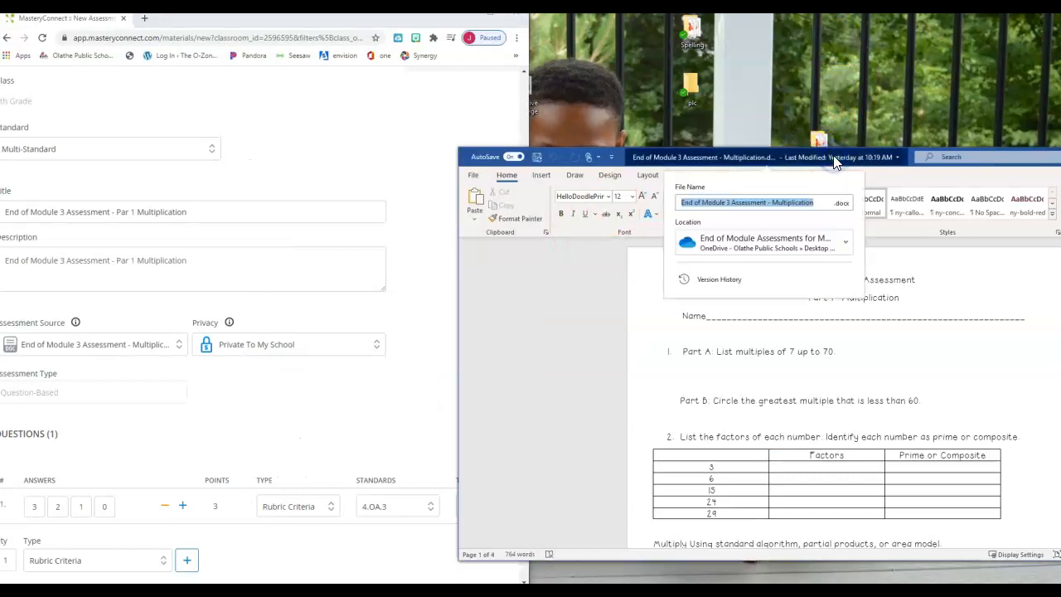
left_click_drag(888, 154, 712, 150)
left_click(1048, 153)
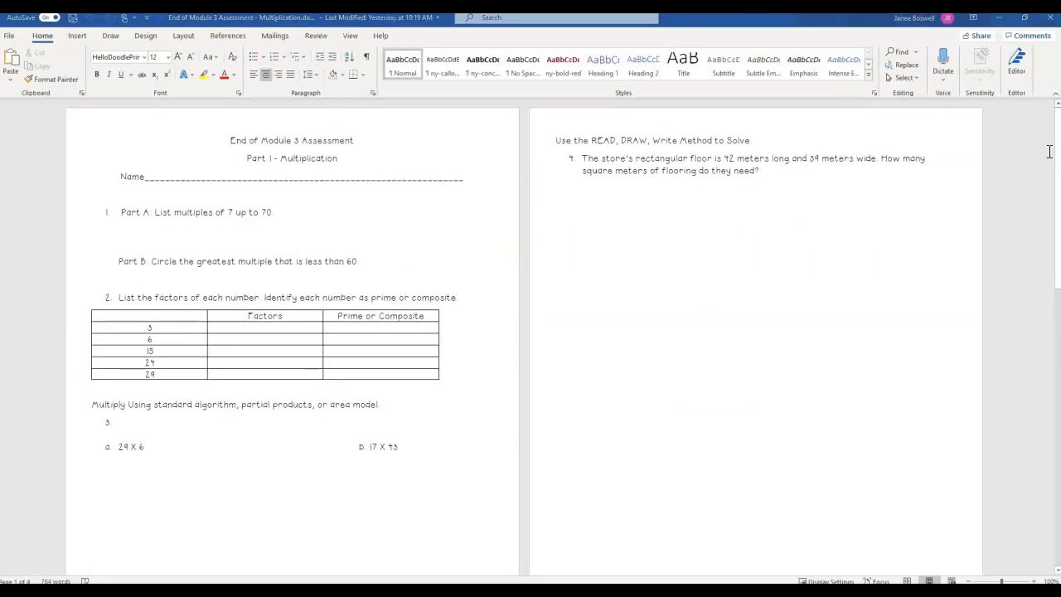
left_click(727, 367)
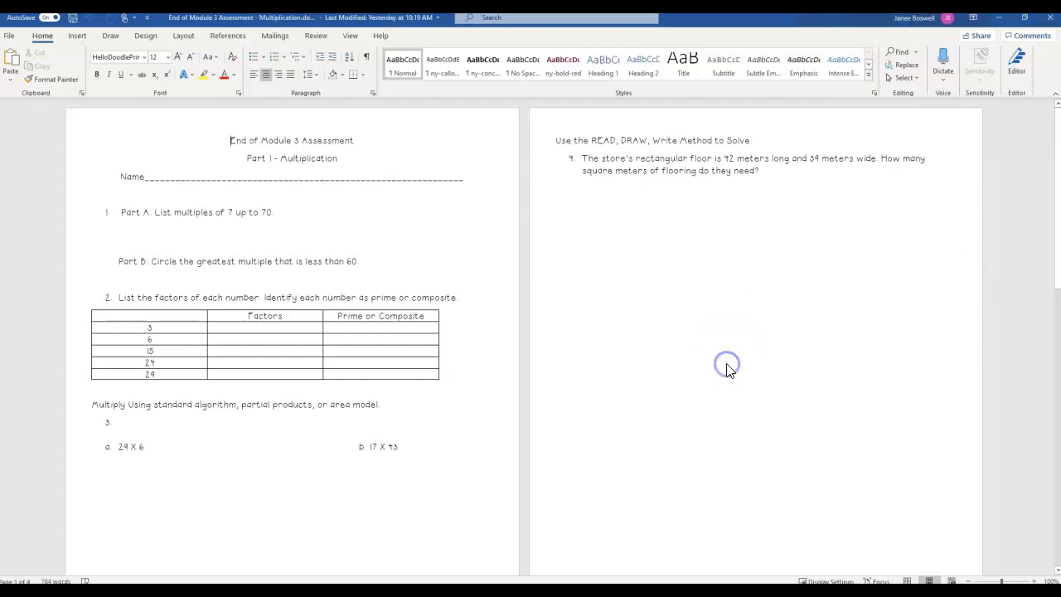
key("super+Right")
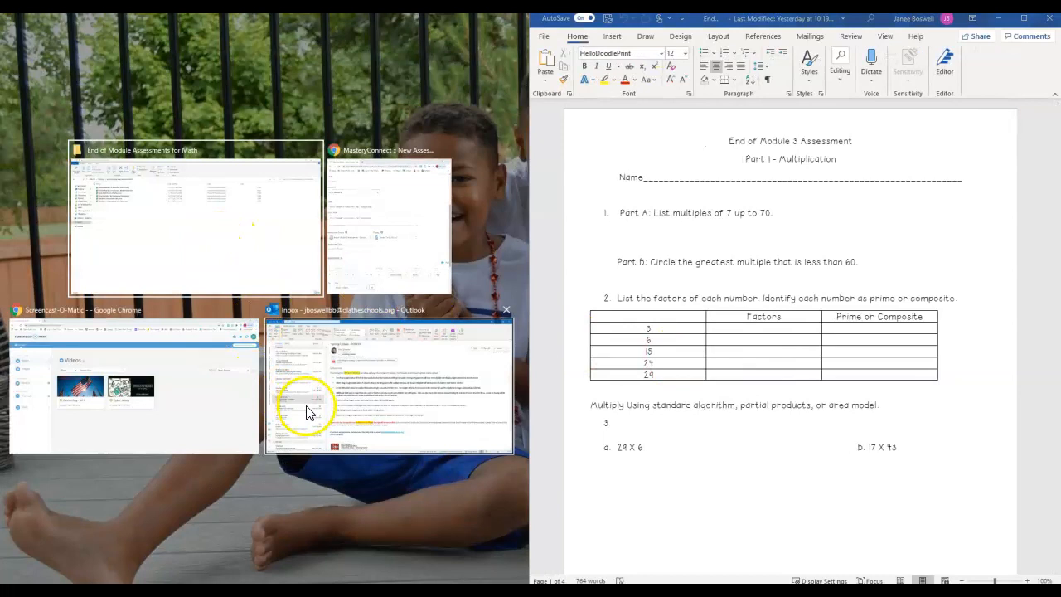
left_click(380, 270)
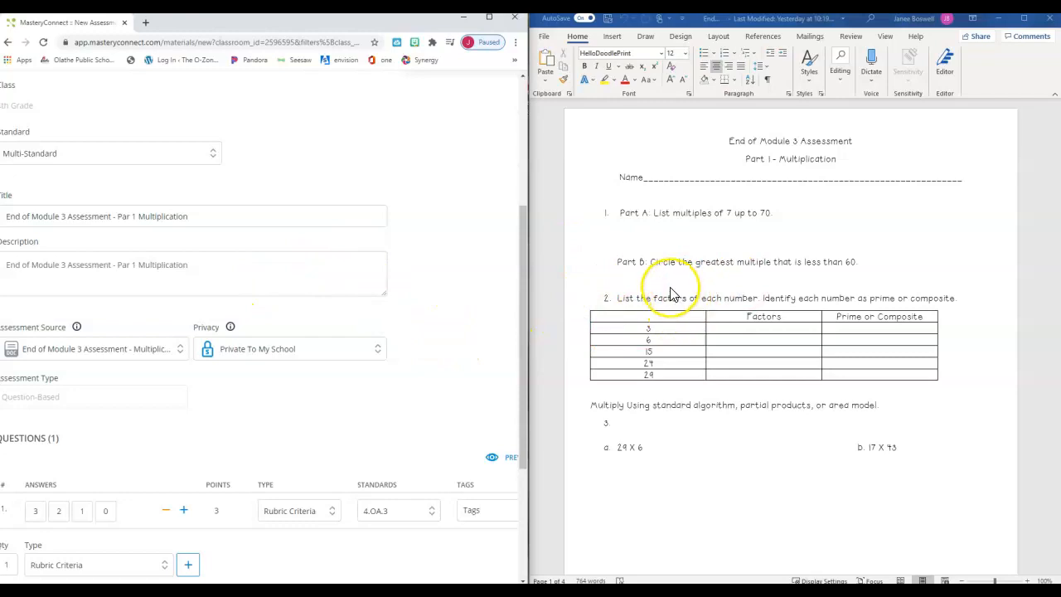
Following the rubric in the Word document, extend question 1's answer scale to 4 points and set its standard to 4.OA.4.
scroll(671, 294, "down", 2)
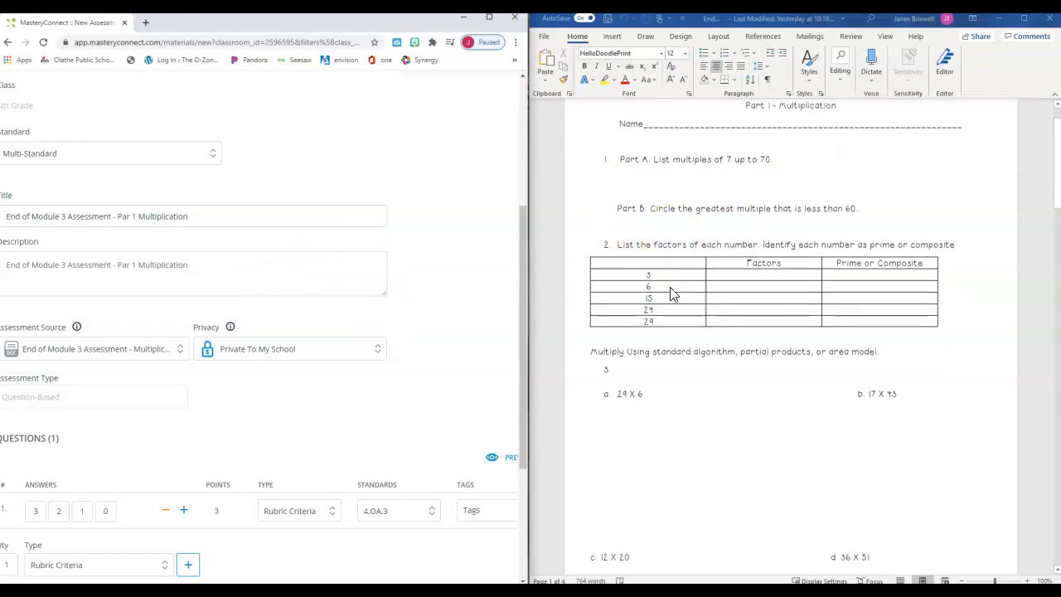
scroll(672, 294, "down", 12)
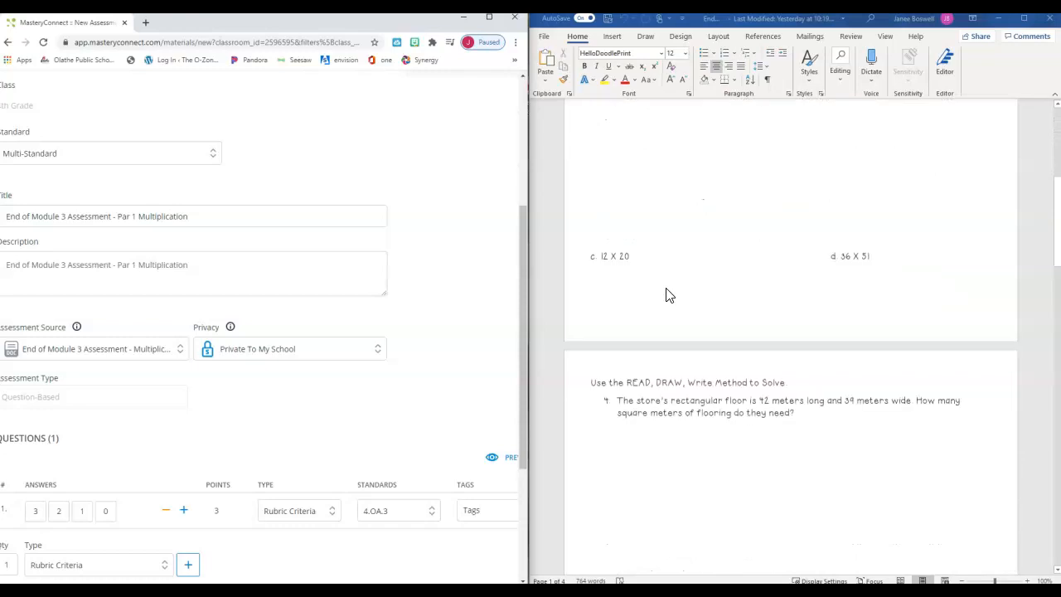
scroll(670, 295, "down", 15)
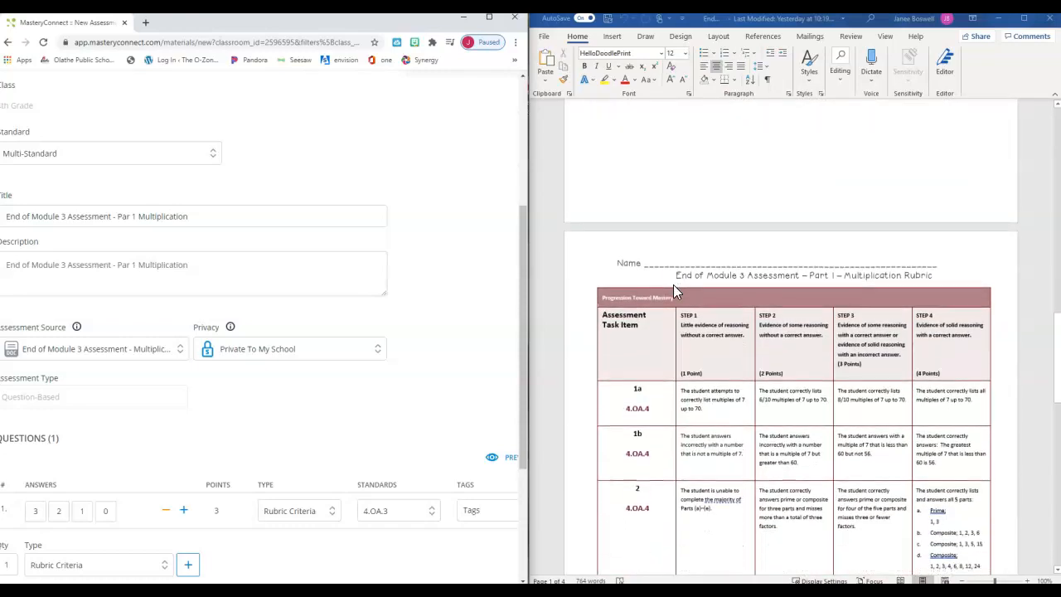
scroll(673, 292, "down", 3)
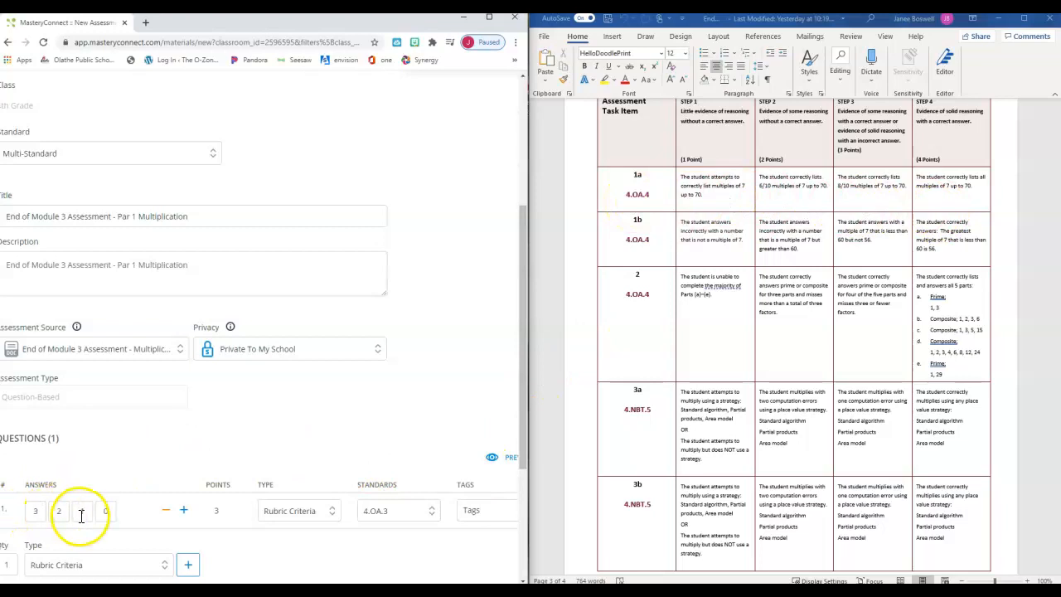
left_click(184, 511)
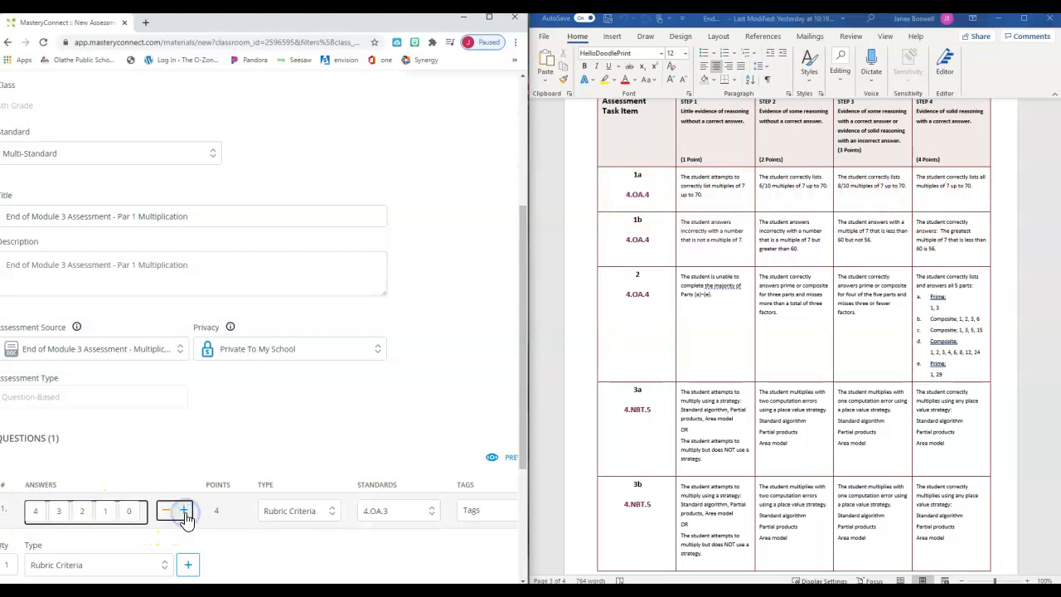
left_click(323, 511)
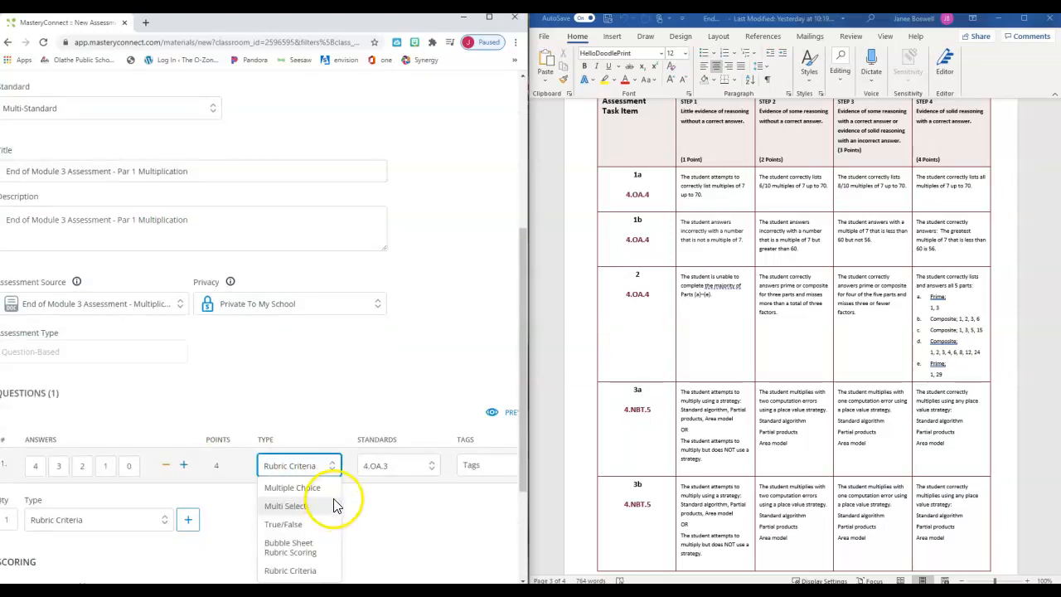
left_click(335, 469)
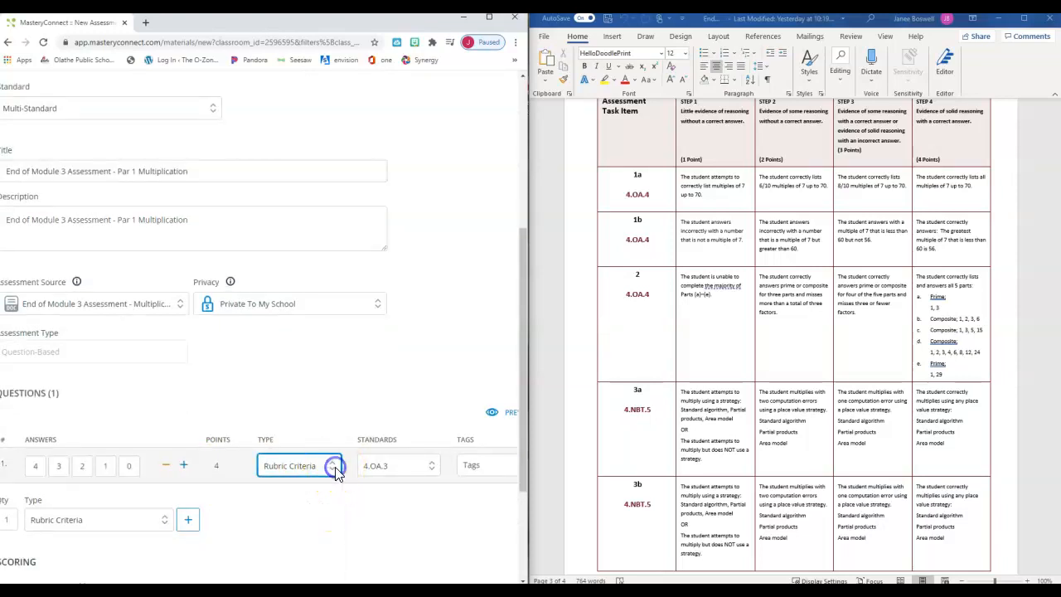
left_click(437, 471)
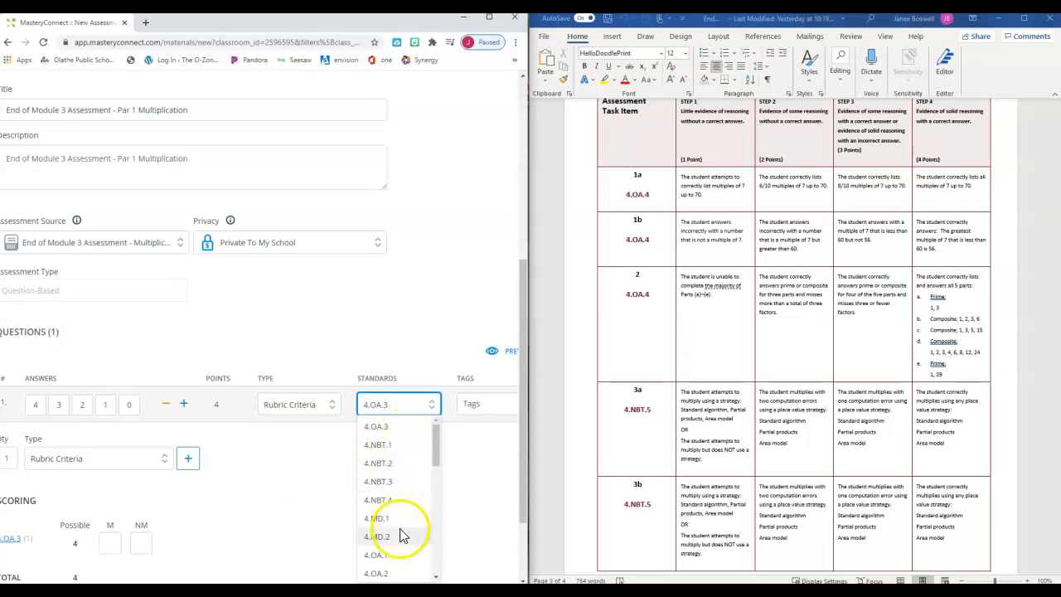
scroll(380, 494, "down", 1)
left_click(382, 503)
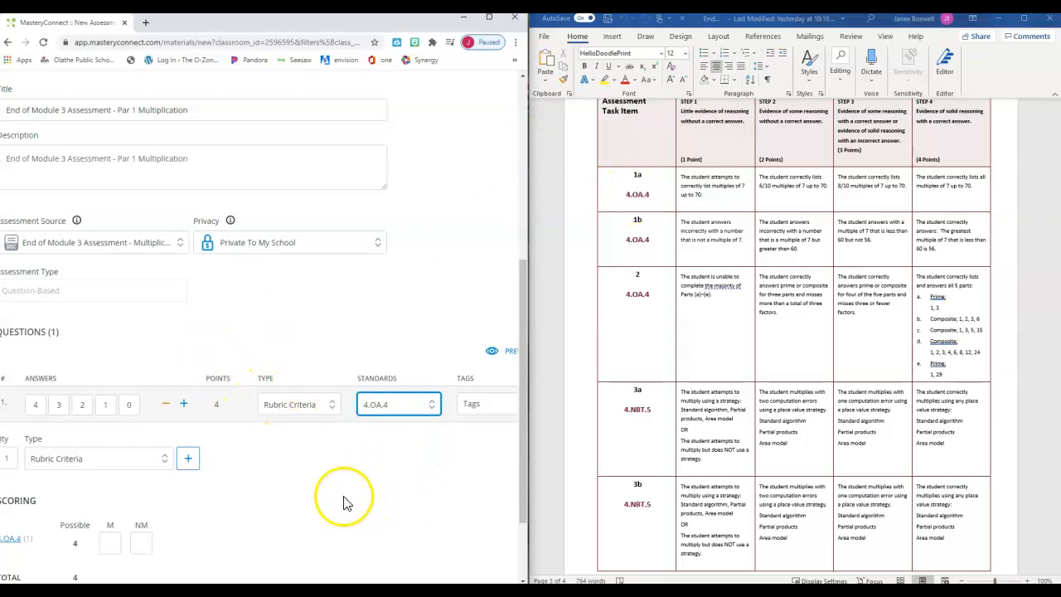
Add a second Rubric Criteria question worth 4 points and set its standard to 4.OA.4.
left_click(496, 20)
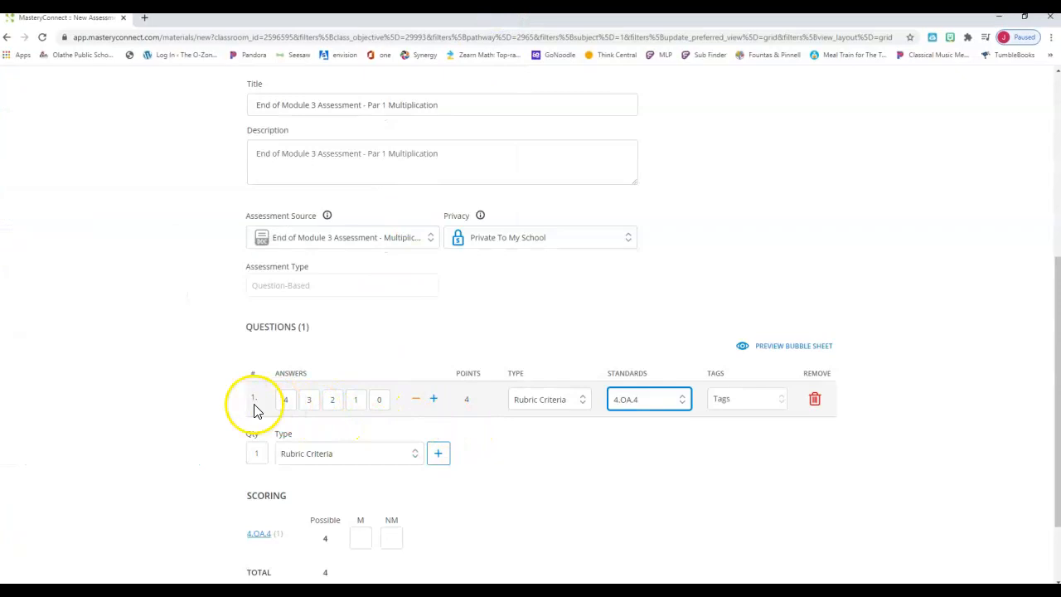
left_click(442, 460)
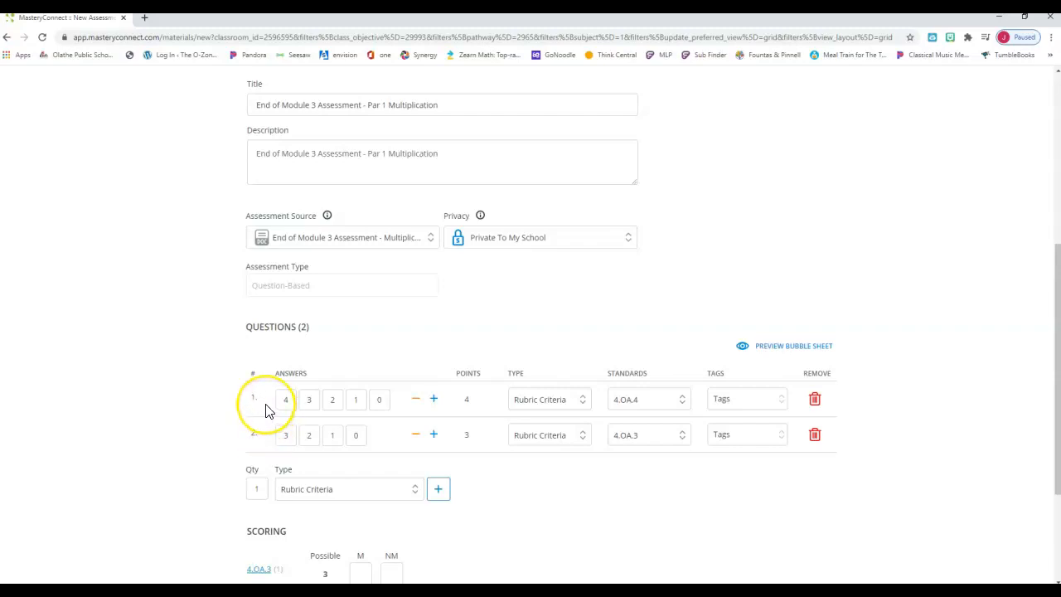
left_click(433, 436)
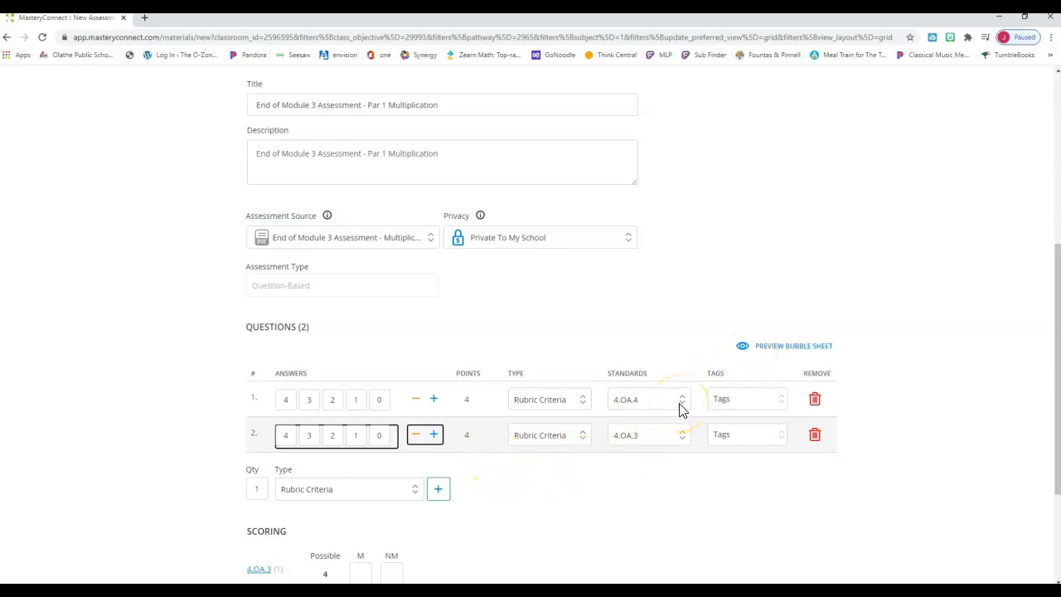
key("super+Left")
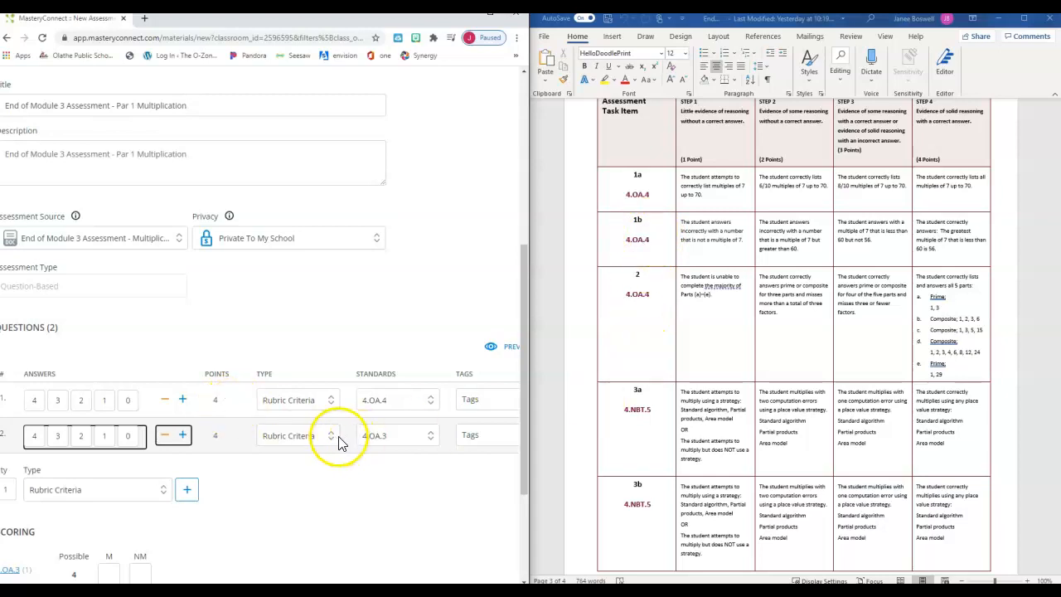
left_click(432, 439)
scroll(386, 504, "down", 2)
left_click(388, 500)
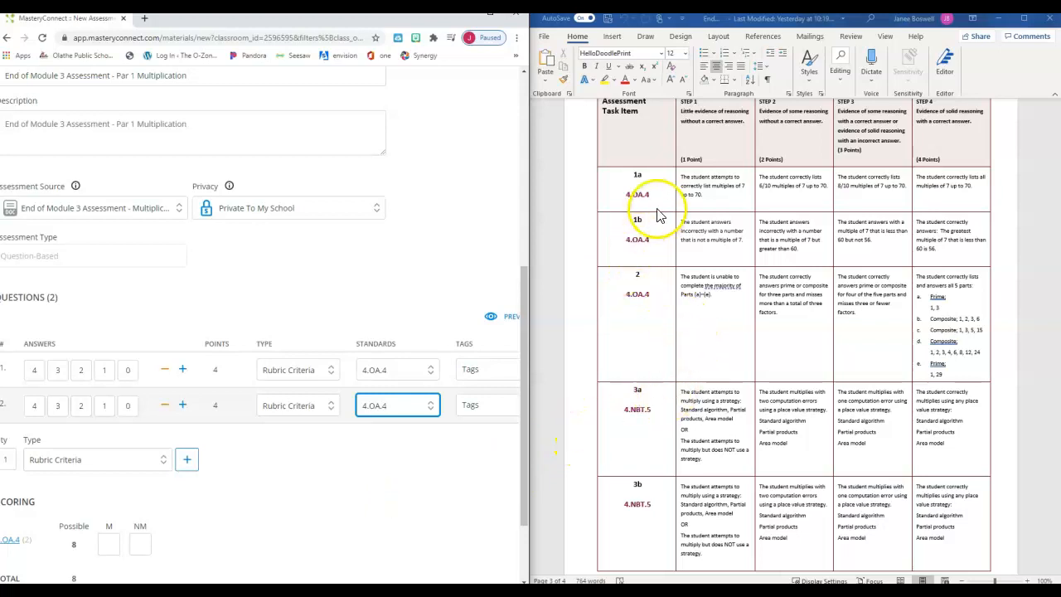
In the Word rubric, append the matching question numbers (1), (2) and (3) to task items 1a, 1b and 2.
left_click(645, 176)
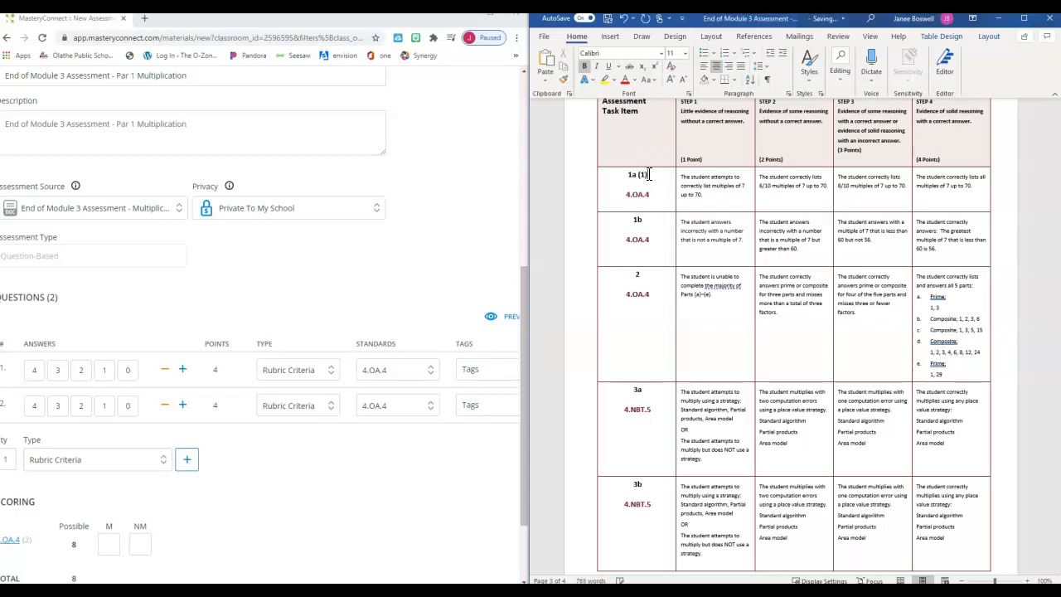
left_click(645, 218)
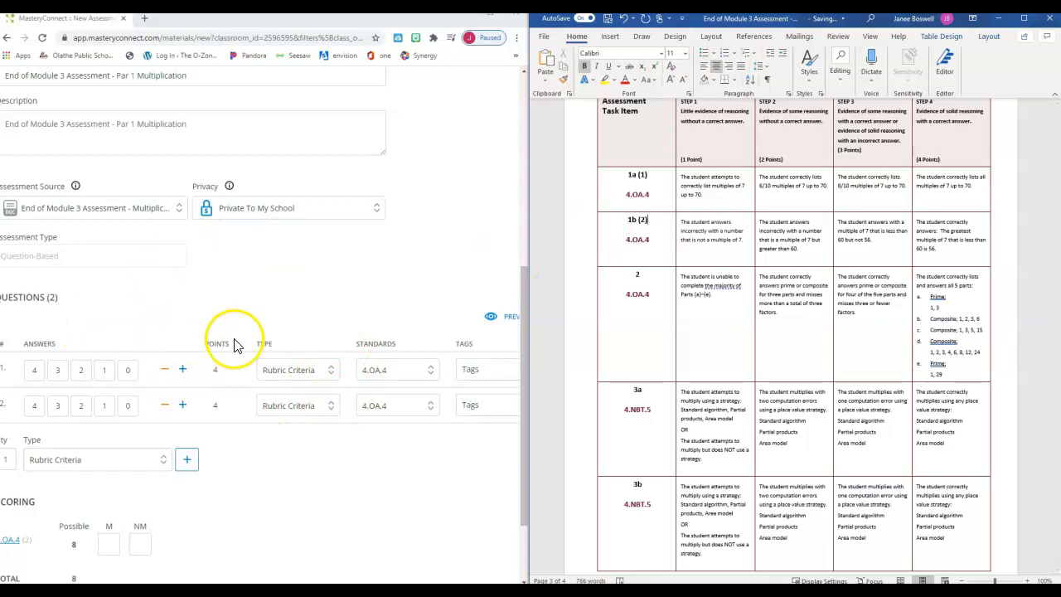
left_click(644, 275)
type("(3")
Add a third Rubric Criteria question to the assessment, worth 4 points and aligned to standard 4.OA.4.
left_click(187, 460)
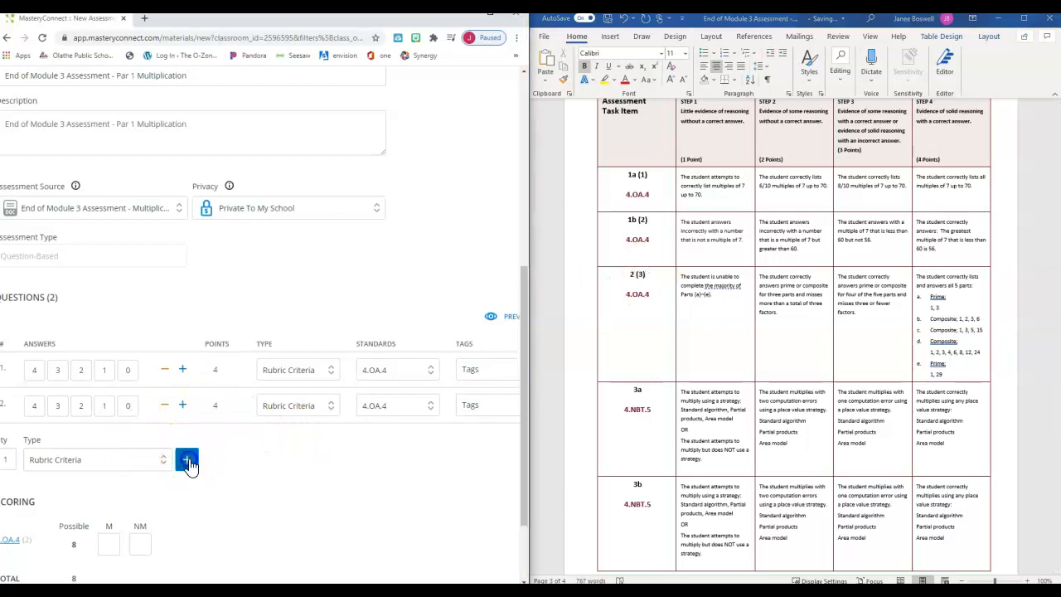
left_click(183, 446)
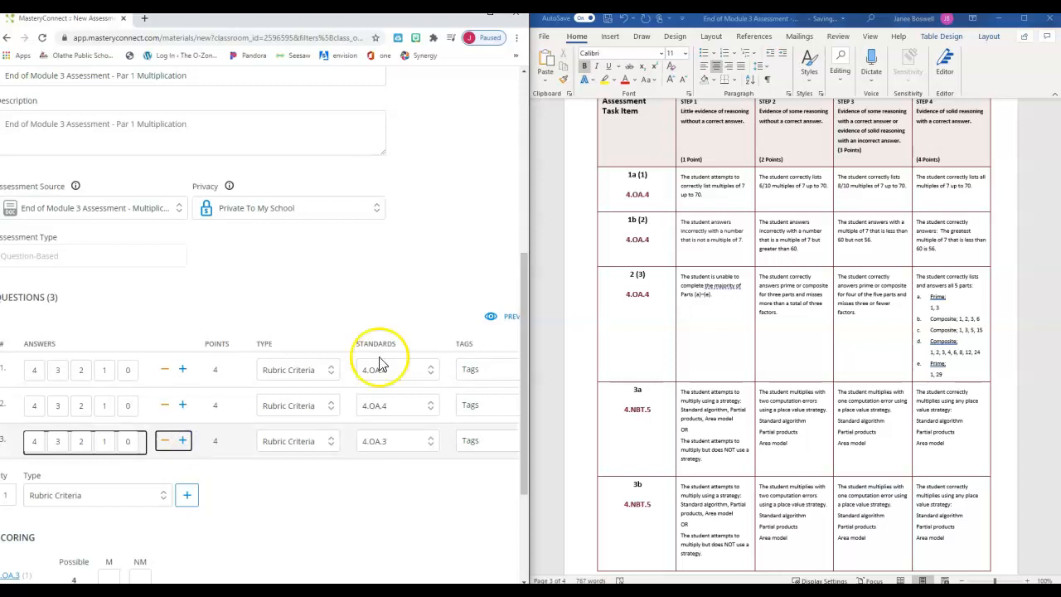
scroll(883, 236, "up", 1)
scroll(883, 236, "up", 1)
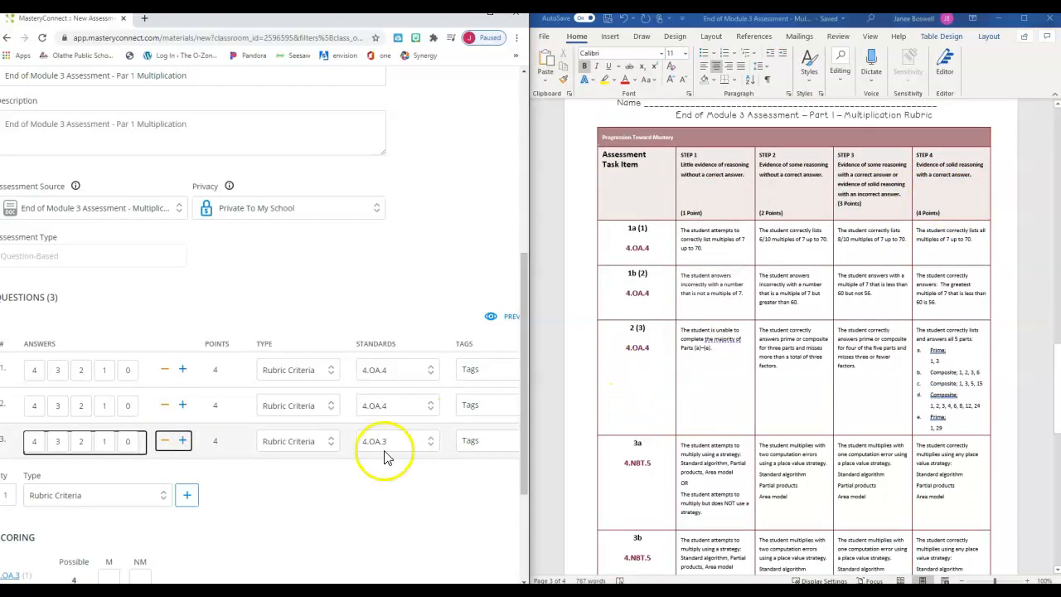
left_click(431, 448)
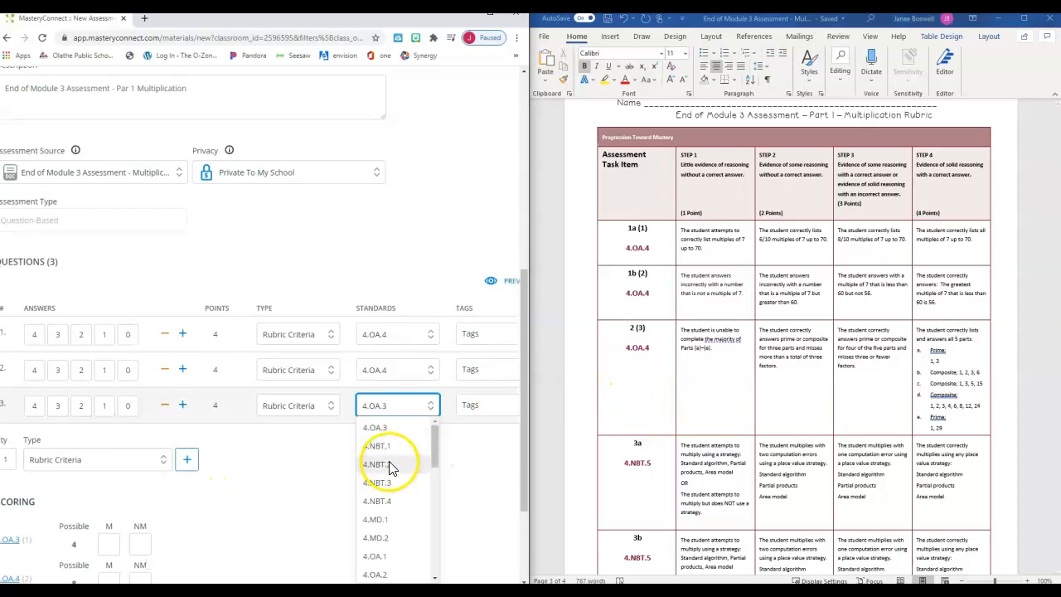
left_click(386, 500)
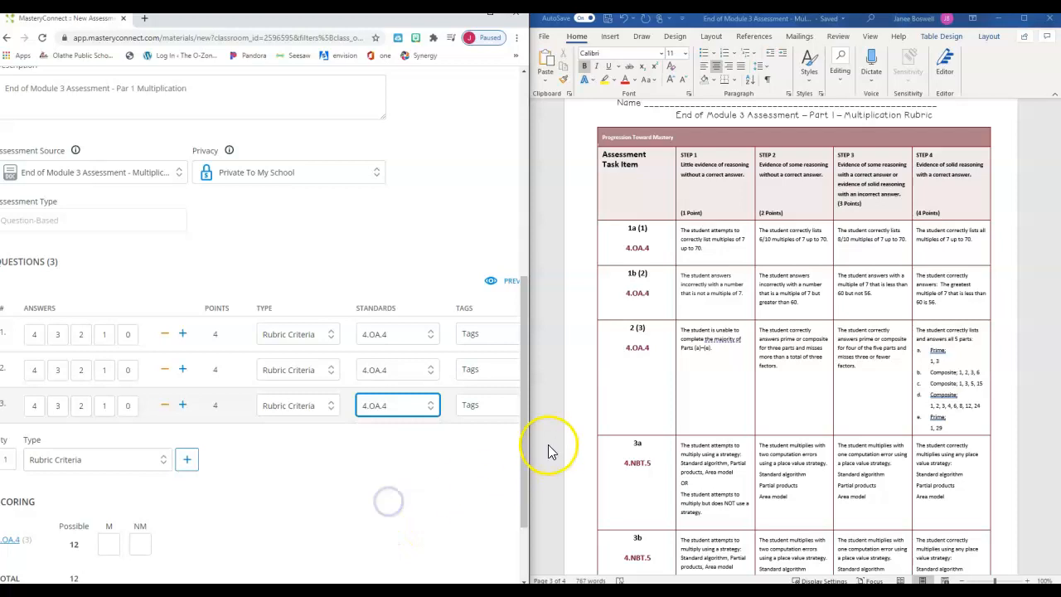
Add a fourth Rubric Criteria question and extend its answer scale to 4 points.
left_click(186, 462)
left_click(165, 442)
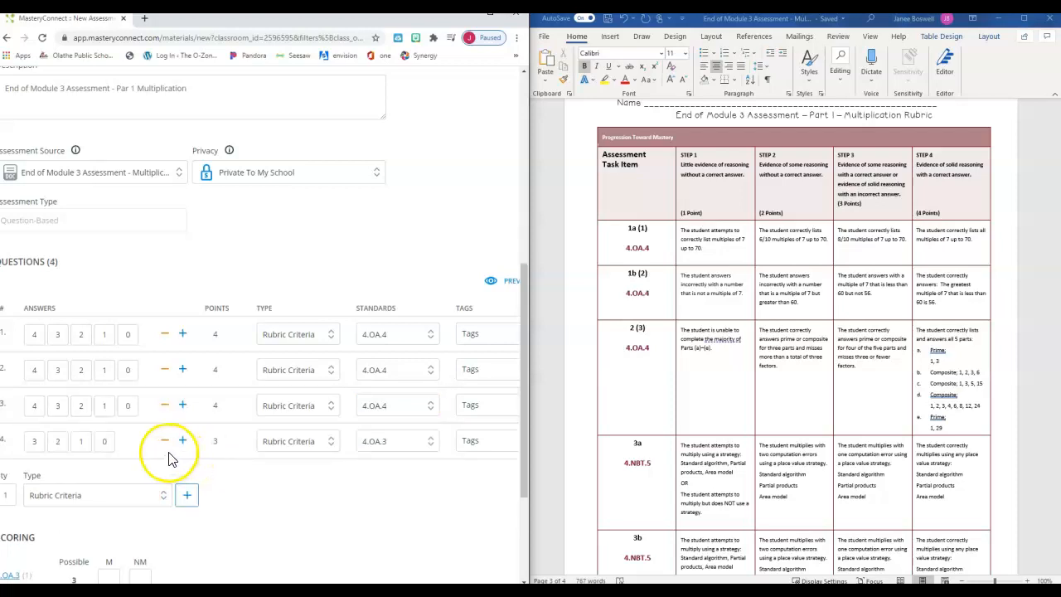
left_click(183, 441)
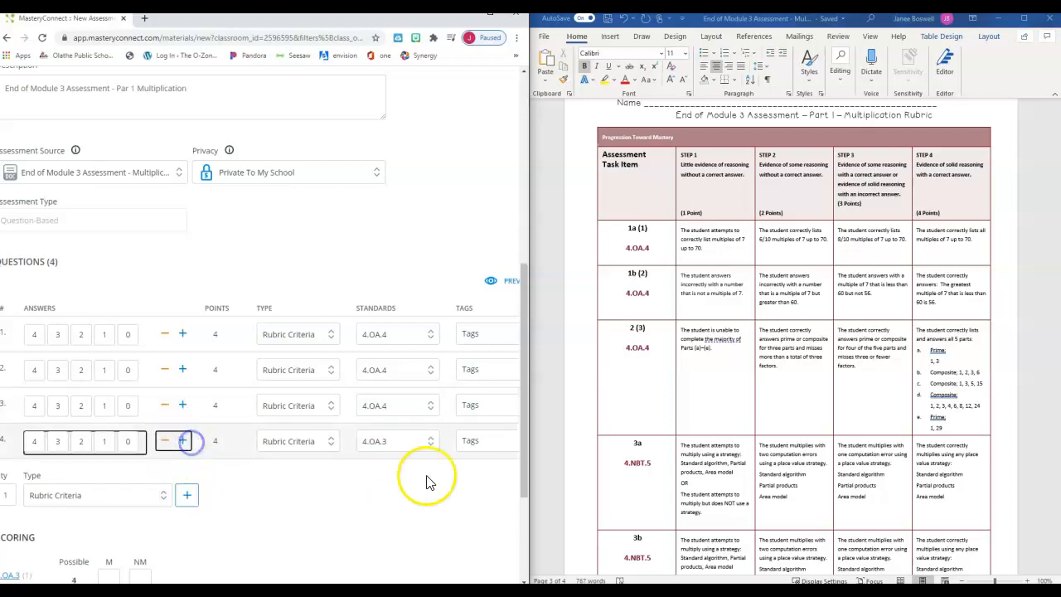
Append the question number (4) to task item 3a in the Word rubric.
left_click(644, 449)
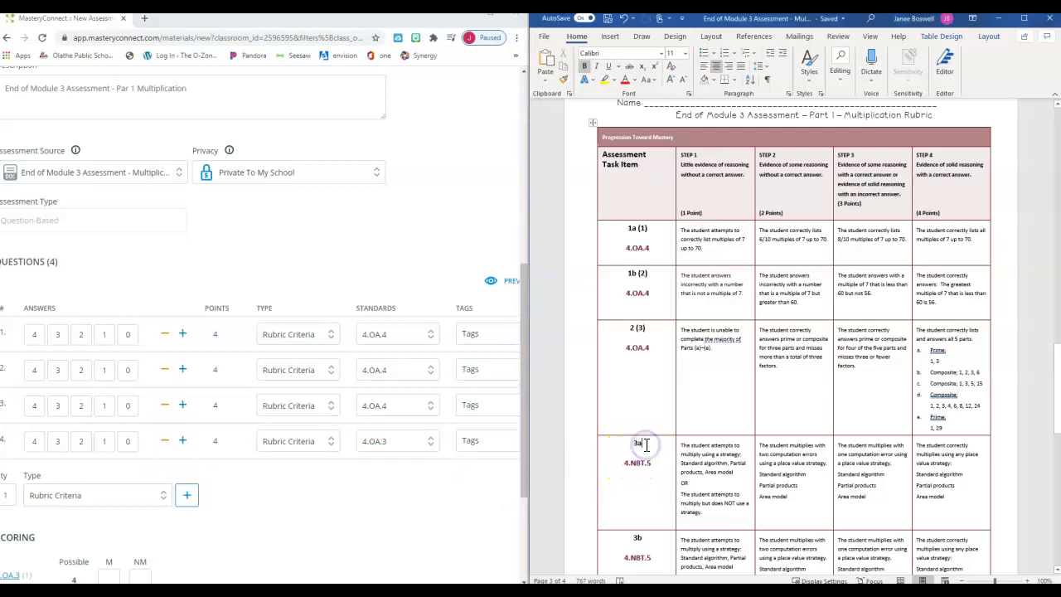
type("(4")
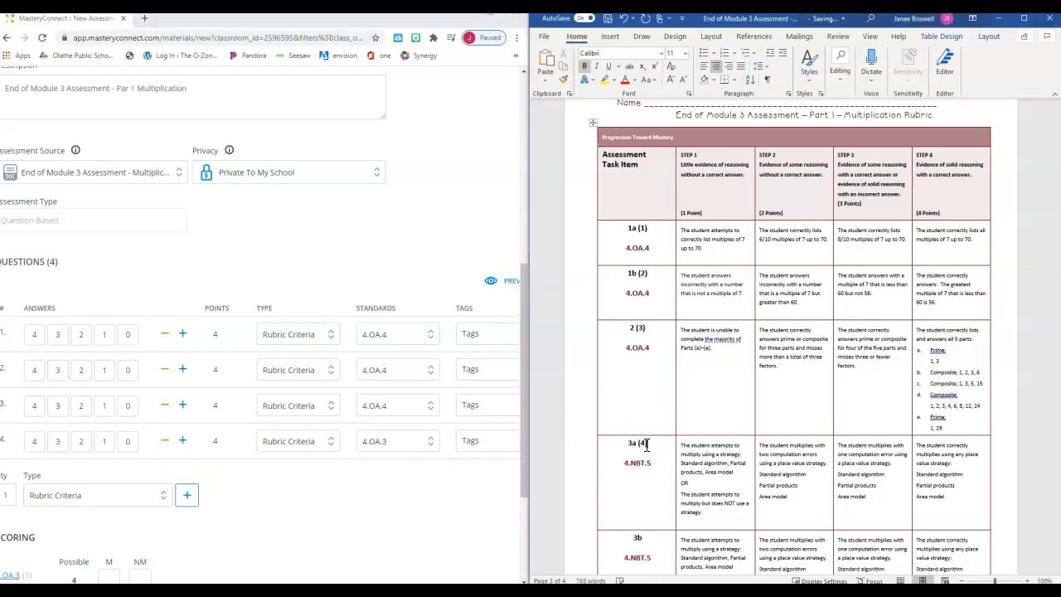
type(")")
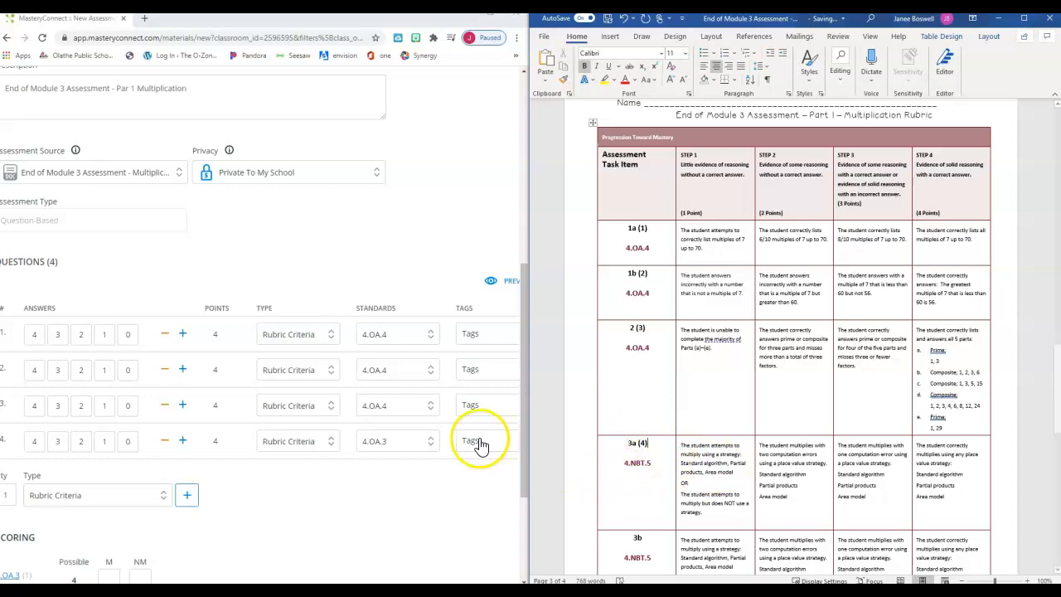
Align the fourth question to standard 4.NBT.5.
left_click(436, 449)
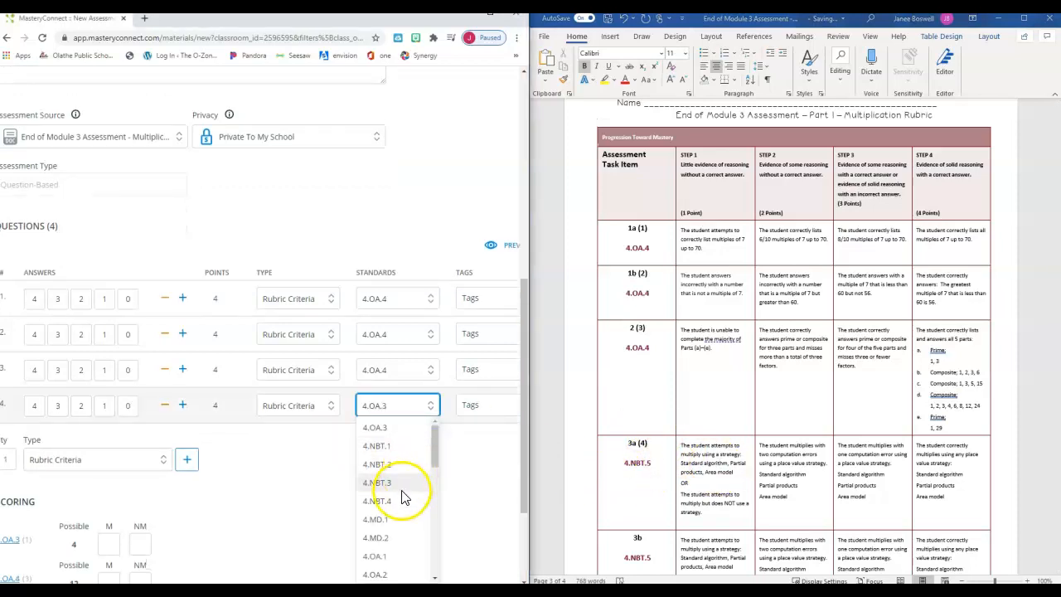
scroll(395, 517, "down", 2)
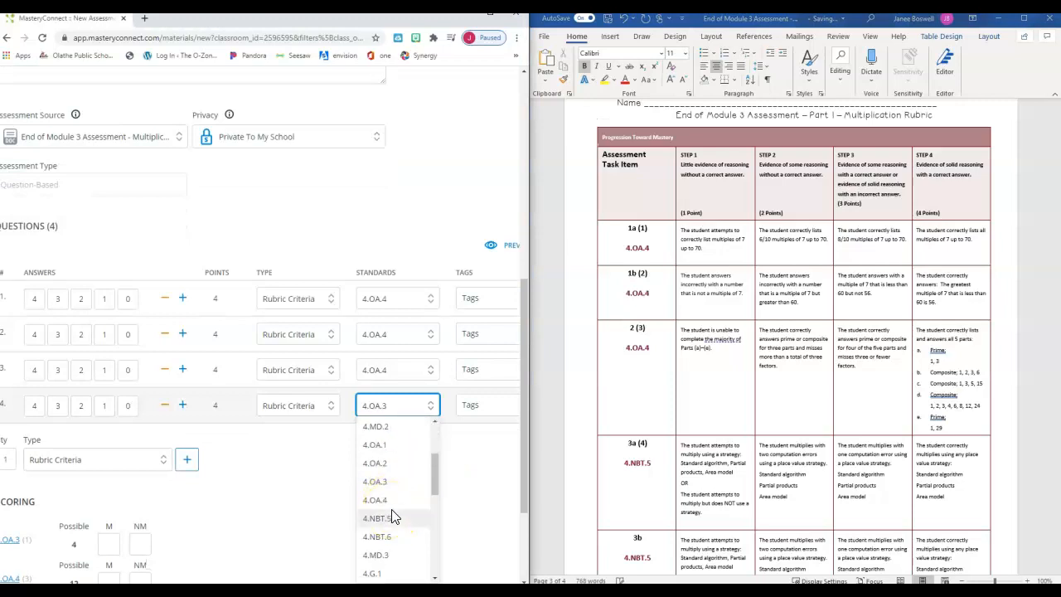
left_click(388, 521)
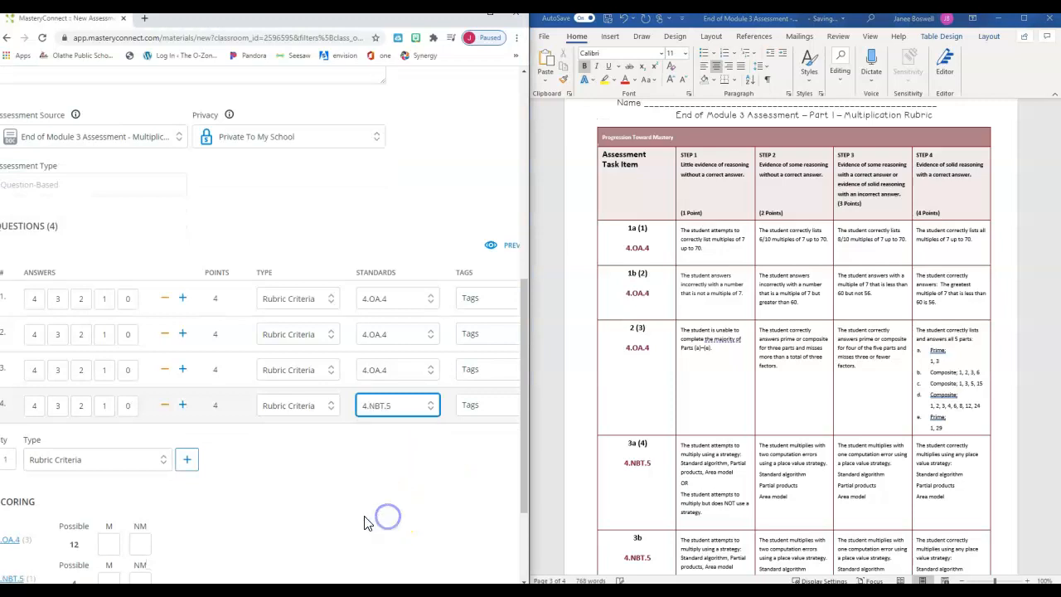
Add a fifth Rubric Criteria question, worth 4 points and aligned to standard 4.NBT.5.
left_click(191, 461)
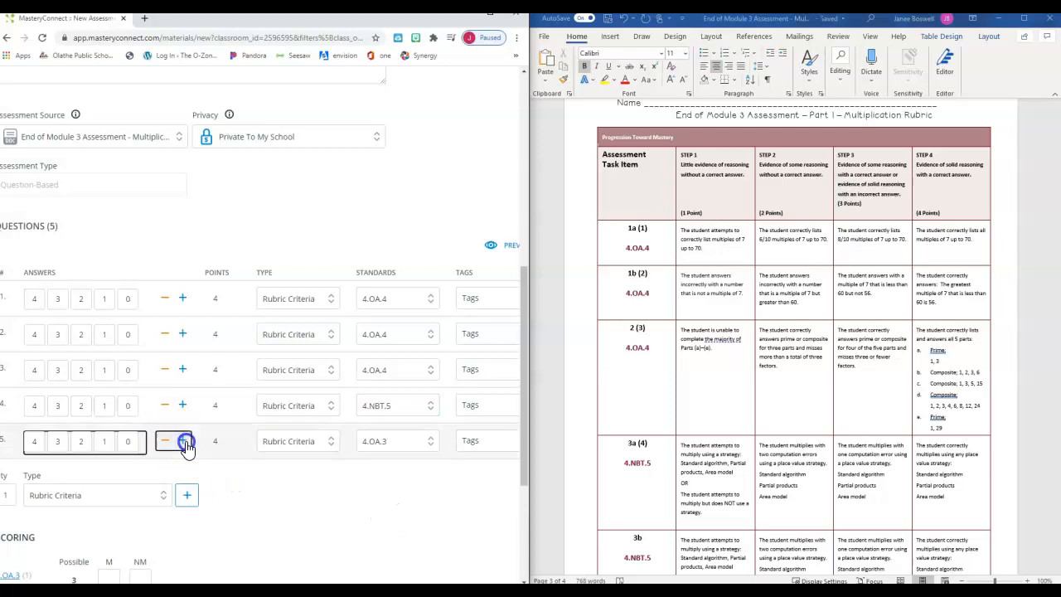
left_click(434, 446)
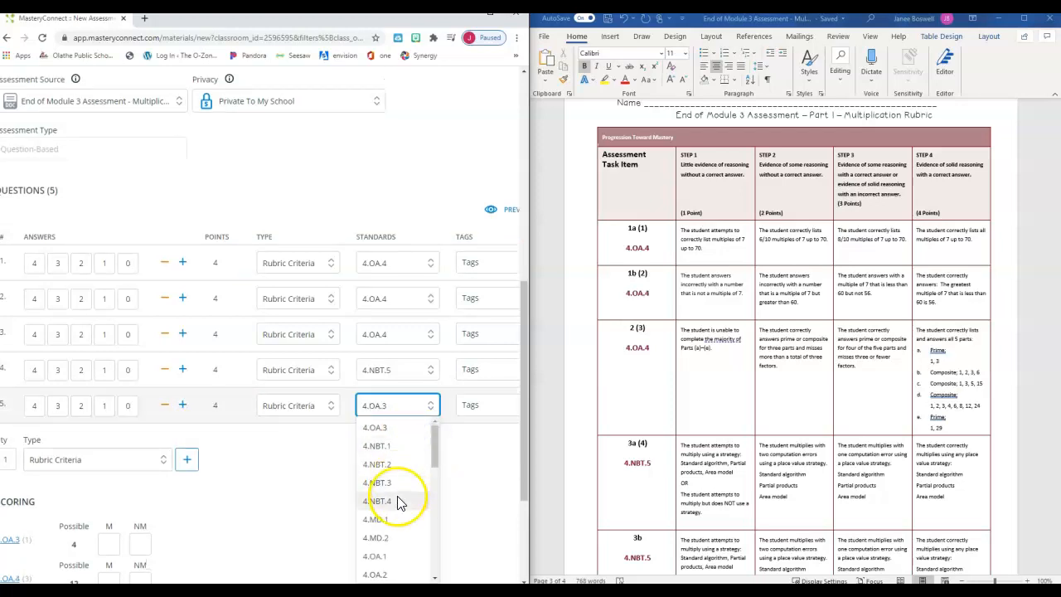
left_click(389, 516)
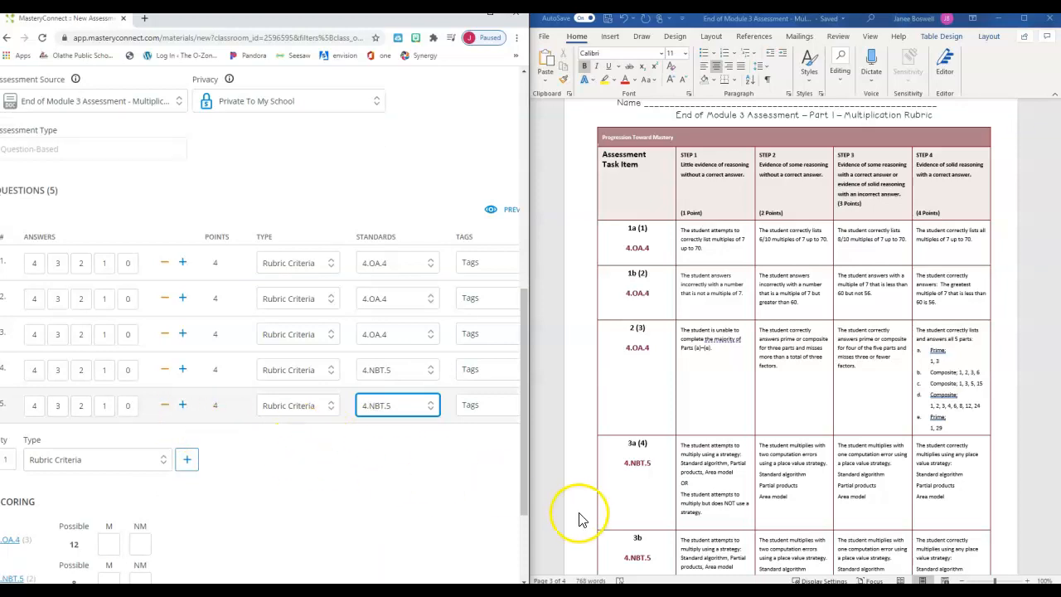
Add the question number (5) to task item 3b in the Word rubric.
double_click(644, 541)
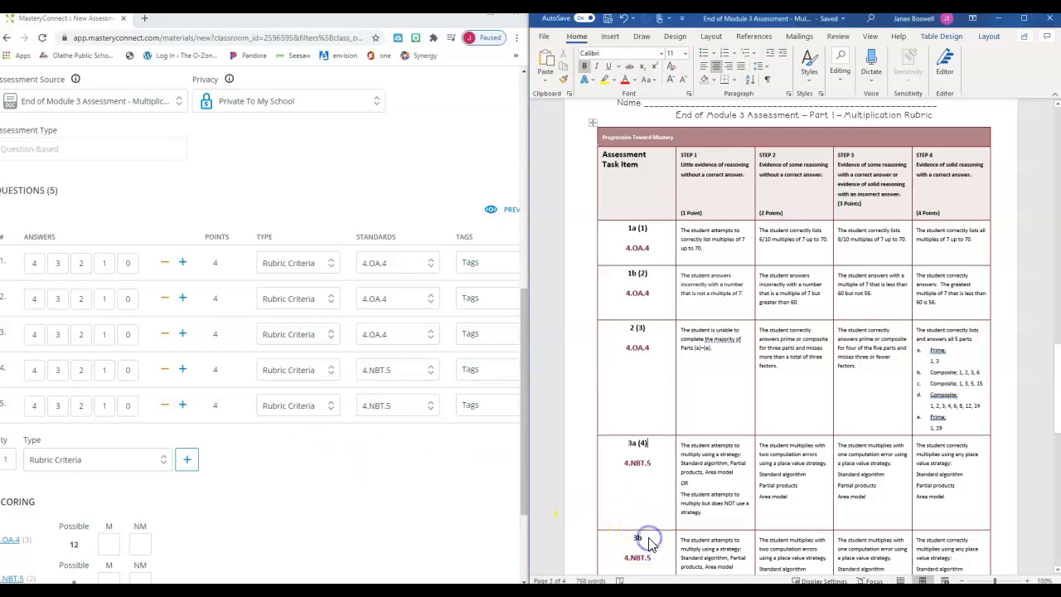
left_click(657, 544)
type("(5")
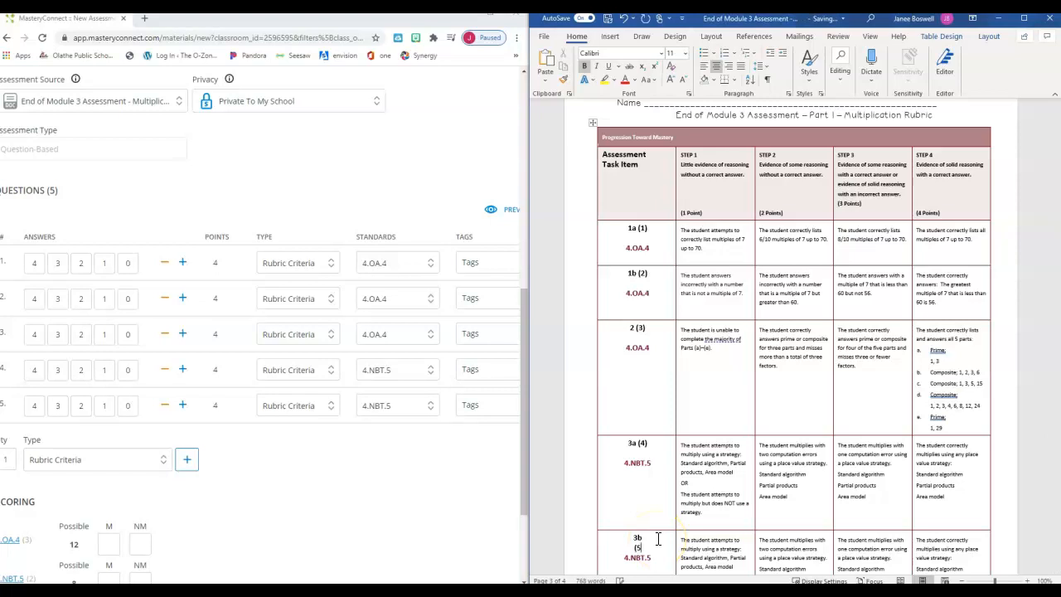
Add a sixth Rubric Criteria question and append the question number (6) to task item 3c in the Word rubric.
scroll(659, 538, "down", 6)
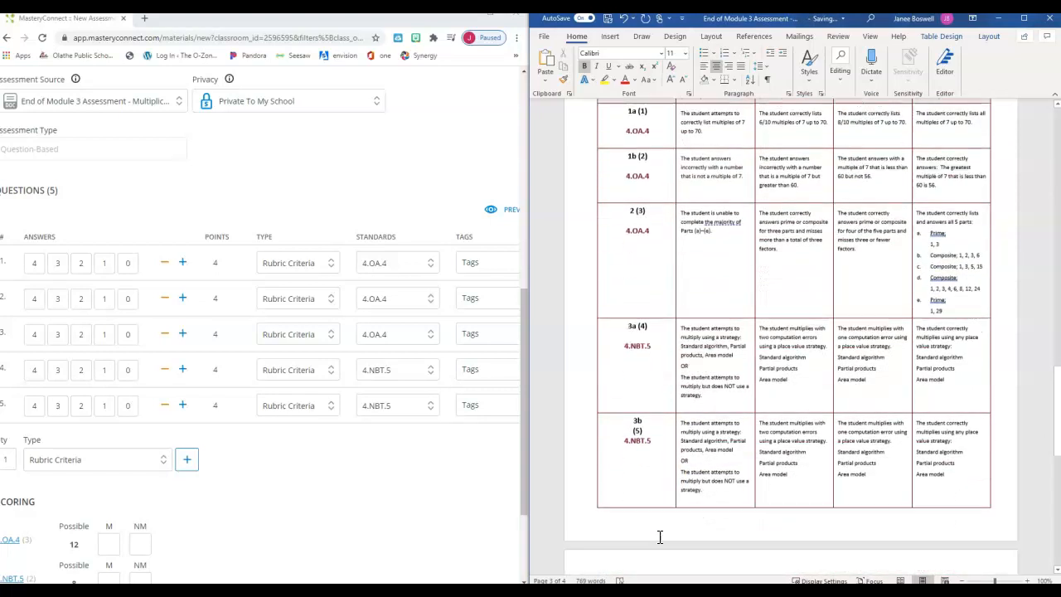
scroll(660, 538, "down", 2)
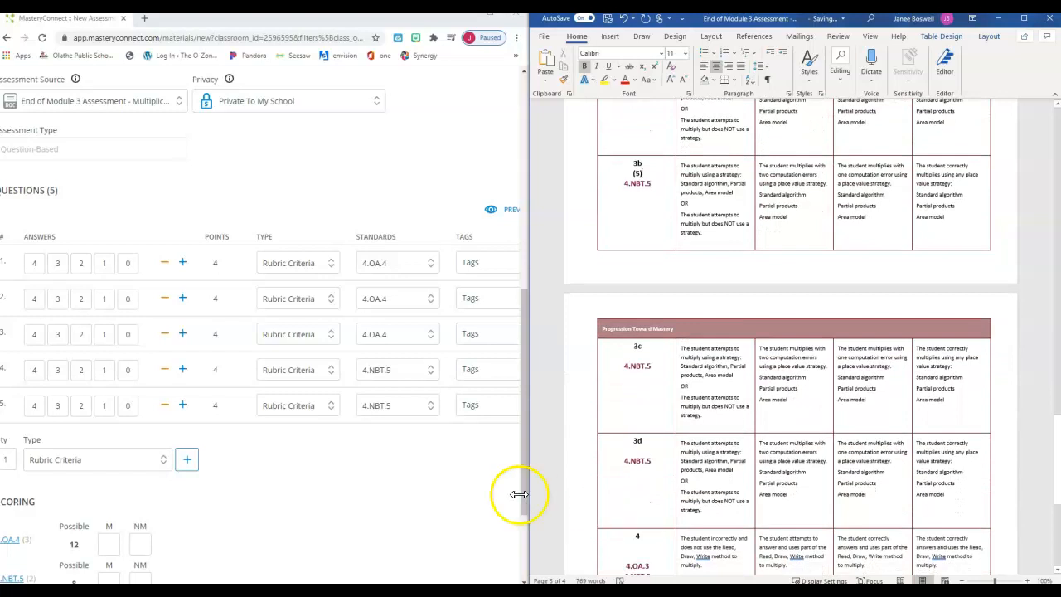
left_click(186, 461)
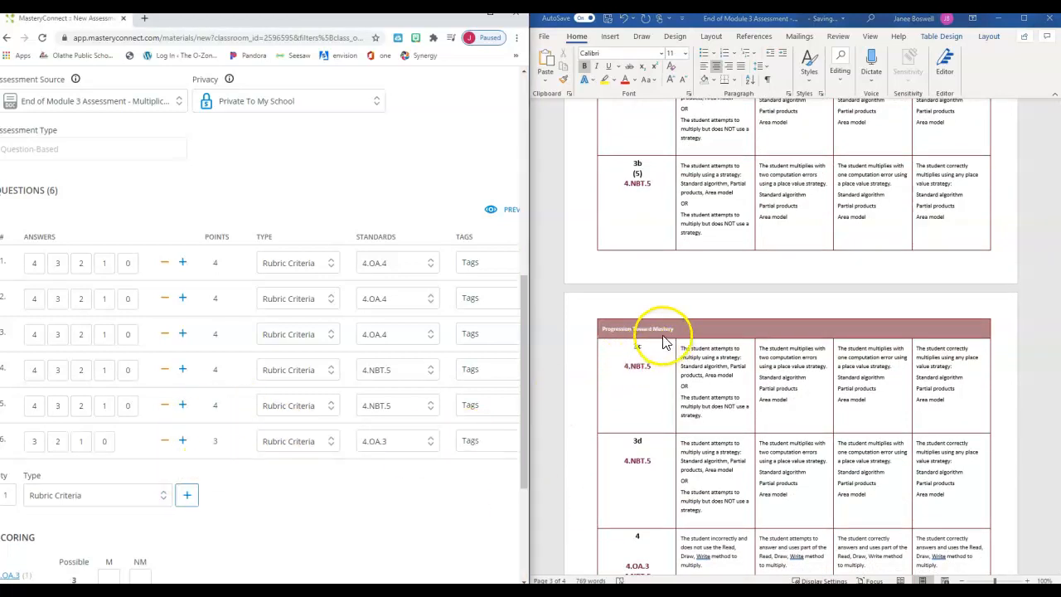
left_click(645, 347)
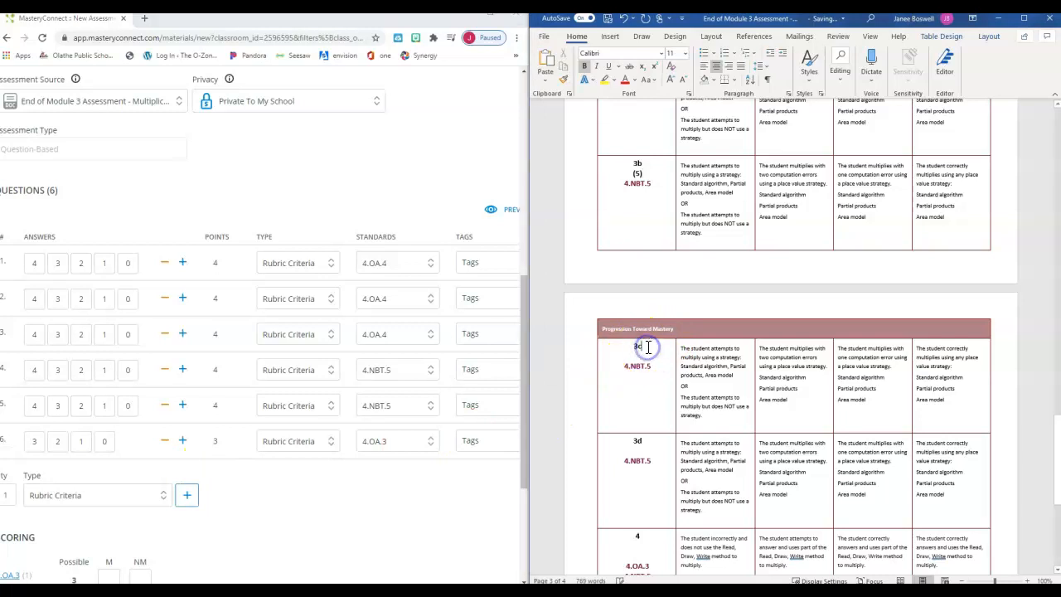
key("BackSpace")
type("c")
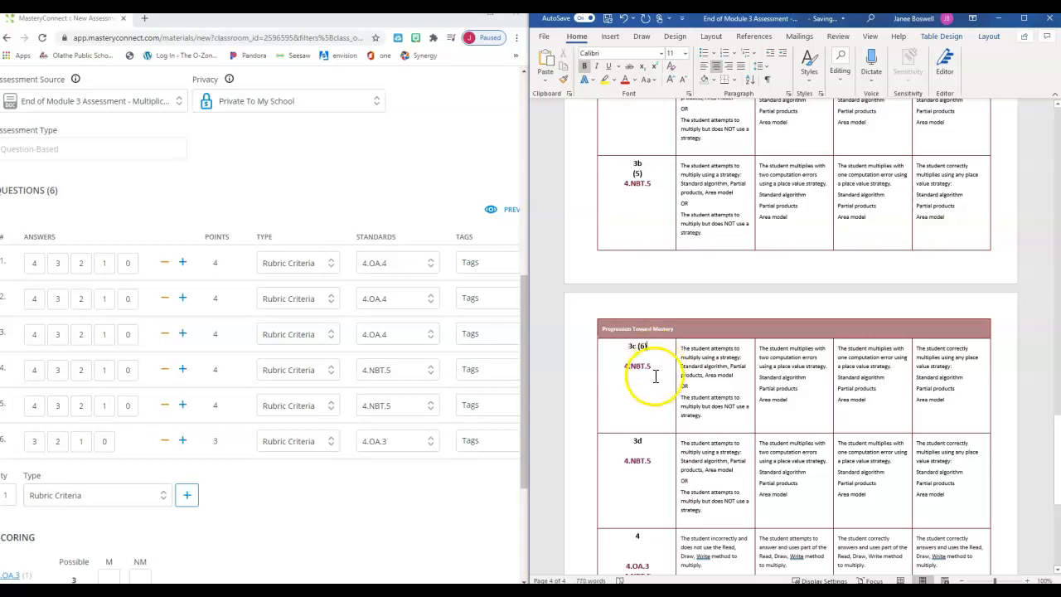
Add a seventh Rubric Criteria question and align the sixth question to standard 4.NBT.5.
left_click(187, 496)
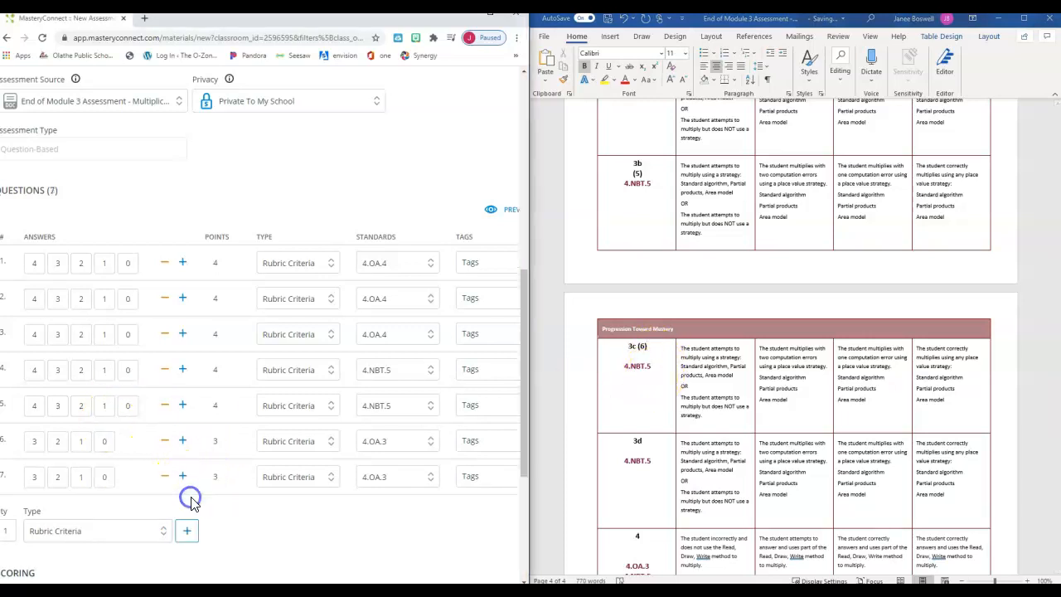
left_click(436, 481)
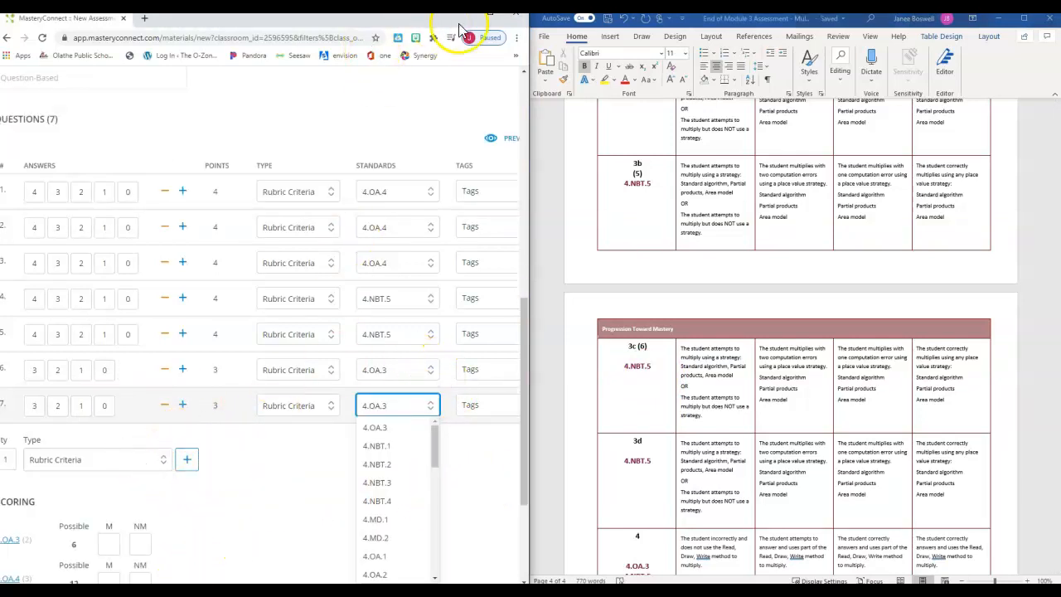
left_click(494, 22)
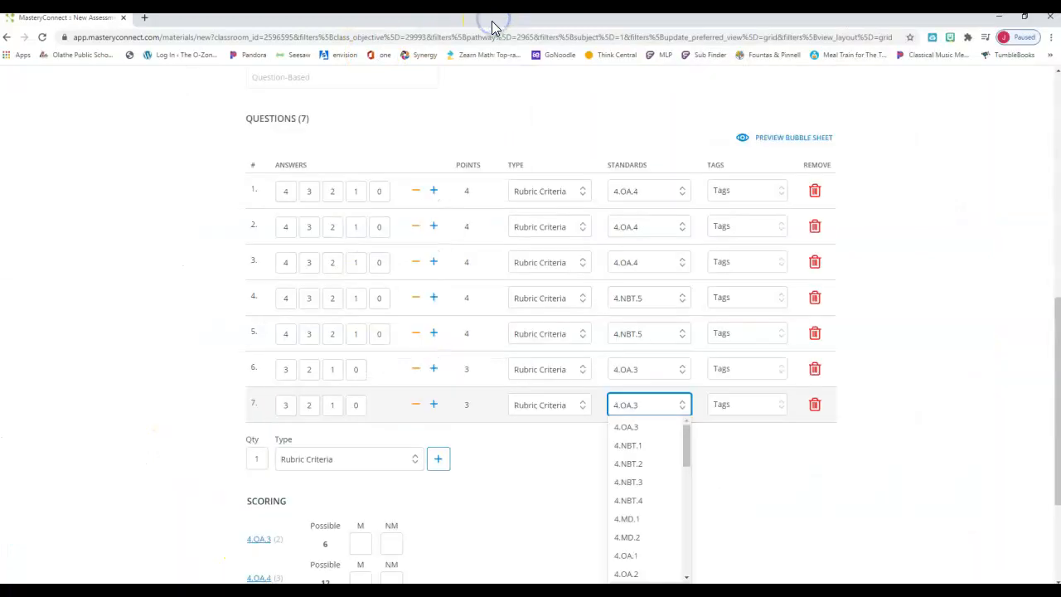
left_click(681, 370)
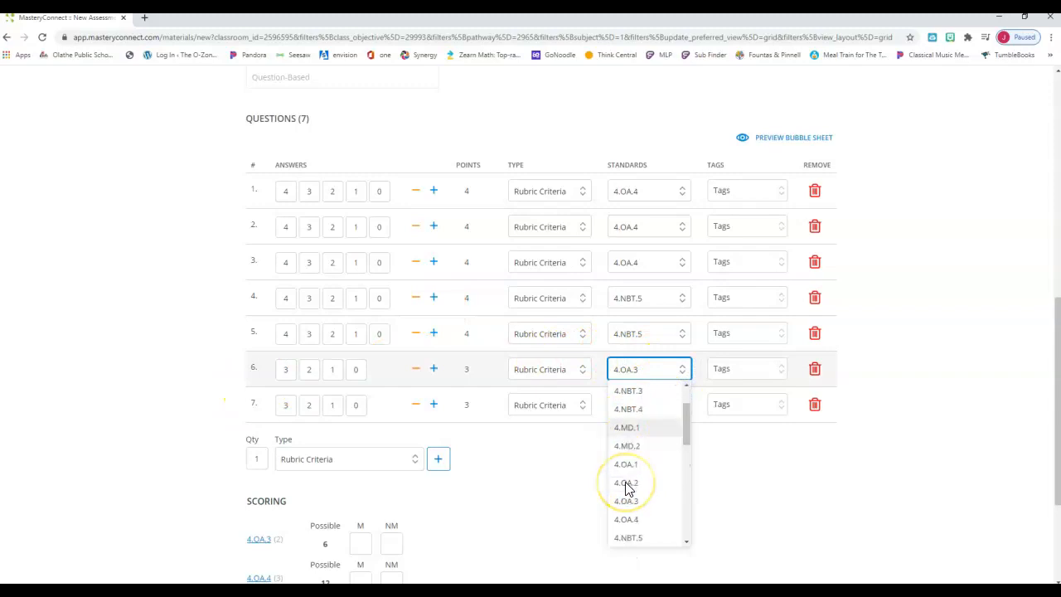
scroll(646, 488, "down", 2)
left_click(651, 490)
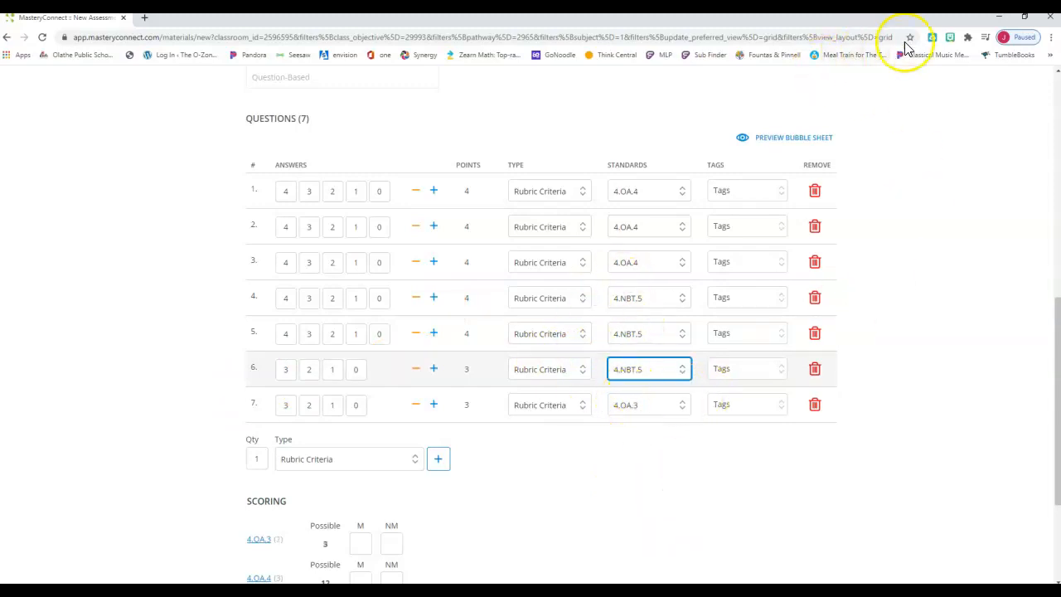
Return to the side-by-side view with the Word rubric and align the seventh question to standard 4.NBT.5.
double_click(979, 25)
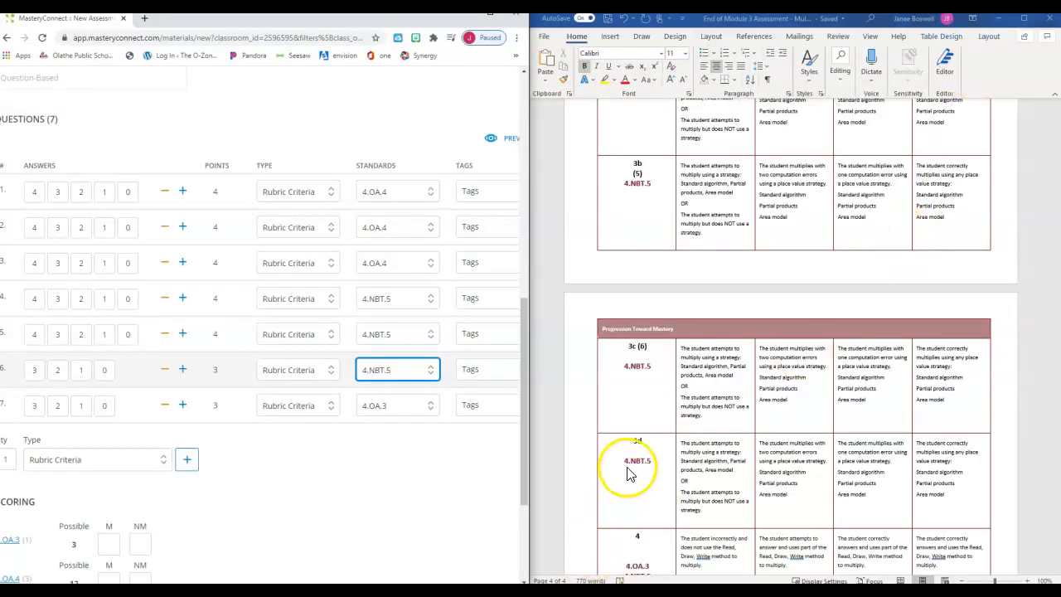
left_click(430, 403)
scroll(396, 524, "down", 2)
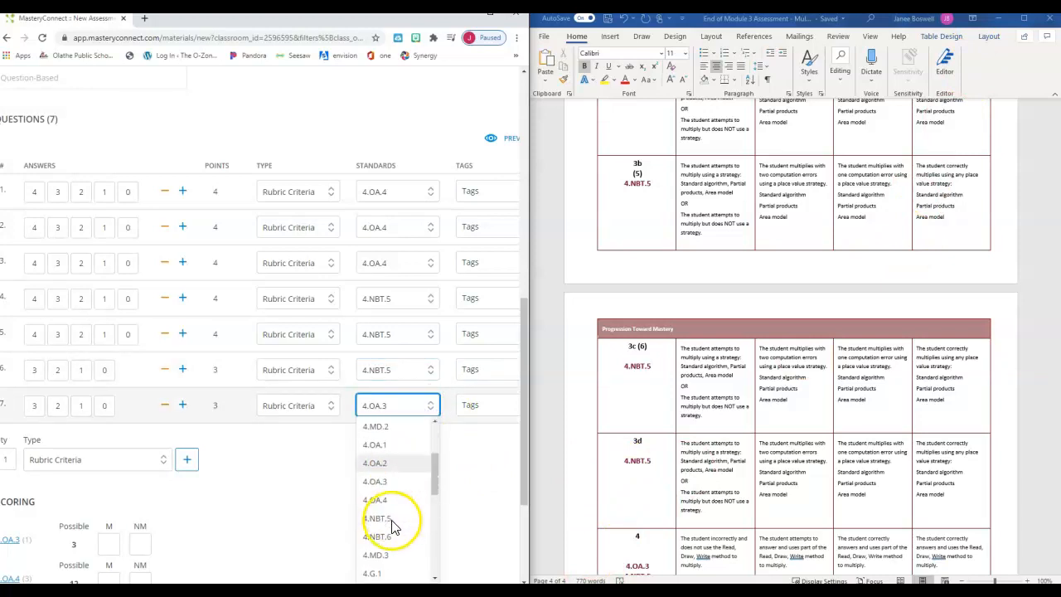
left_click(393, 519)
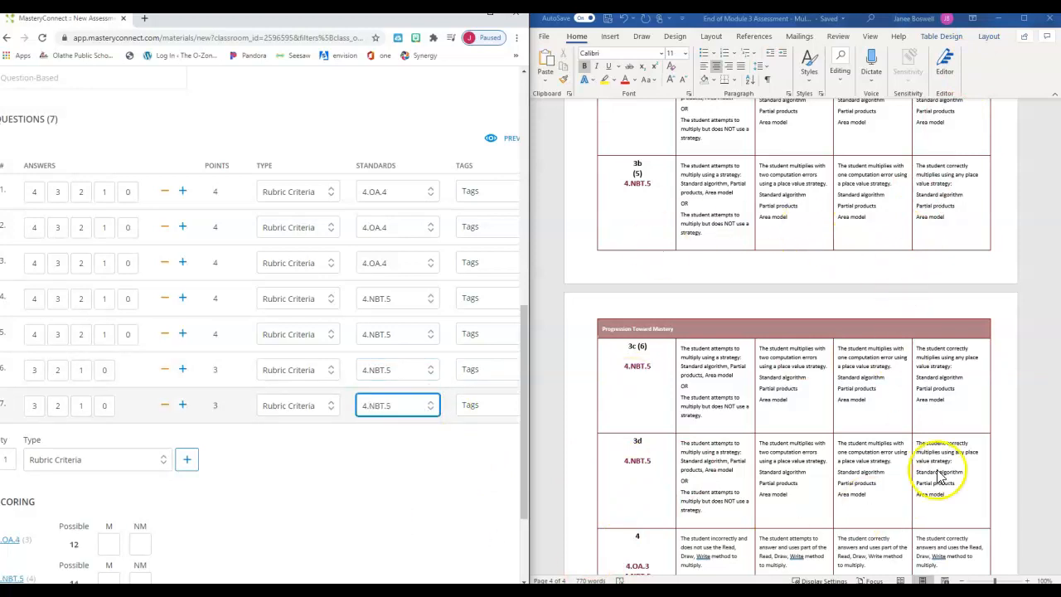
In the Word rubric, append the question numbers (7) and (8) to task items 3d and 4.
left_click(652, 446)
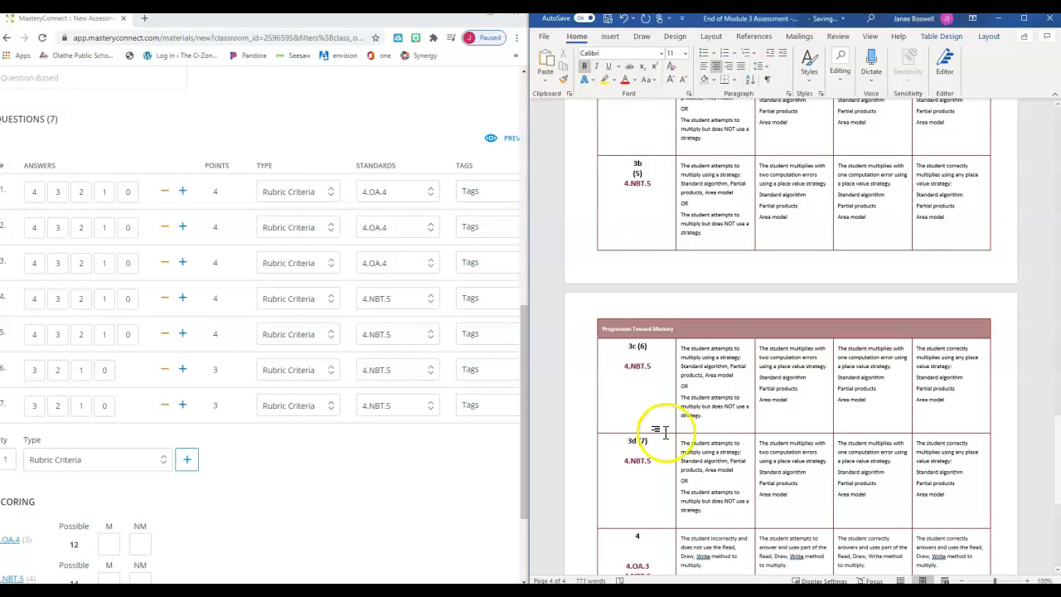
scroll(630, 505, "down", 1)
left_click(647, 482)
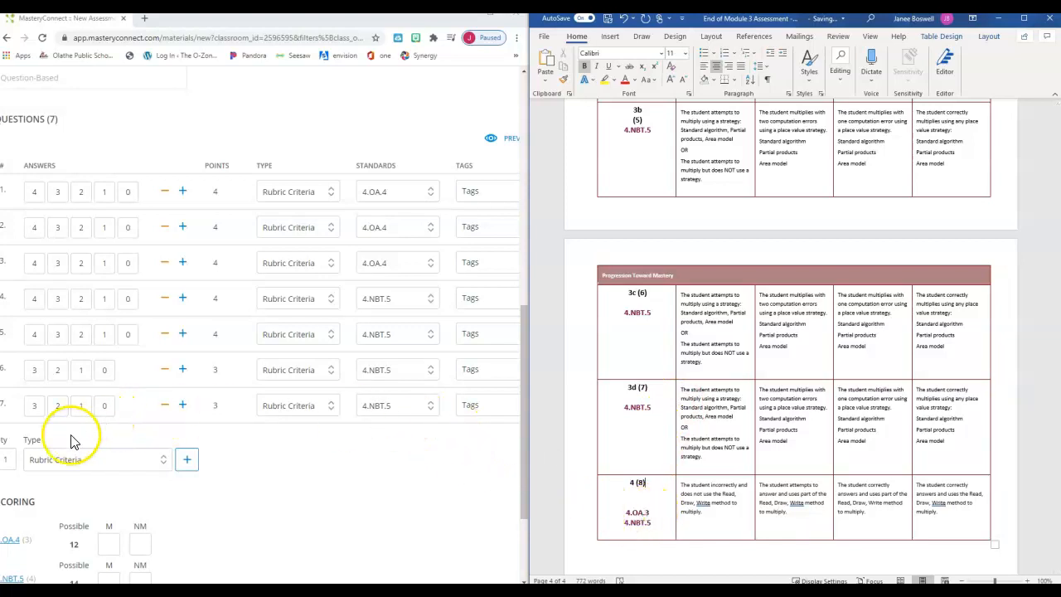
Add an eighth Rubric Criteria question aligned to standard 4.OA.3, and extend the answer scales of questions 6, 7 and 8 to 4 points.
left_click(193, 465)
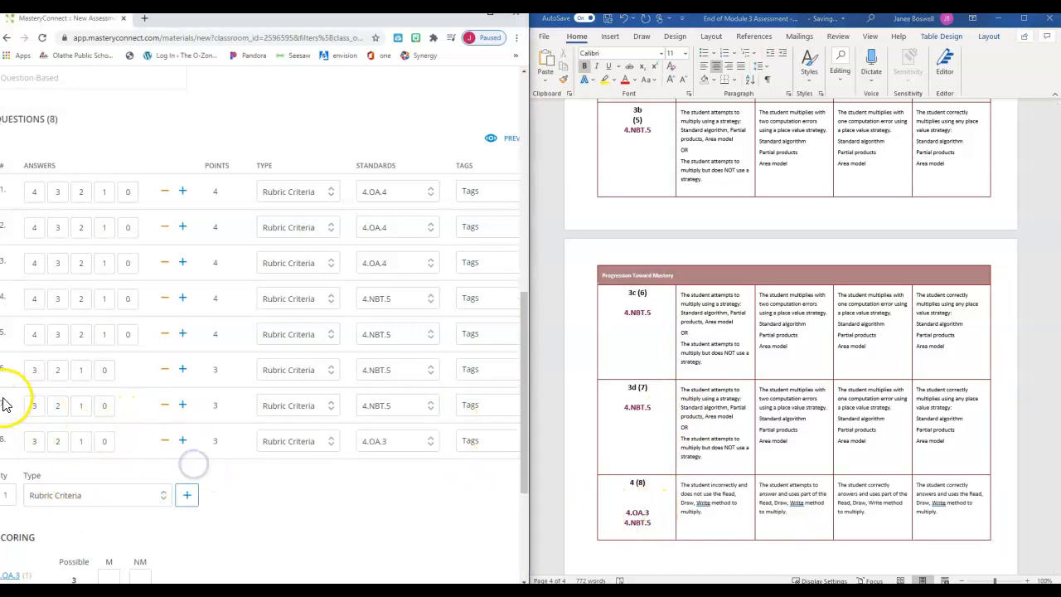
left_click(183, 440)
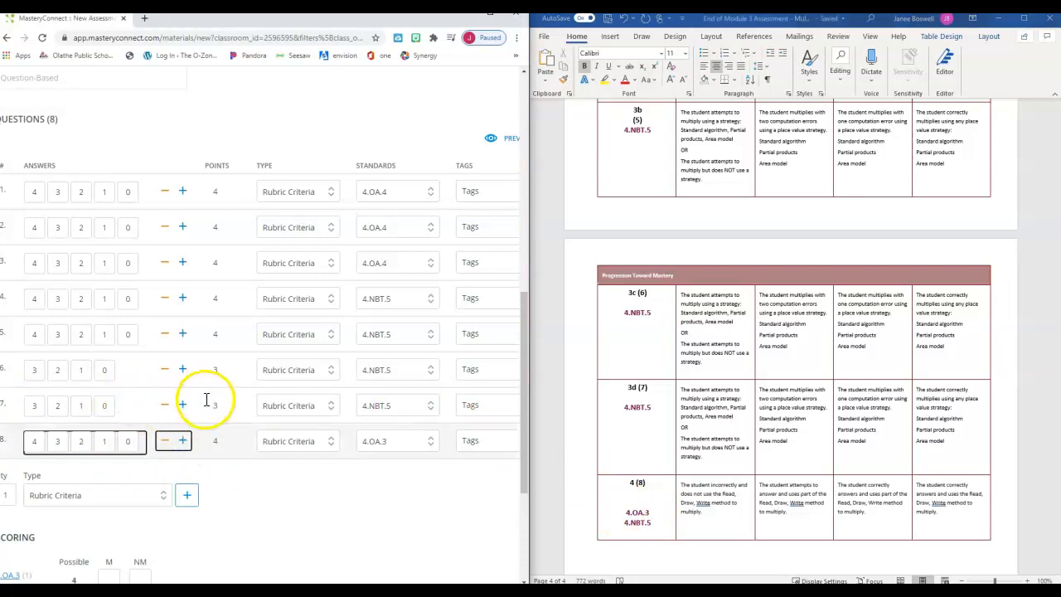
left_click(183, 405)
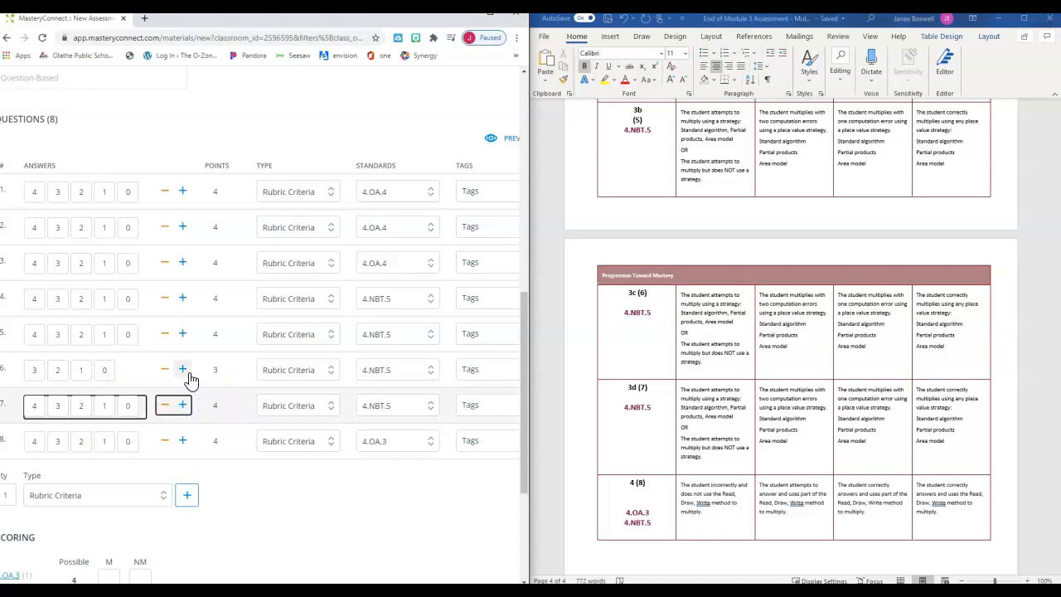
left_click(184, 373)
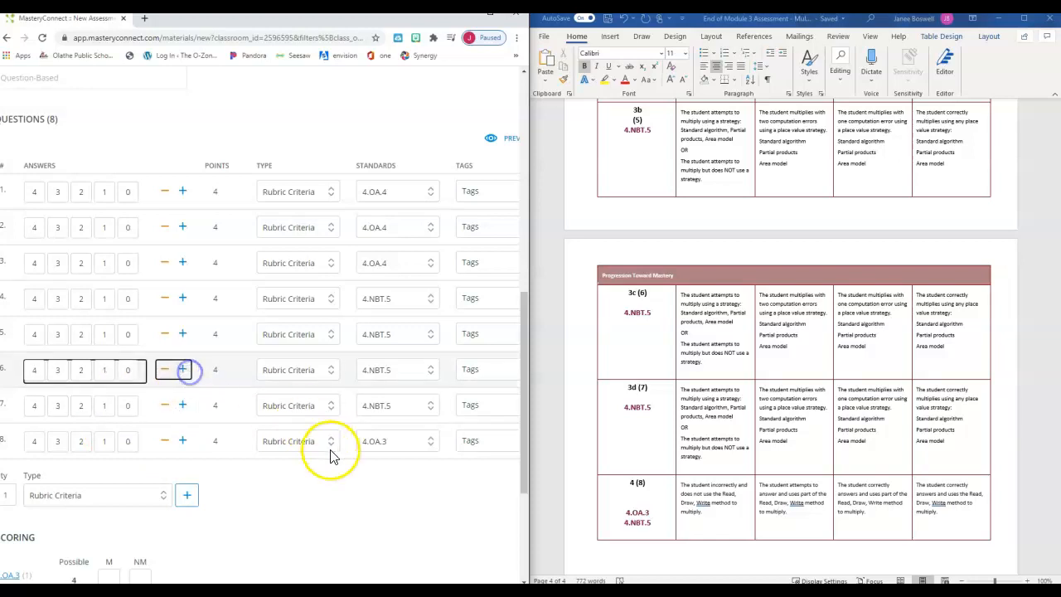
left_click(399, 446)
left_click(401, 429)
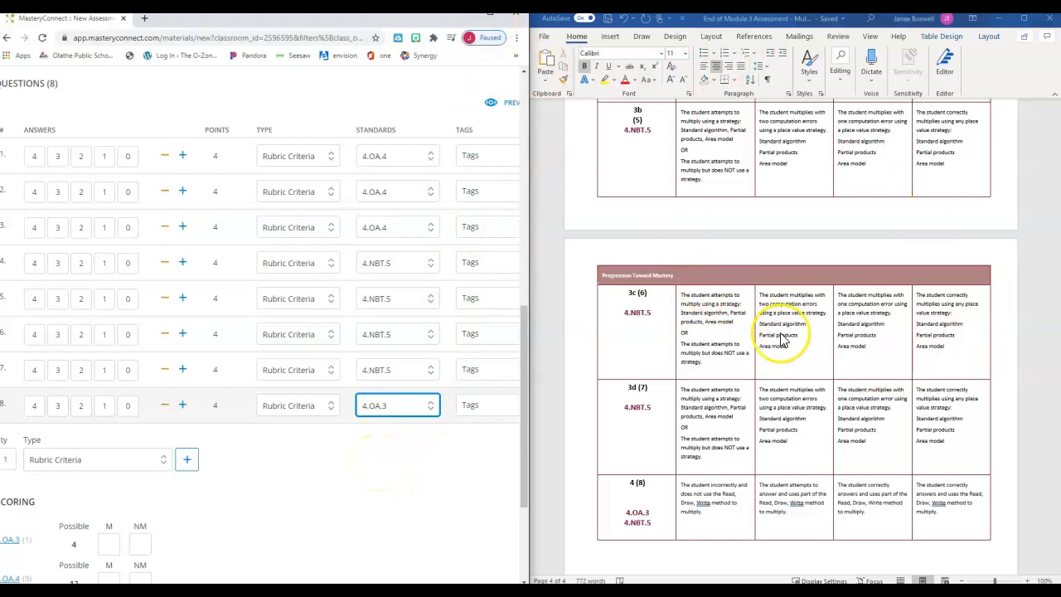
In the assessment's scoring section, set the 4.OA.3 cut scores to 4 for M and 3 for NM.
scroll(780, 333, "up", 1)
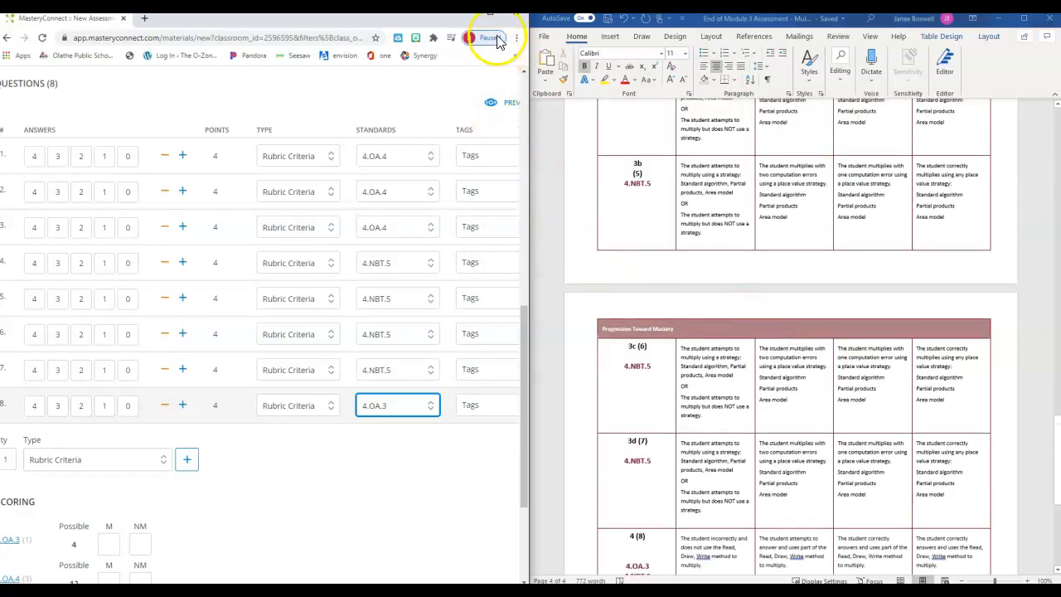
left_click(493, 18)
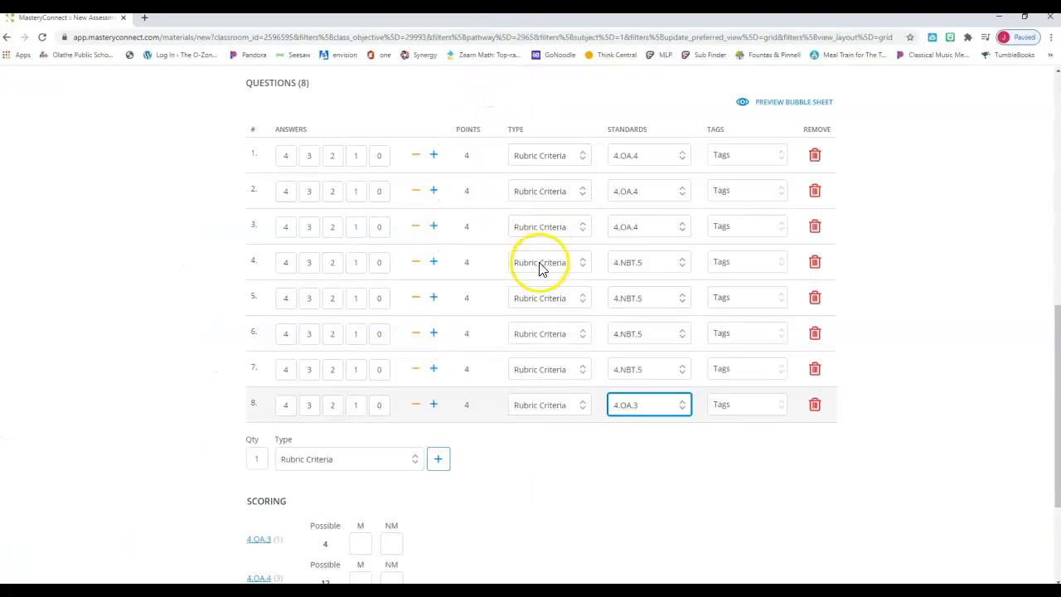
scroll(520, 547, "down", 2)
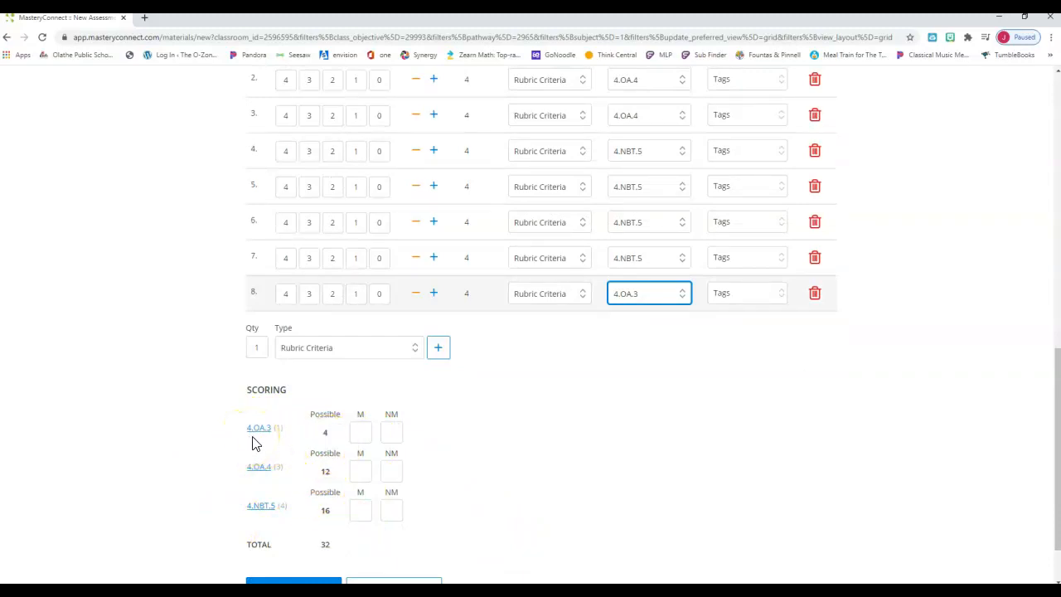
left_click(360, 432)
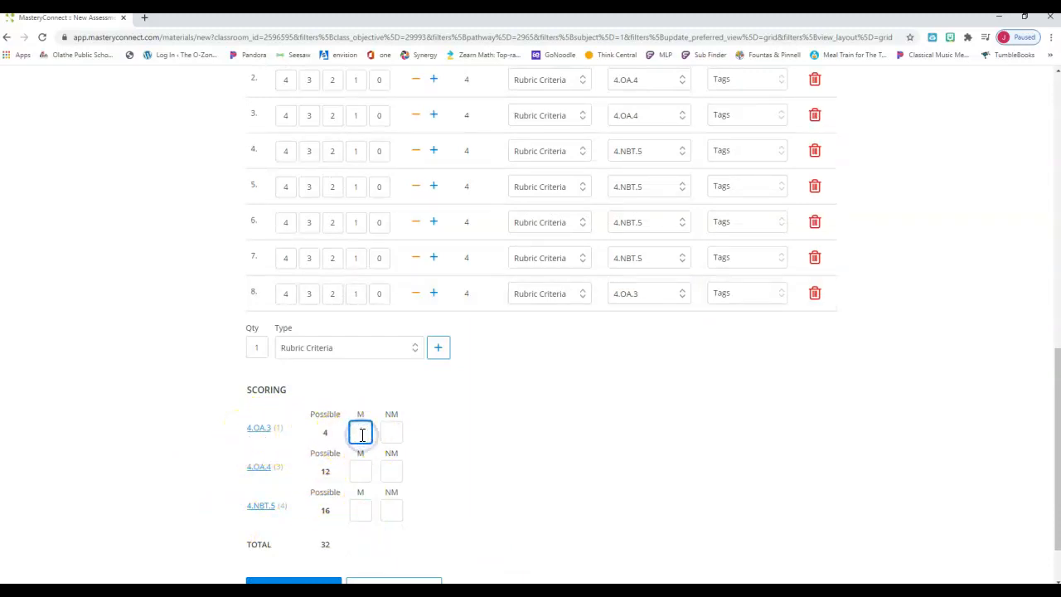
type("4")
left_click(392, 433)
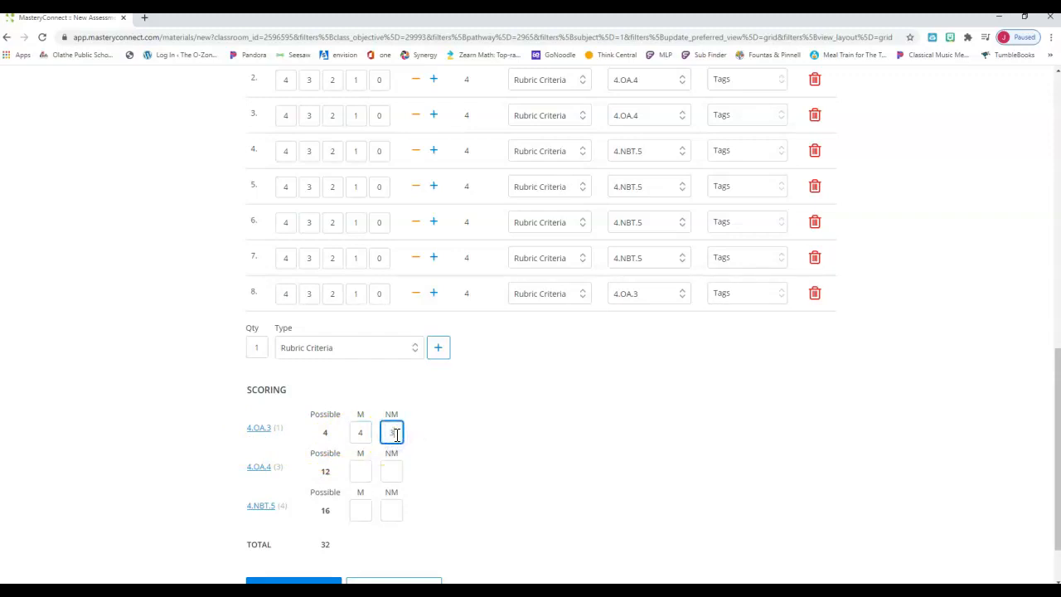
Set the 4.OA.4 cut scores to 11 for M and 10 for NM, and the 4.NBT.5 cut scores to 14 and 12.
left_click(362, 471)
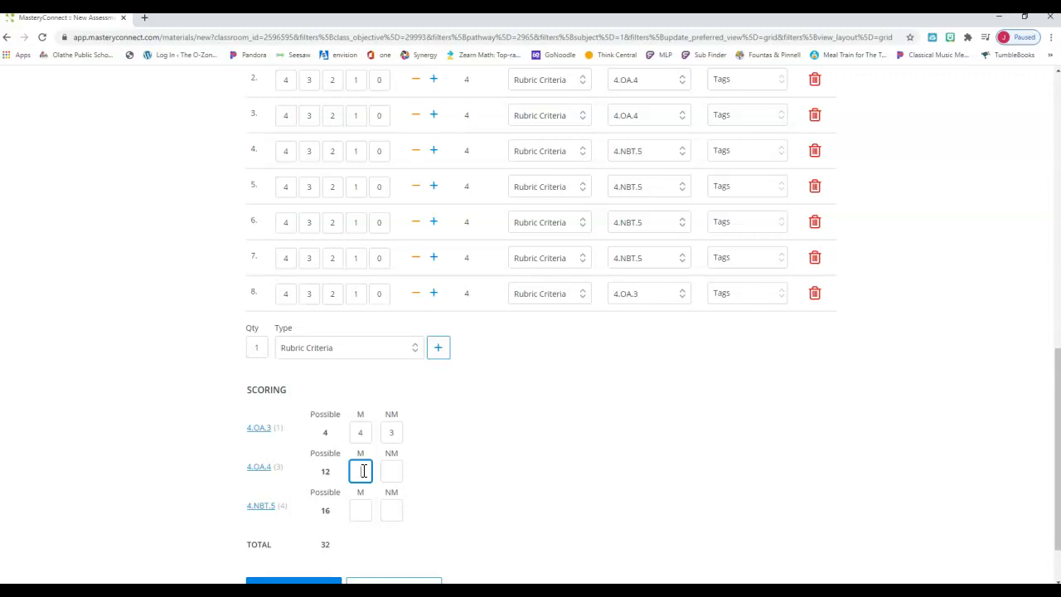
left_click(386, 470)
left_click(371, 510)
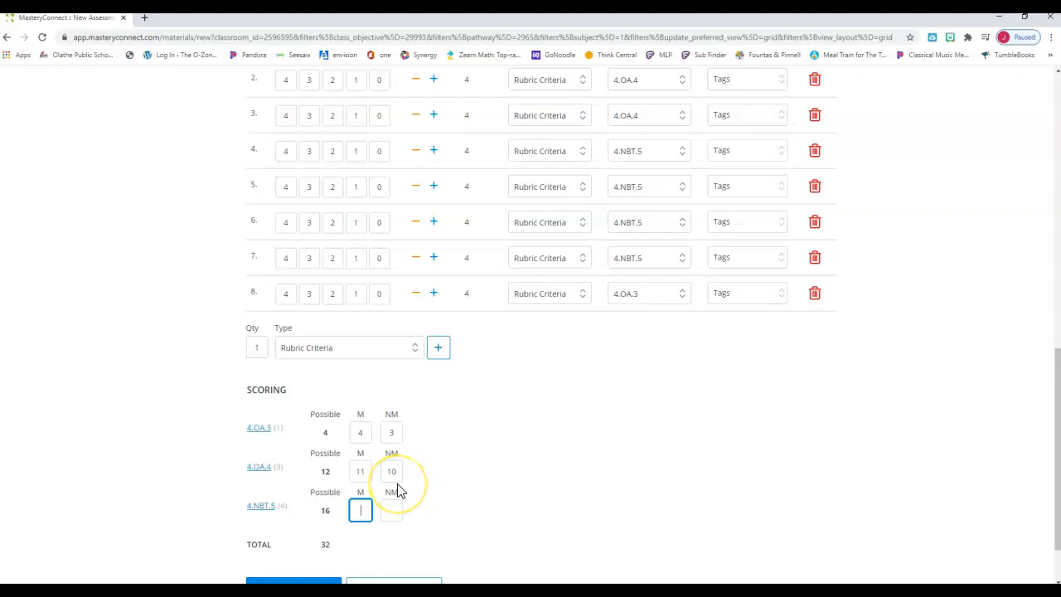
left_click(394, 509)
type("12")
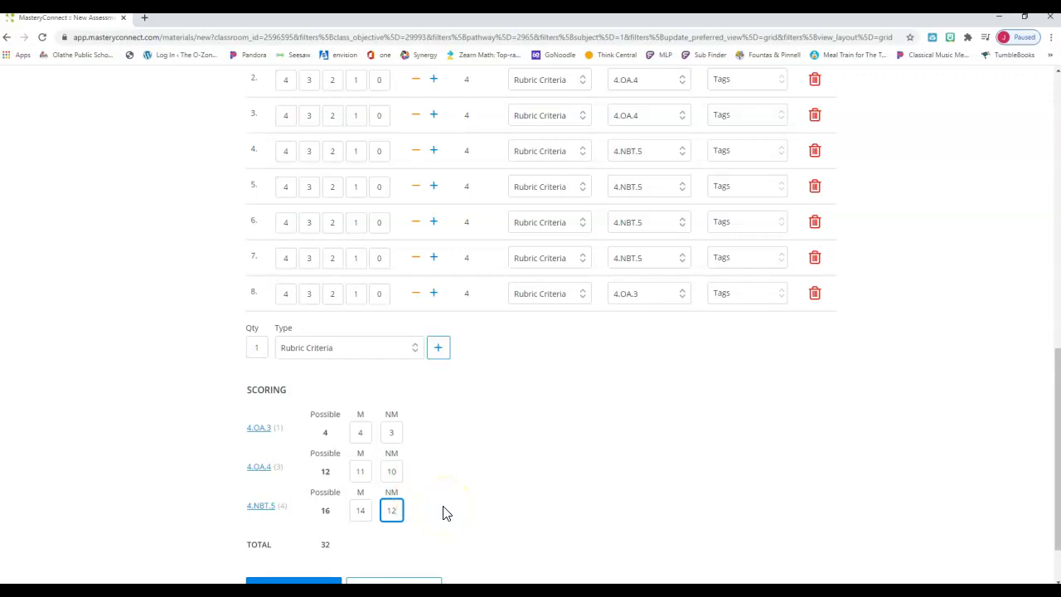
Review the assessment's title, source, privacy, questions and scoring, and create the assessment.
scroll(443, 514, "down", 1)
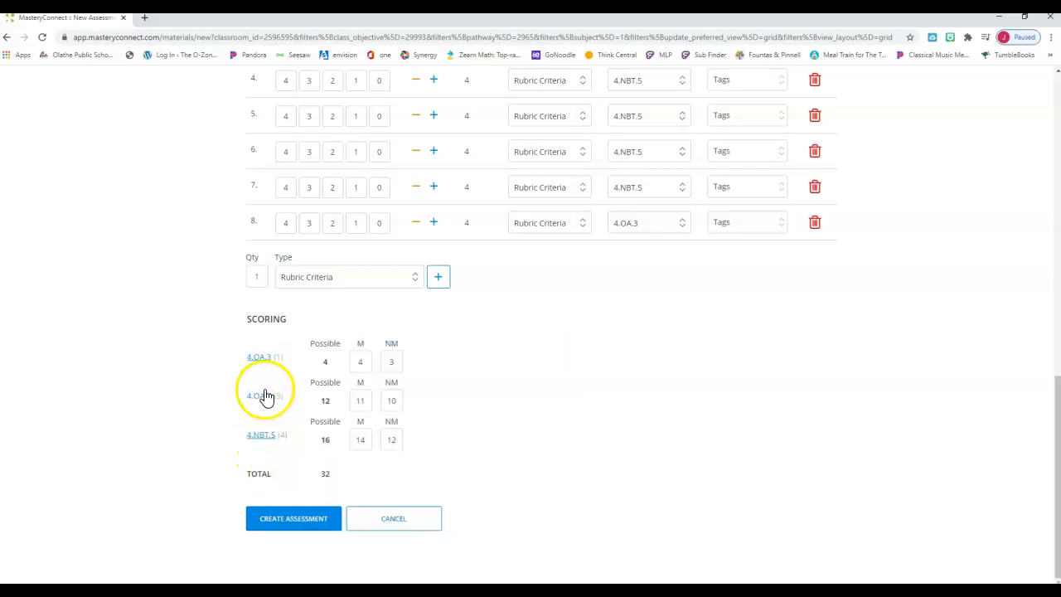
scroll(486, 381, "up", 15)
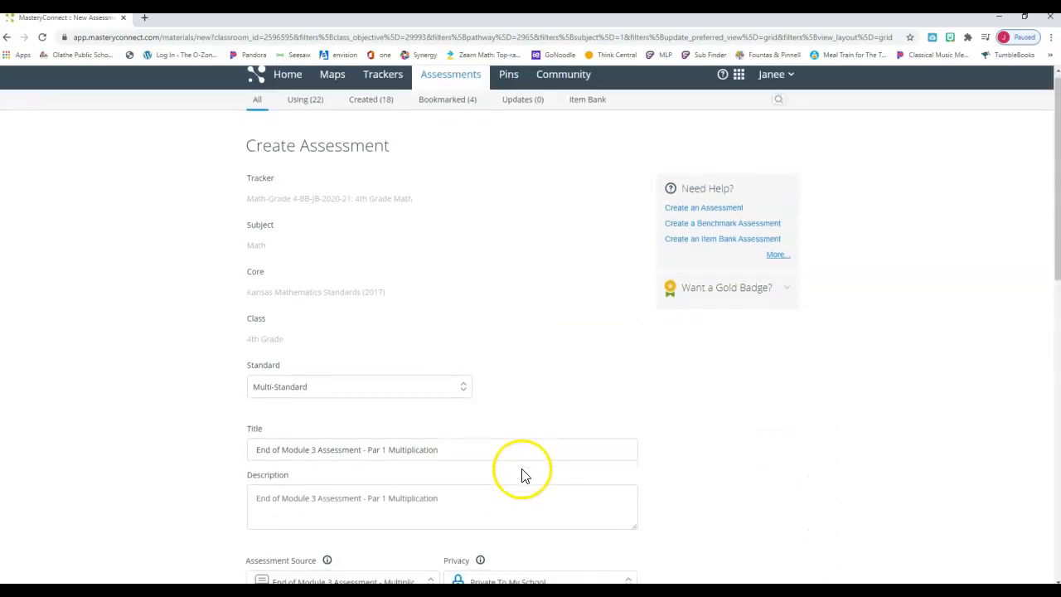
scroll(522, 473, "down", 2)
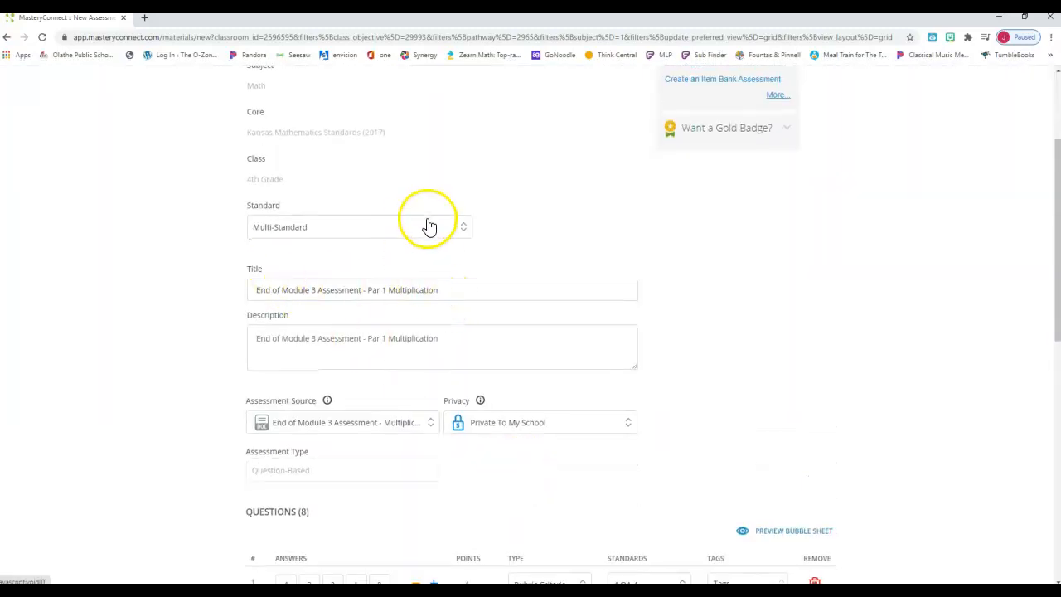
scroll(453, 352, "down", 2)
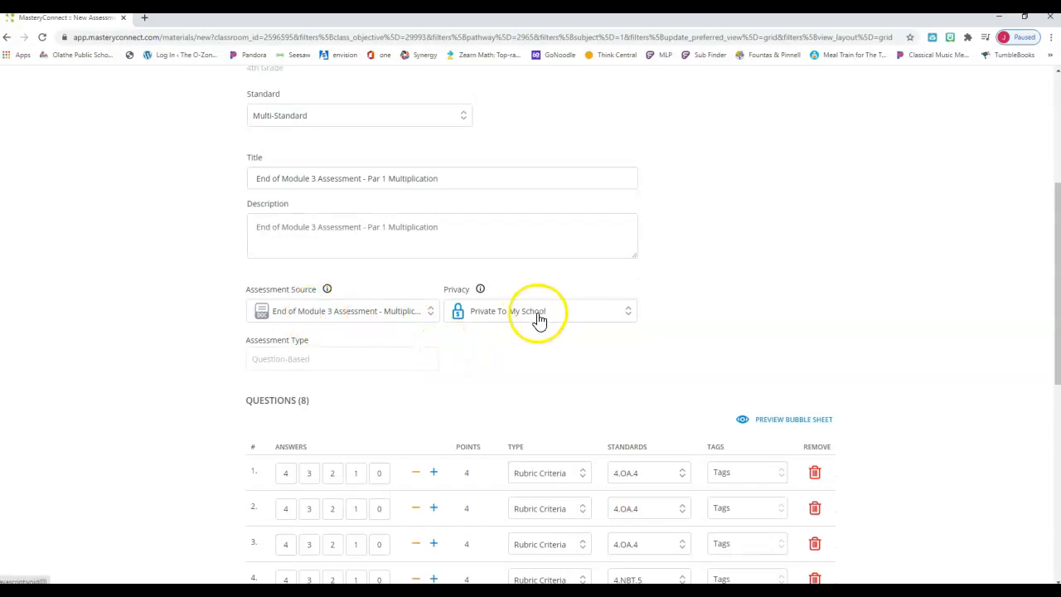
scroll(528, 402, "down", 2)
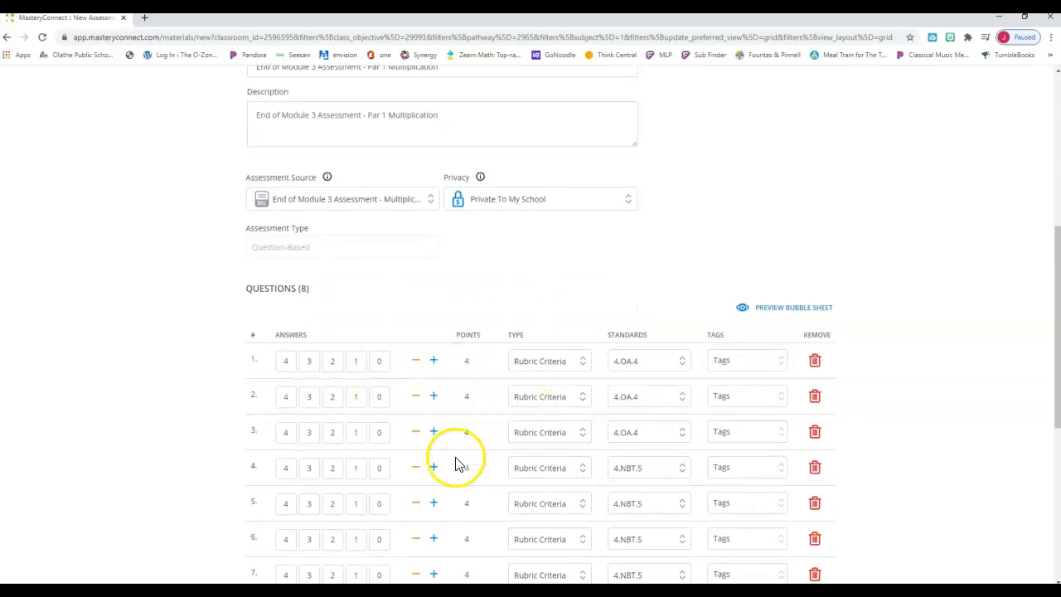
scroll(459, 481, "down", 3)
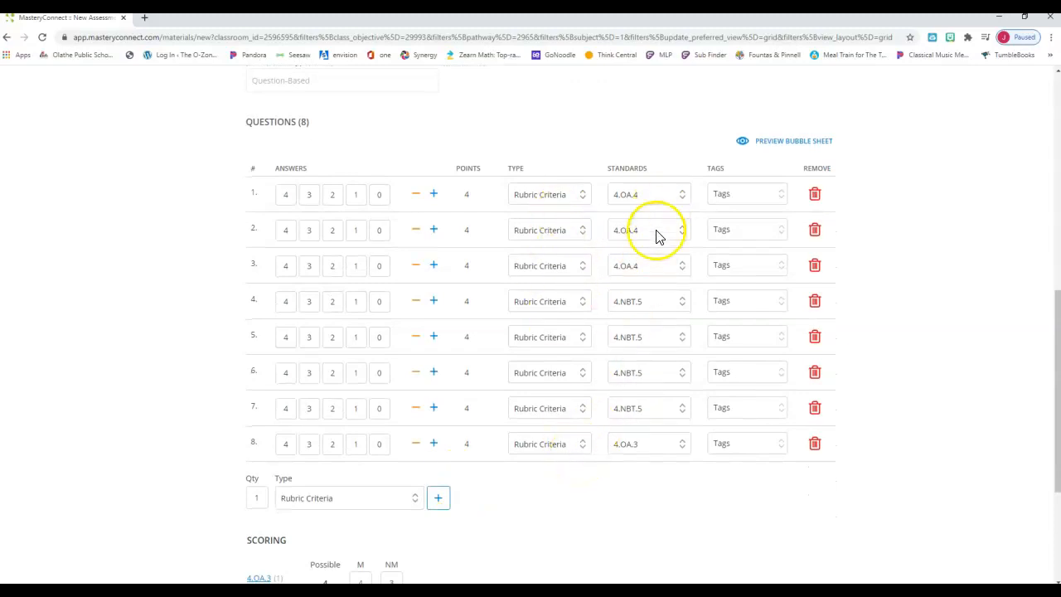
scroll(630, 502, "down", 3)
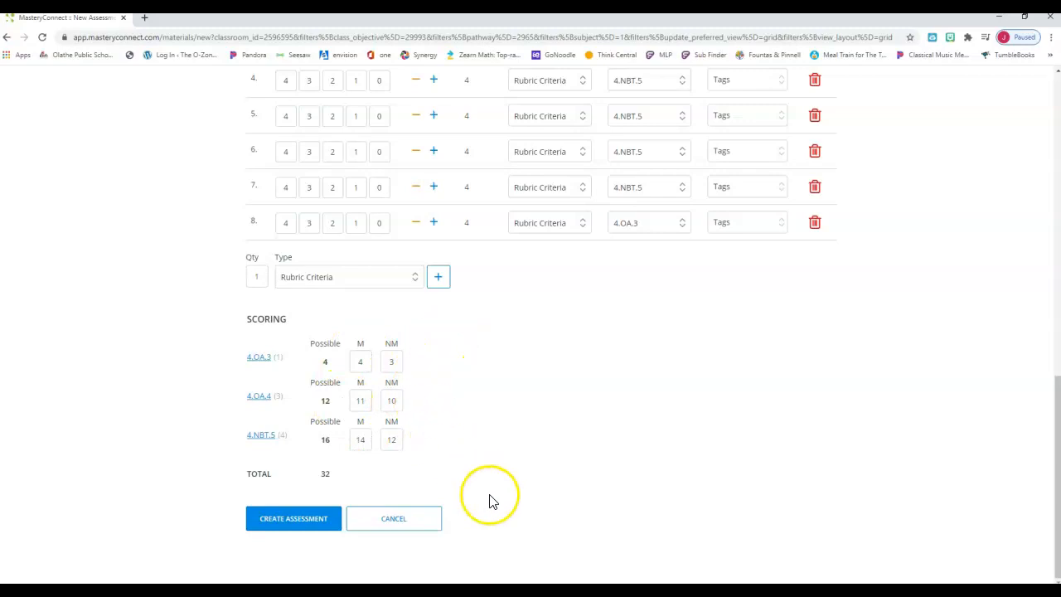
left_click(295, 518)
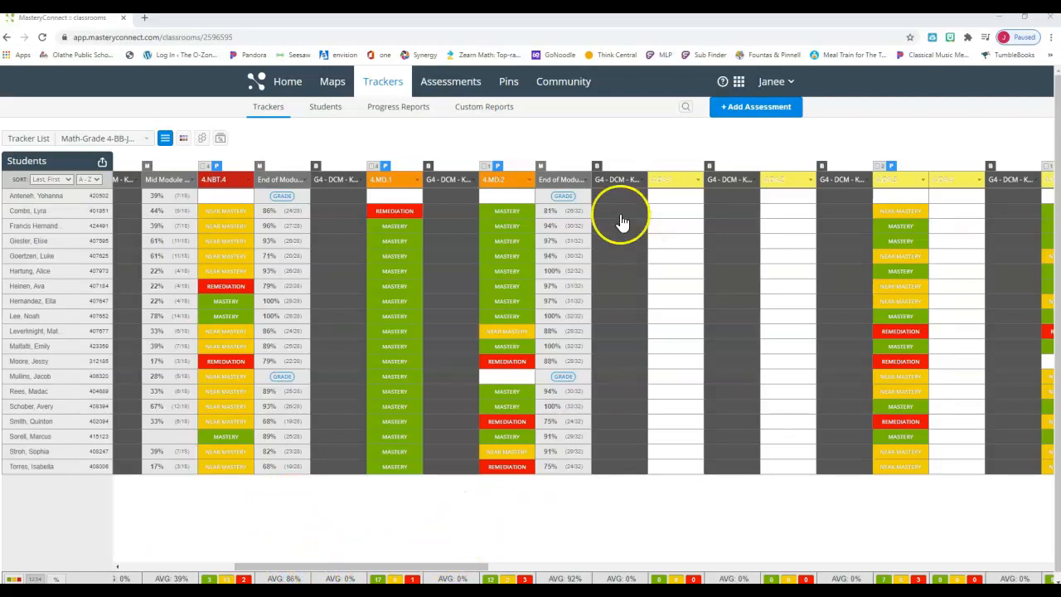
In the math tracker, find the Mid Module 3 Assessment column and open that assessment's page of student scores by standard.
mouse_move(563, 166)
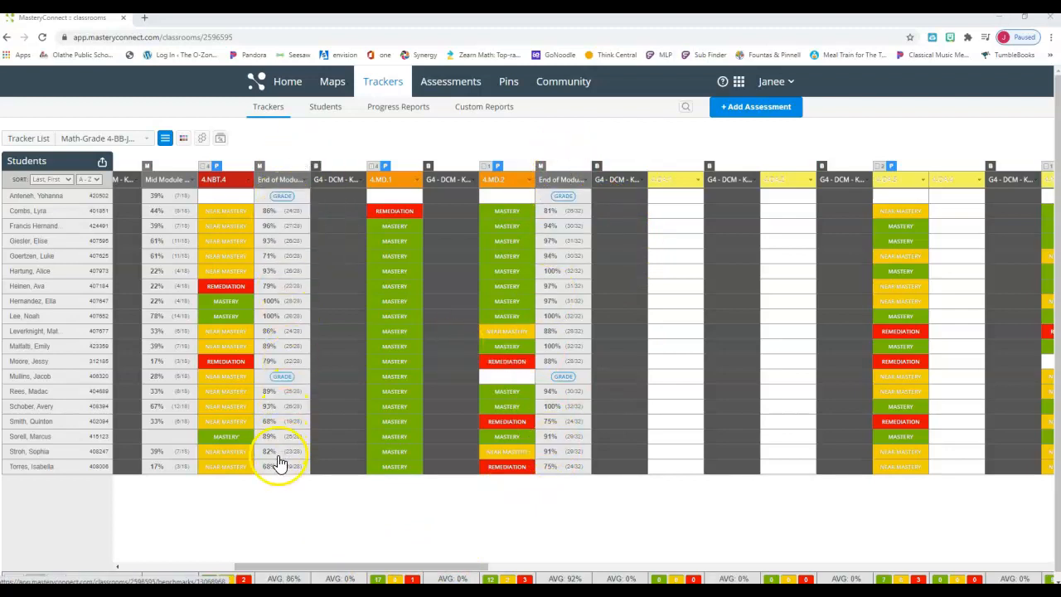
left_click_drag(339, 568, 475, 575)
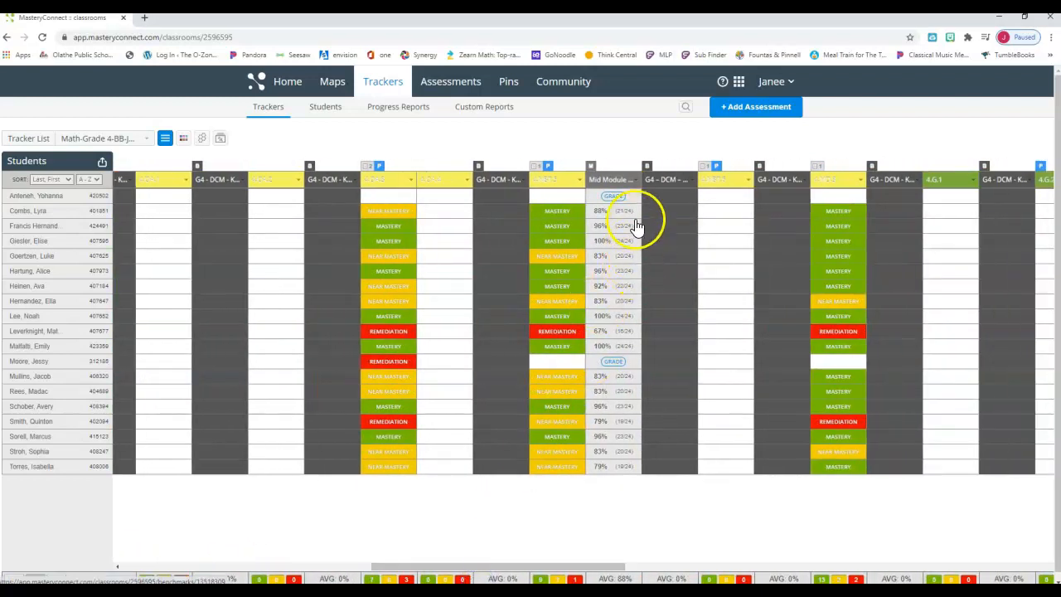
left_click(629, 182)
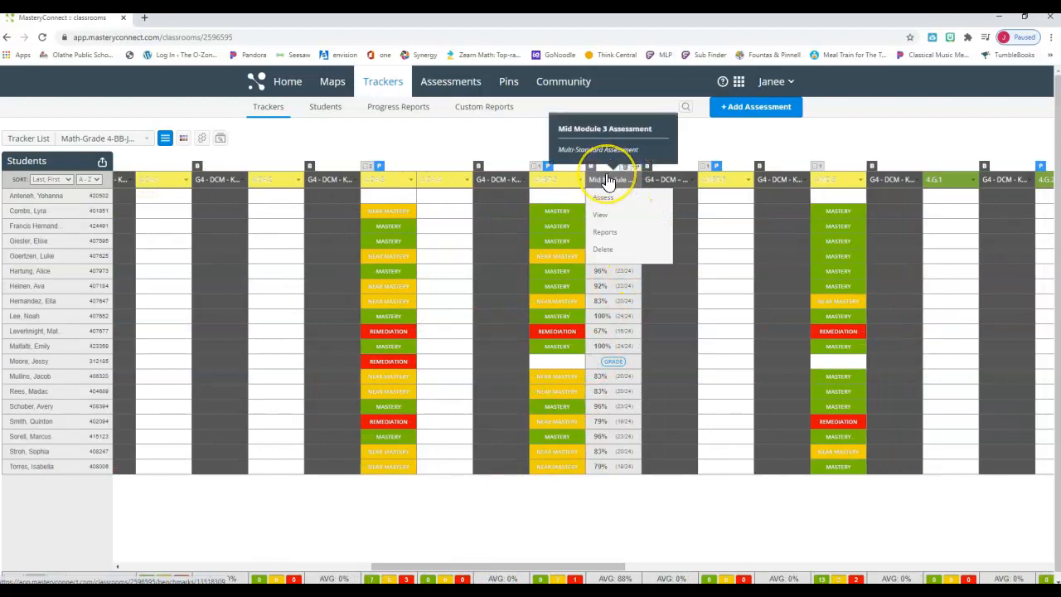
left_click(580, 118)
left_click(603, 183)
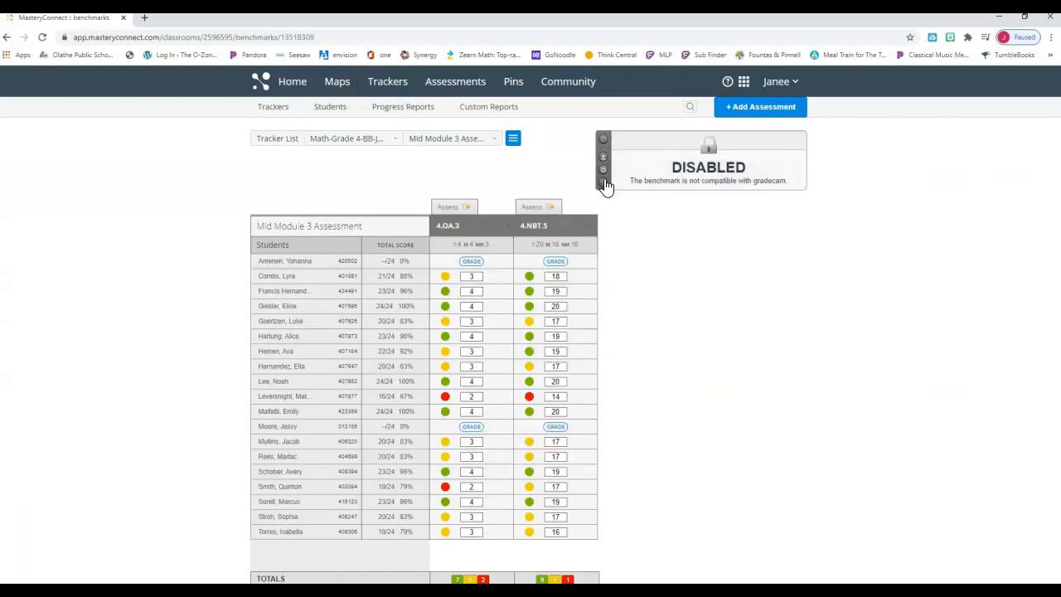
Grade the first student under 4.OA.3, marking criteria 1 to 5 with scores 2, 3, 1, 3 and 4.
left_click(473, 264)
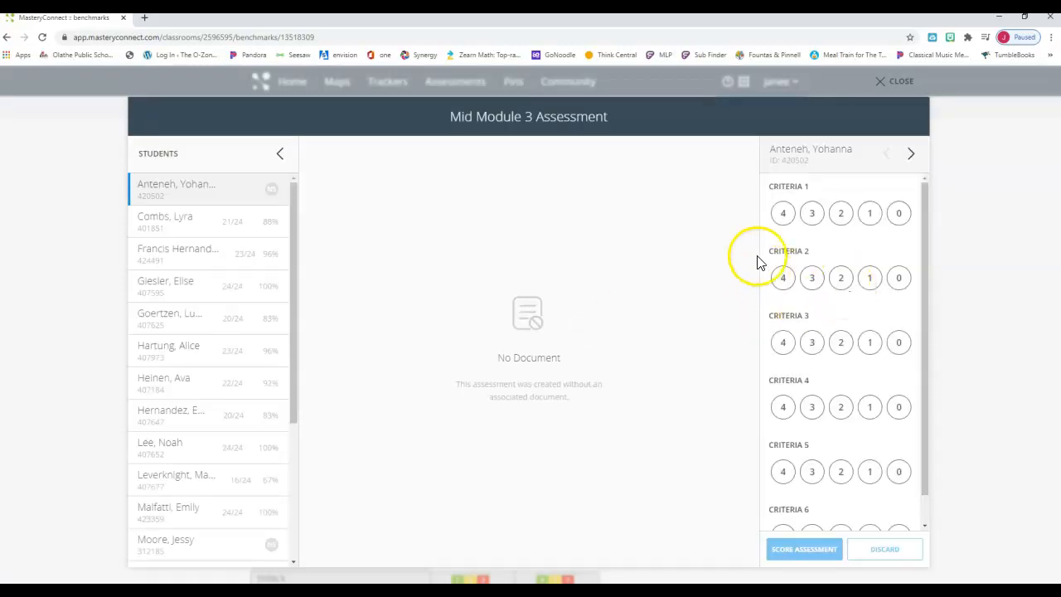
left_click(840, 216)
left_click(809, 278)
left_click(870, 343)
left_click(812, 408)
left_click(782, 480)
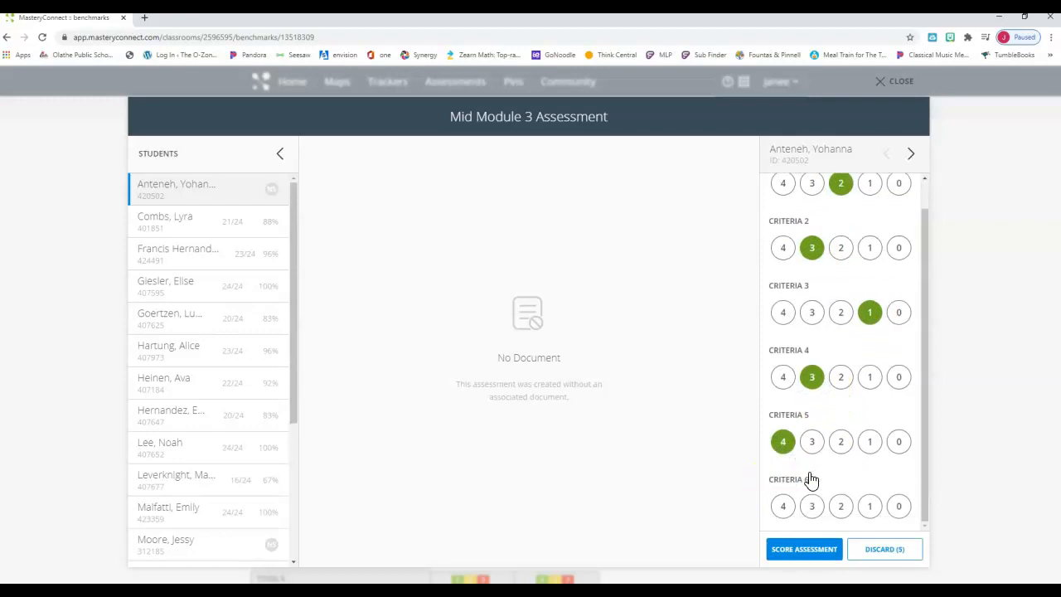
Discard the student's unsaved criteria scores and close the grading window.
left_click(877, 554)
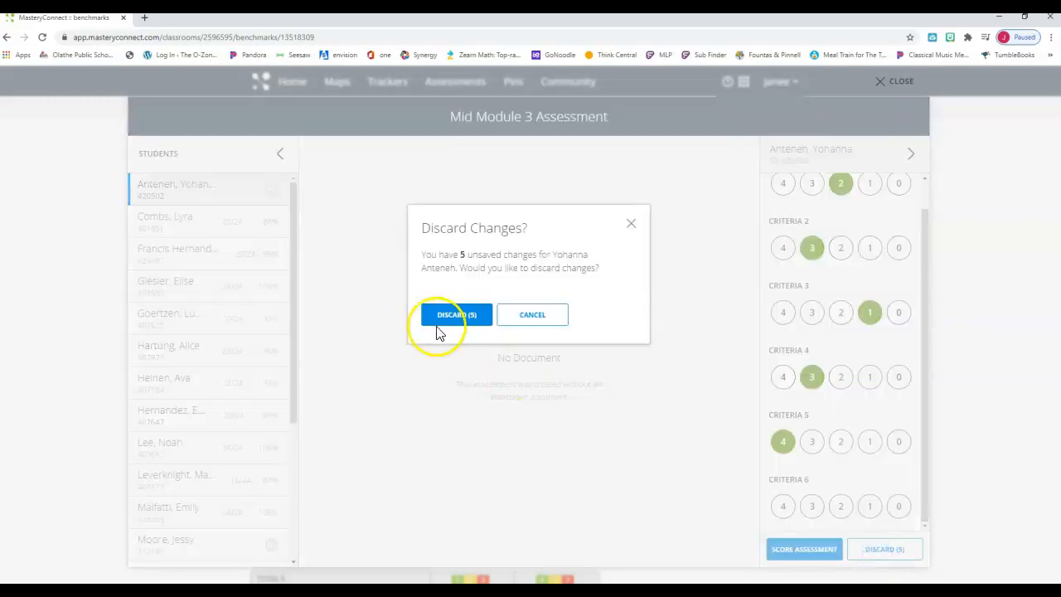
left_click(455, 315)
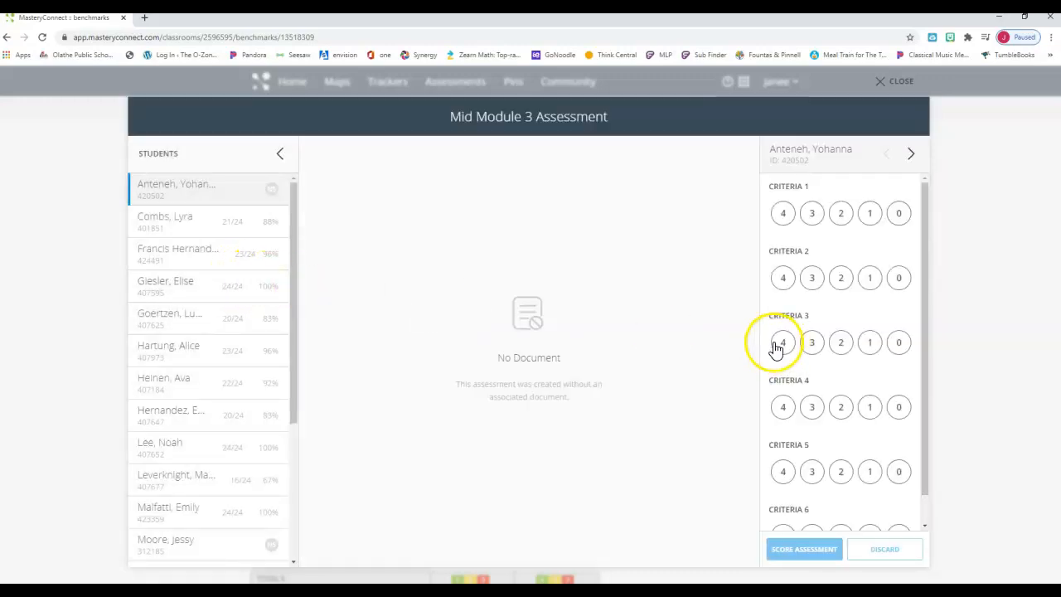
left_click(899, 83)
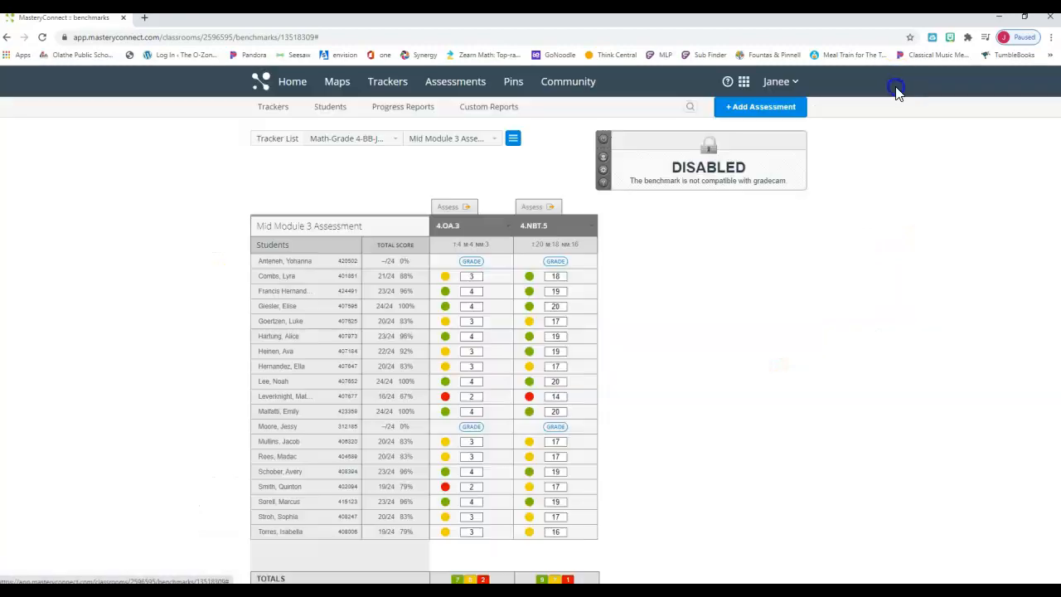
Return to the grade 4 math tracker and bring the Mid Module 3 Assessment column into view.
left_click(685, 326)
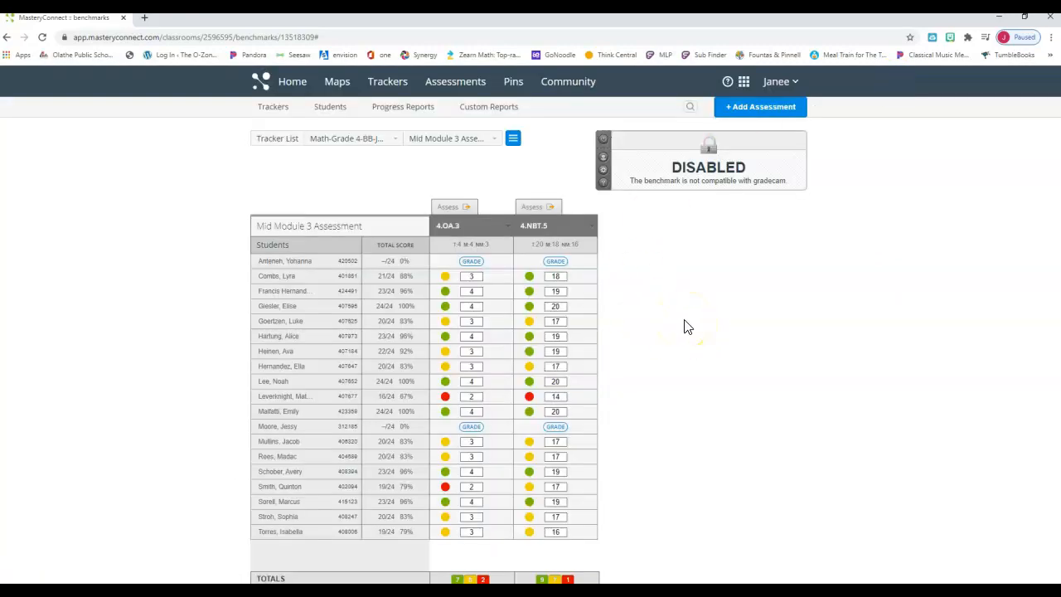
left_click(553, 441)
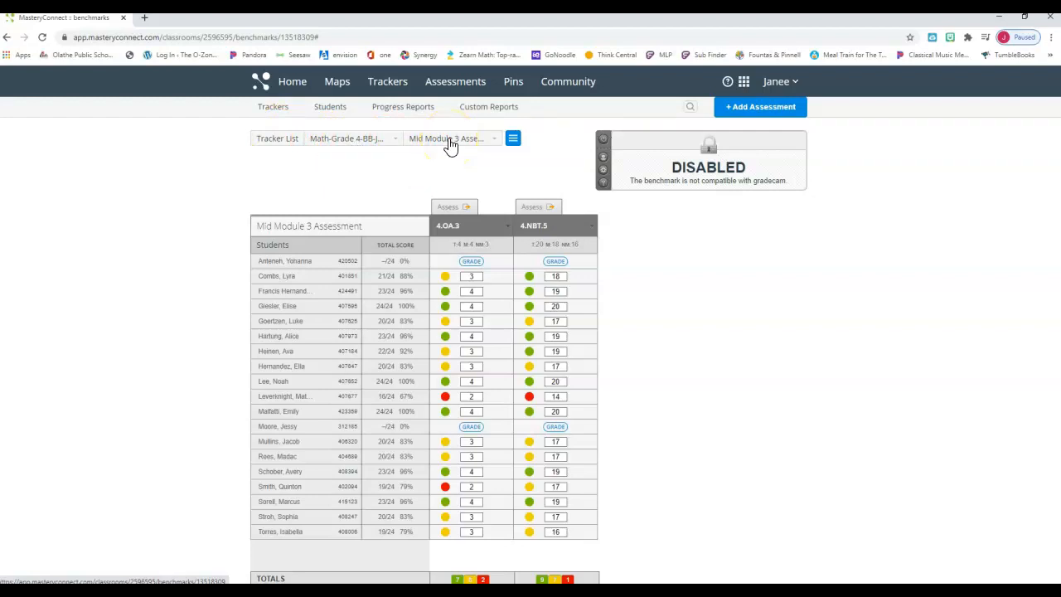
left_click(370, 141)
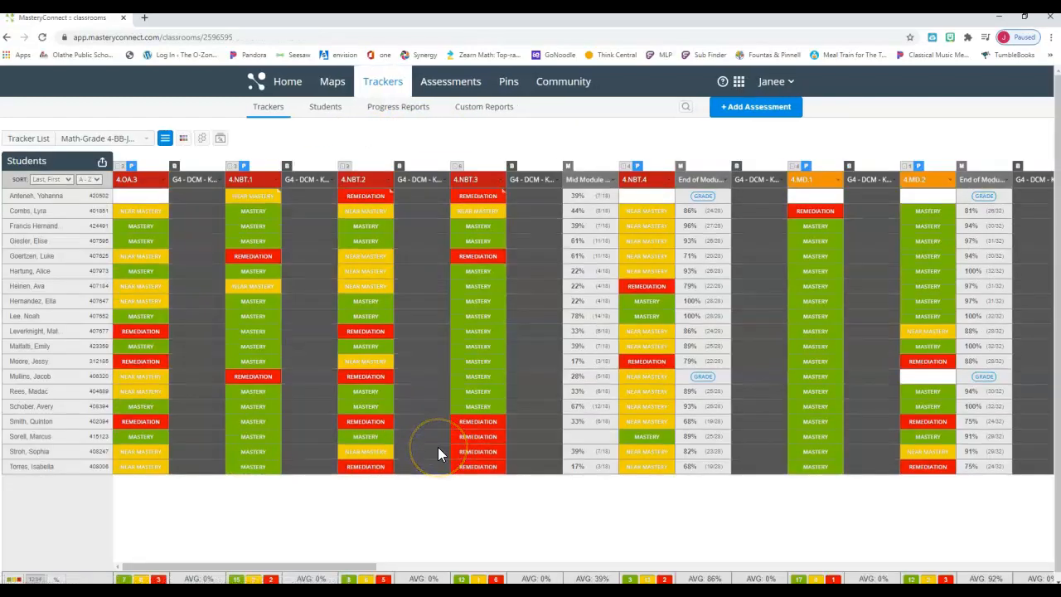
left_click_drag(237, 568, 484, 578)
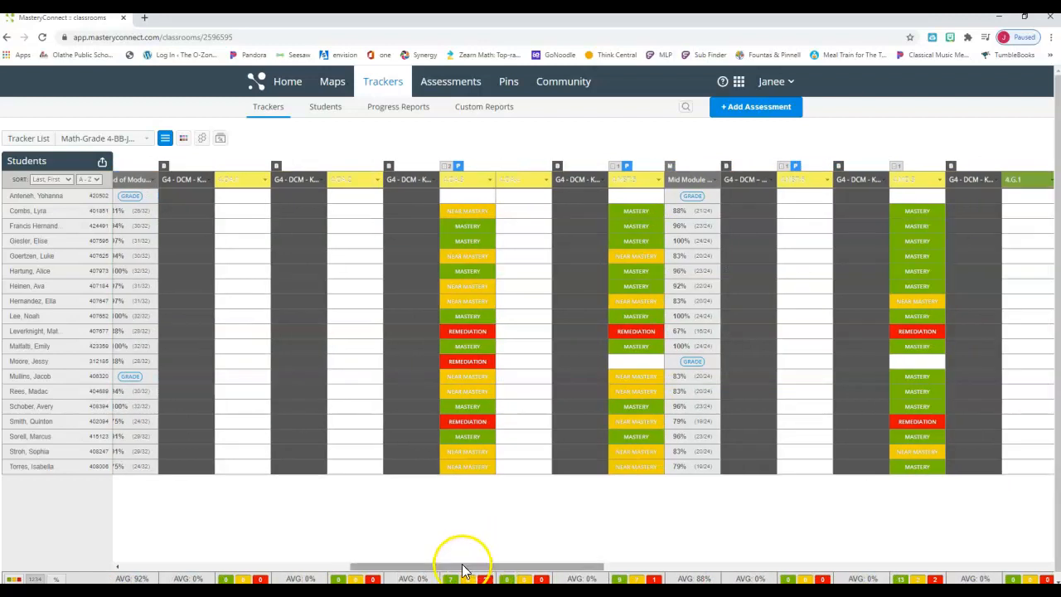
left_click_drag(464, 567, 509, 566)
left_click(530, 179)
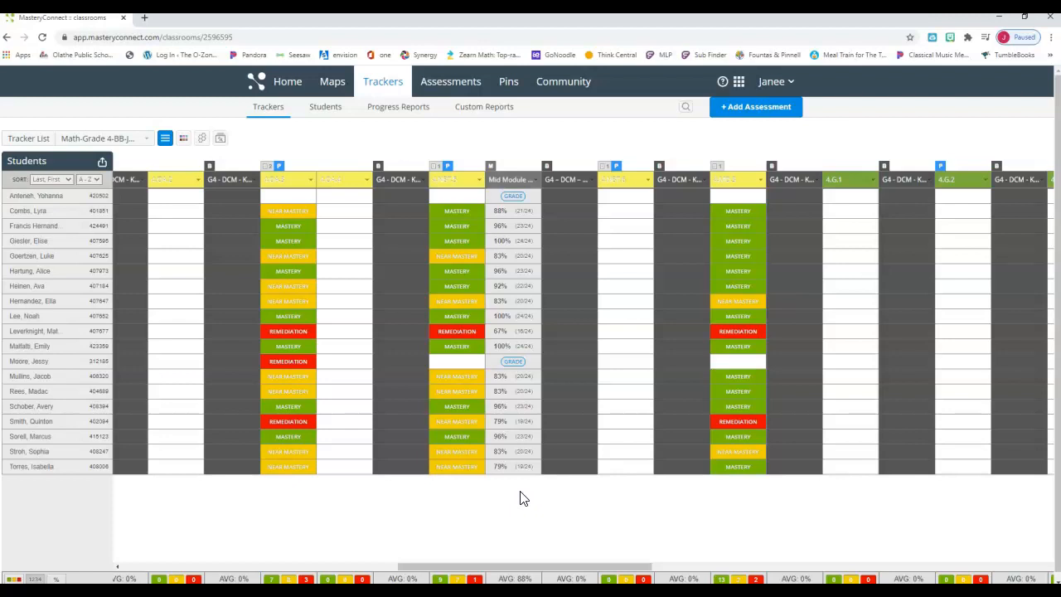
Start adding an assessment by searching the community, and filter the assessments to those created by Teachers in My School.
left_click(752, 113)
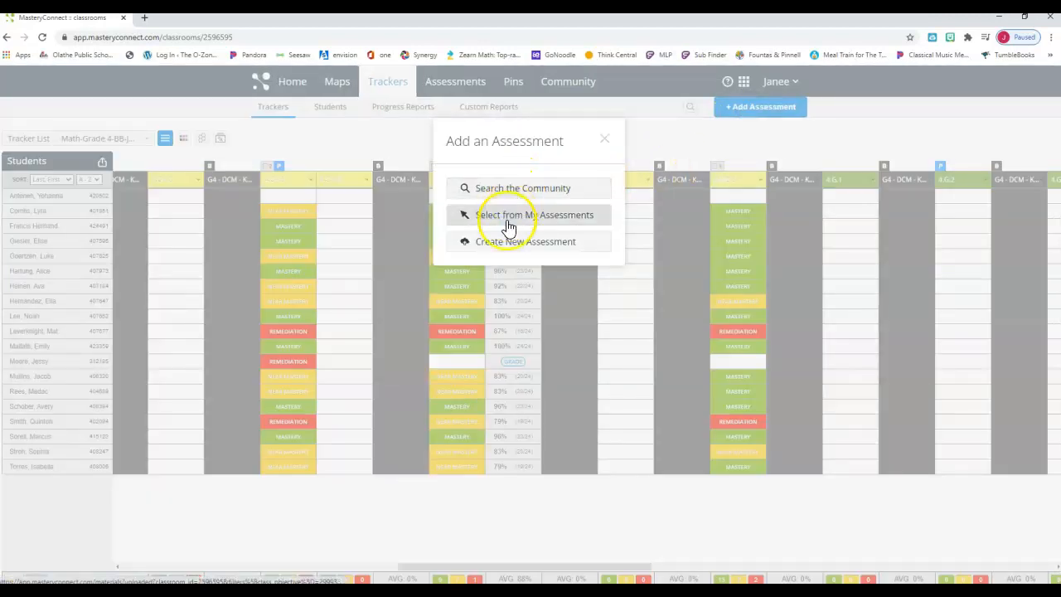
left_click(519, 198)
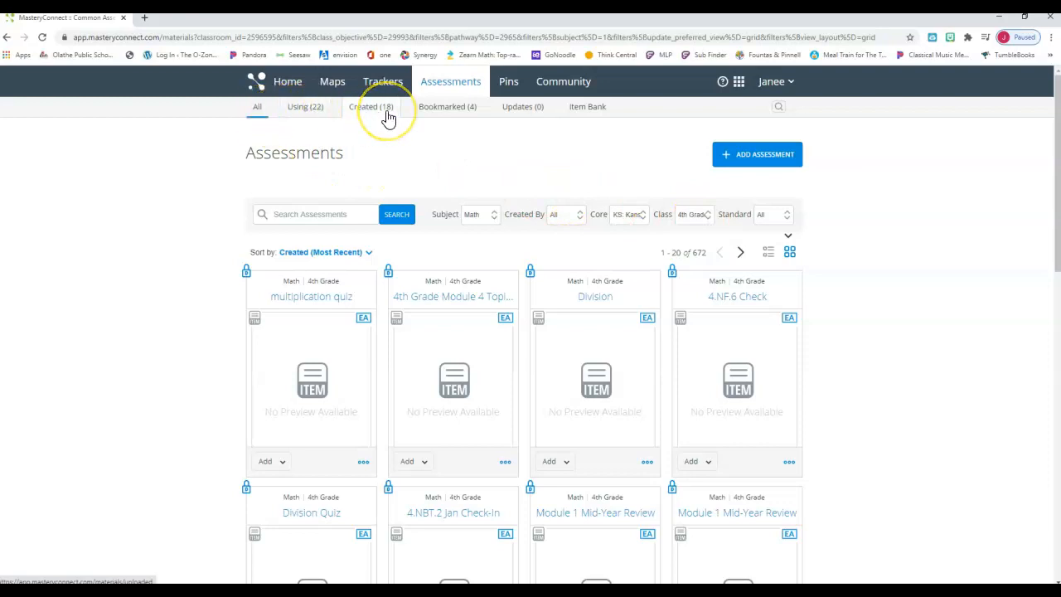
left_click(319, 113)
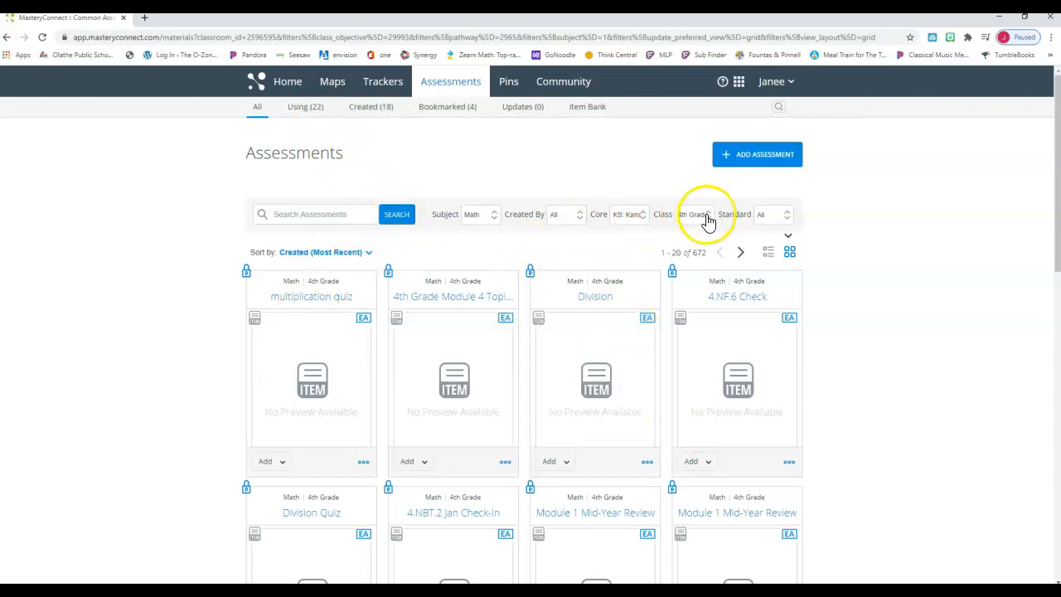
left_click(582, 216)
left_click(574, 273)
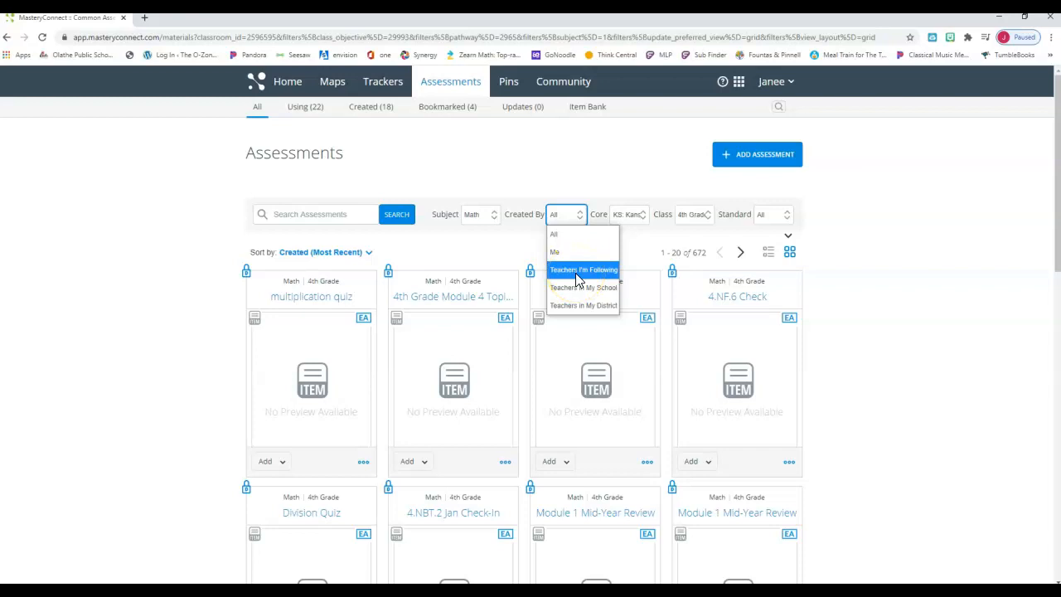
left_click(572, 290)
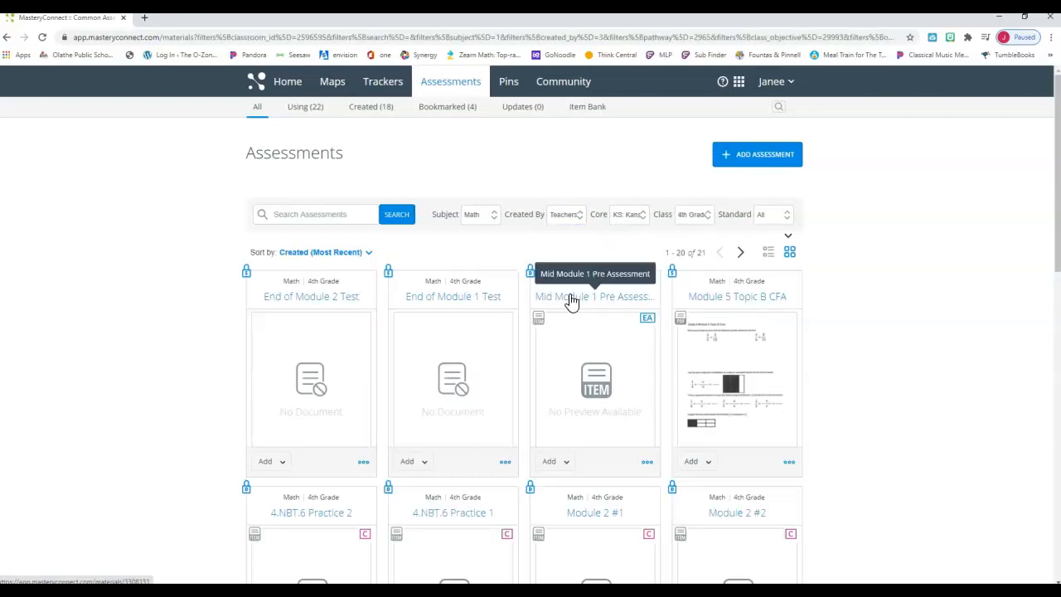
Examine the creator, creation date and standards details of several assessments in the filtered results.
mouse_move(547, 402)
mouse_move(356, 377)
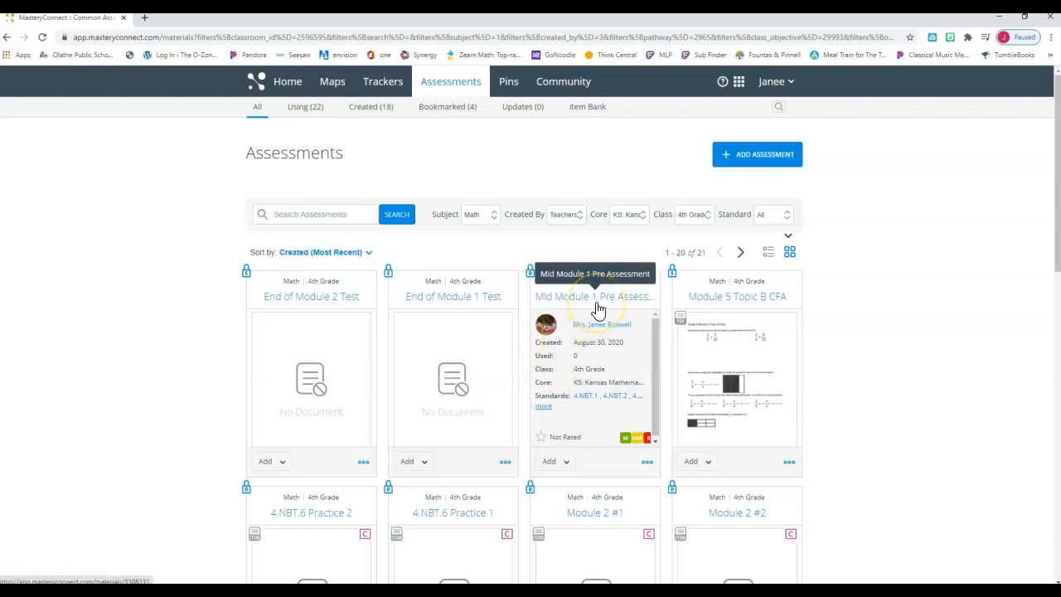
mouse_move(729, 373)
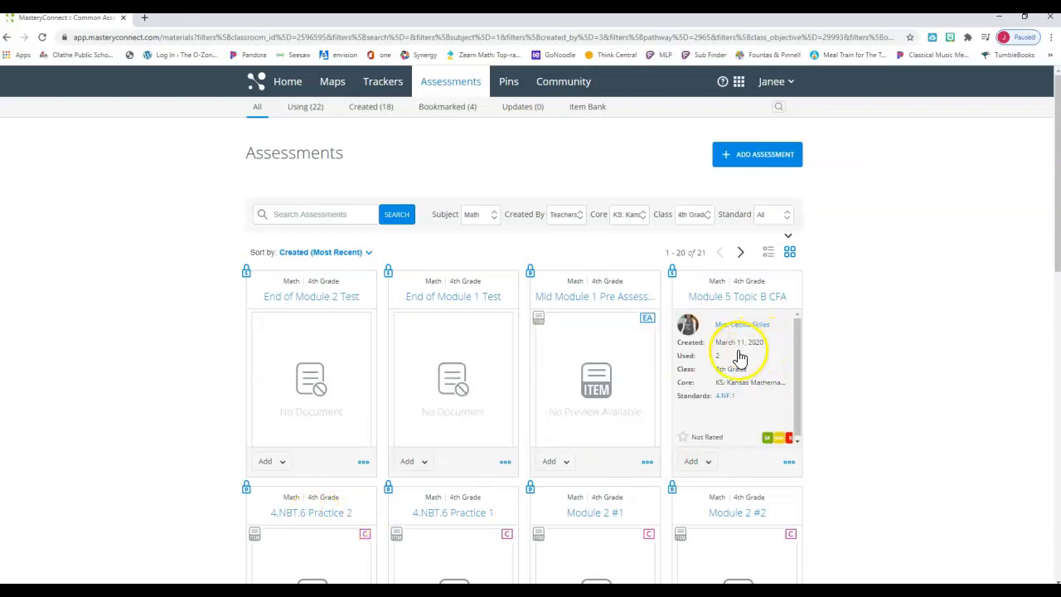
mouse_move(282, 549)
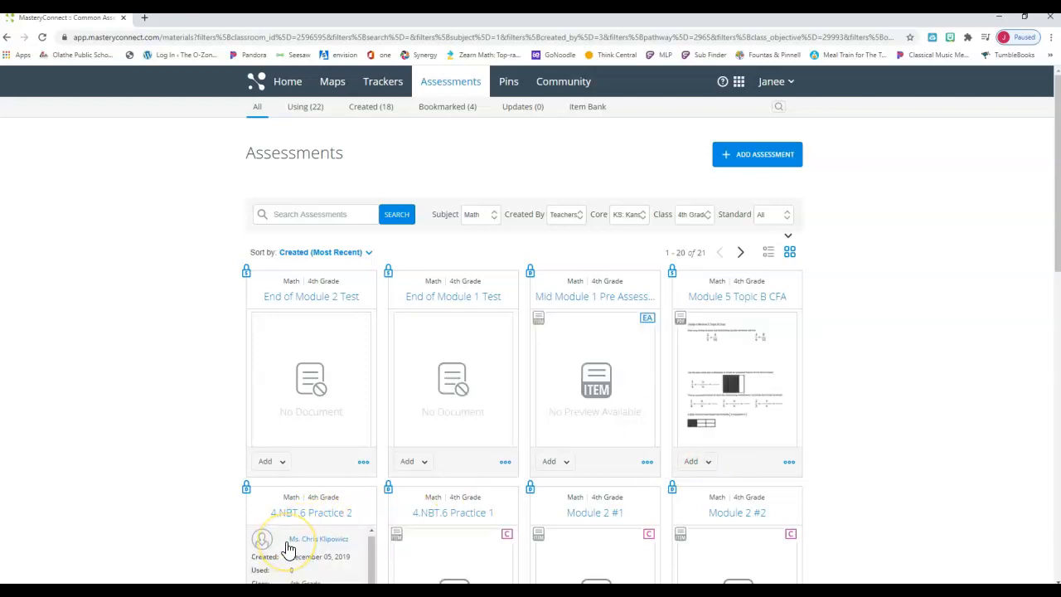
mouse_move(598, 560)
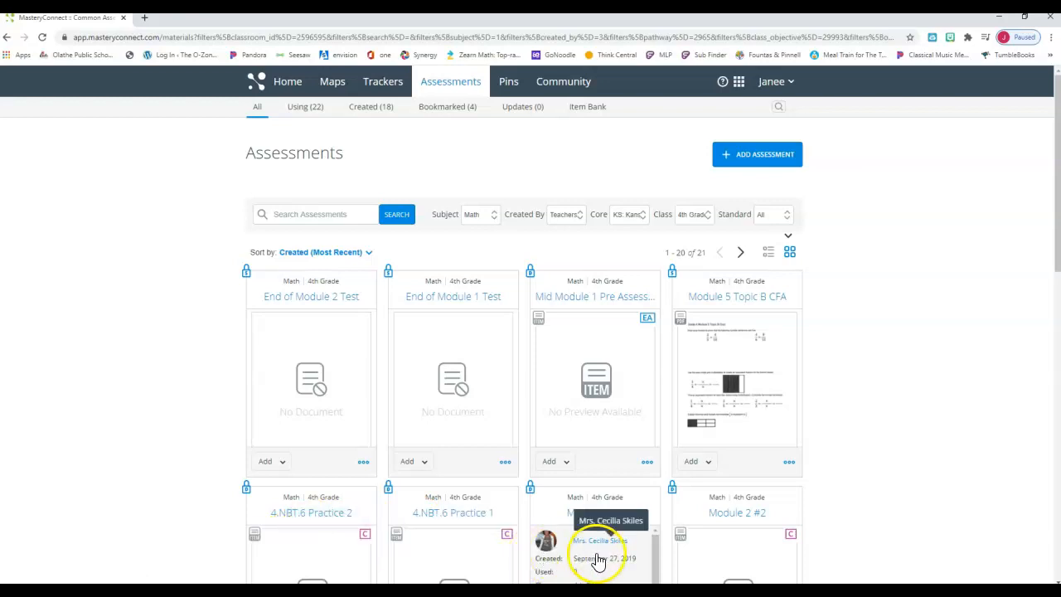
mouse_move(737, 391)
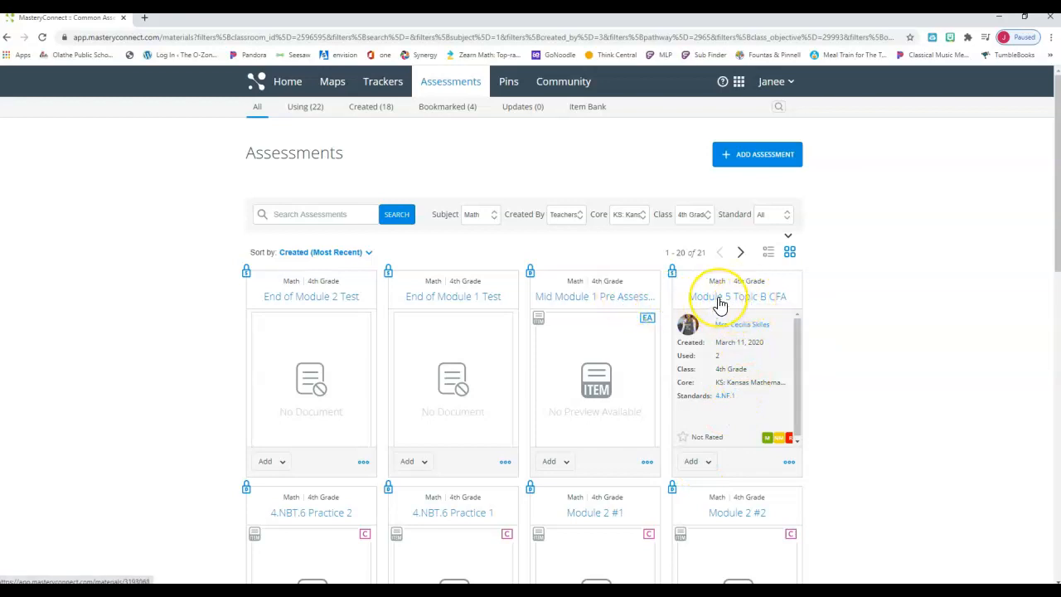
Open the shared Module 5 Topic B CFA assessment and add it to the 4th Grade Math tracker.
left_click(719, 300)
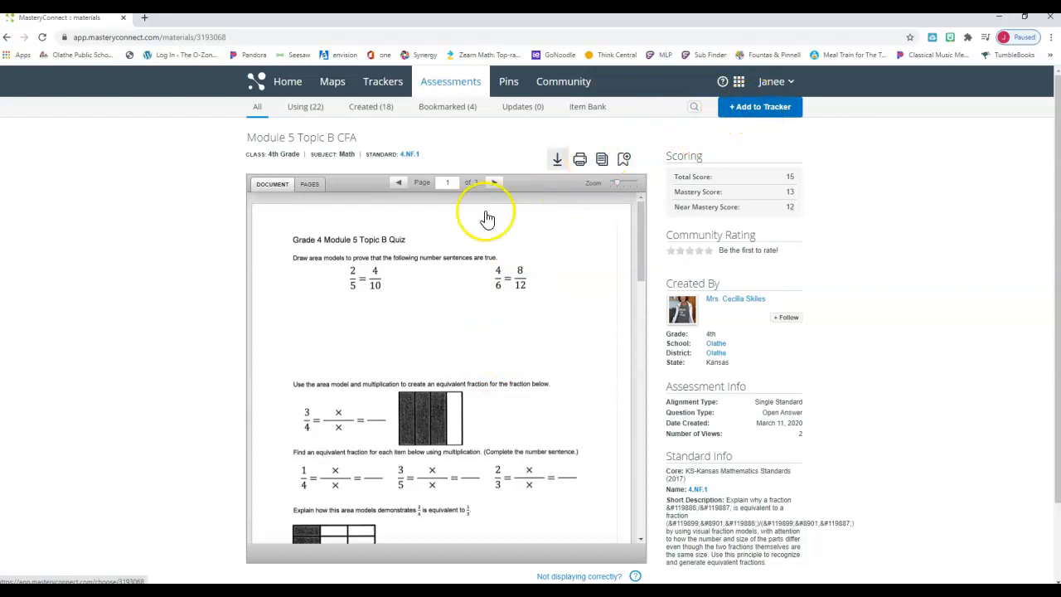
left_click(770, 108)
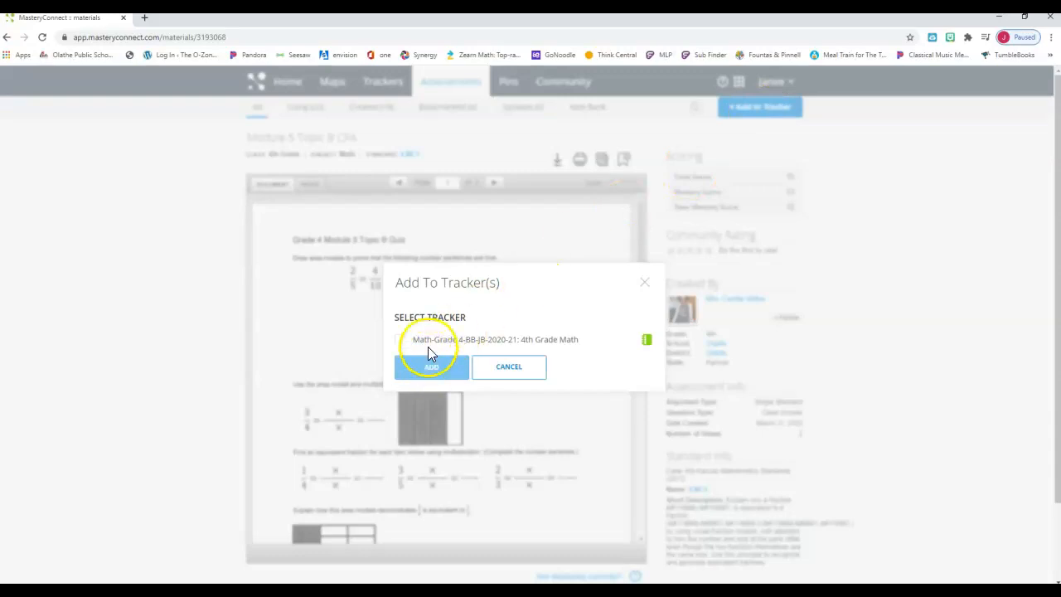
left_click(401, 342)
left_click(419, 375)
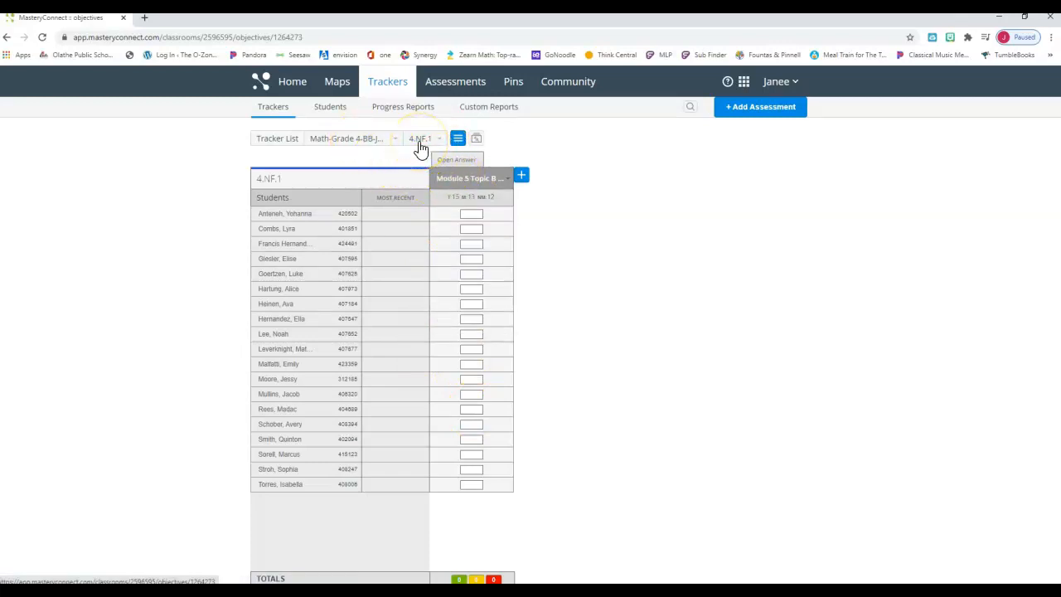
Return to the full grade 4 math tracker and look through its columns up to the last standards.
left_click(373, 141)
left_click(376, 142)
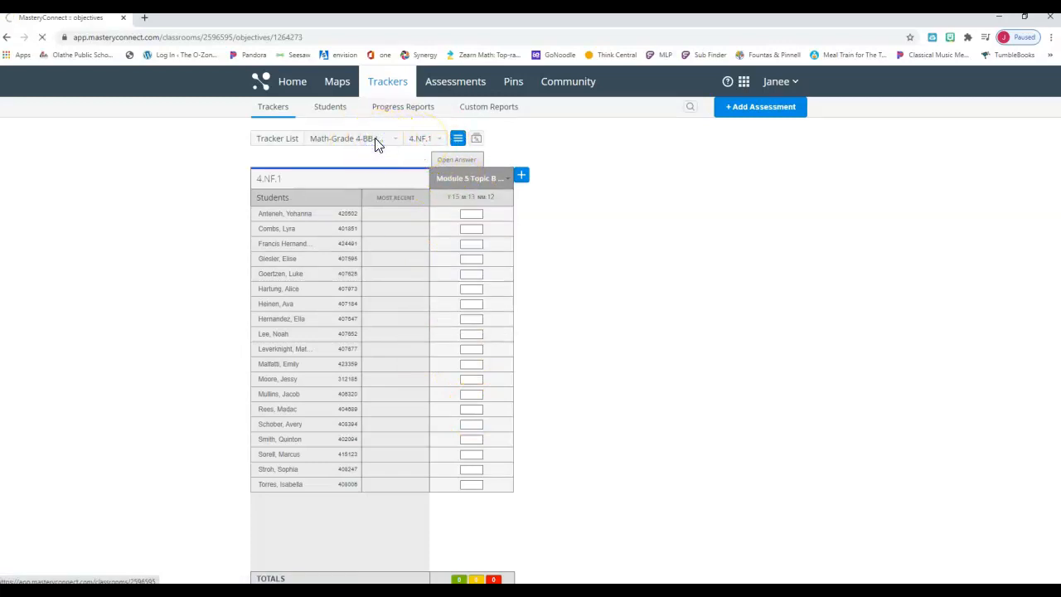
left_click(359, 142)
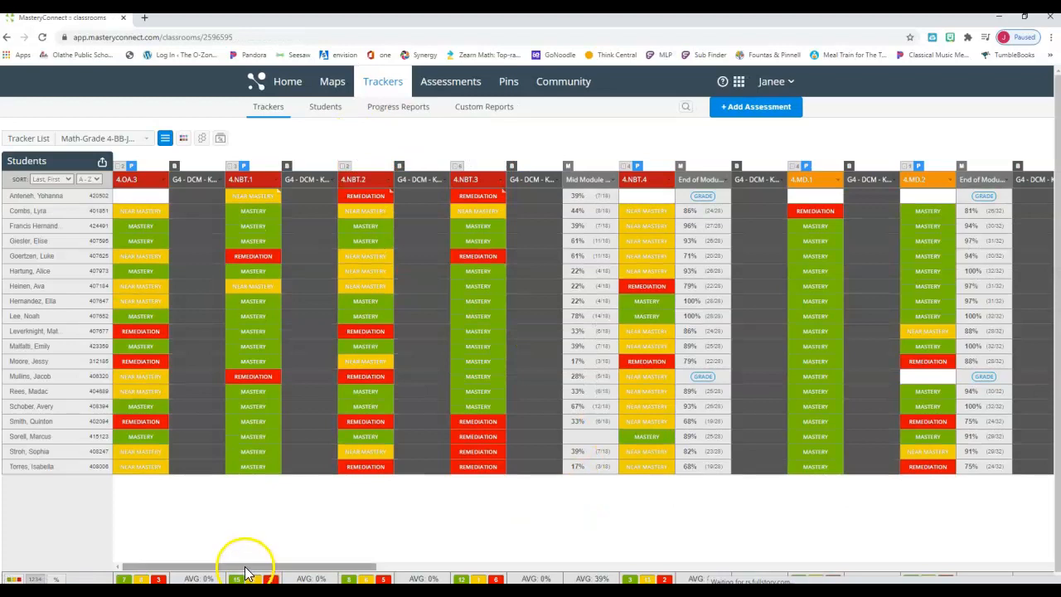
left_click_drag(246, 567, 852, 579)
left_click_drag(754, 570, 834, 565)
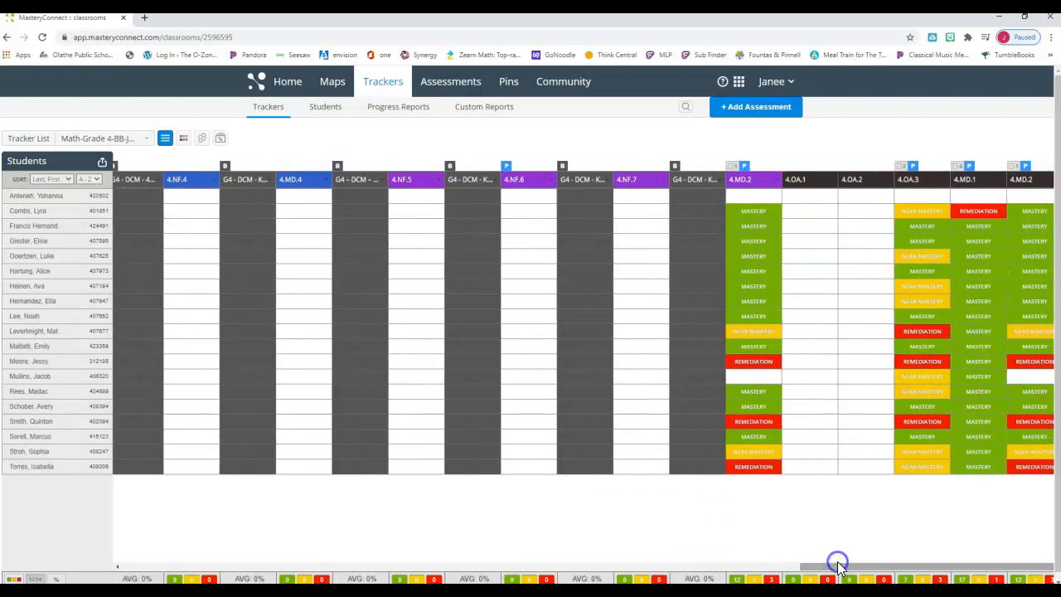
left_click(423, 180)
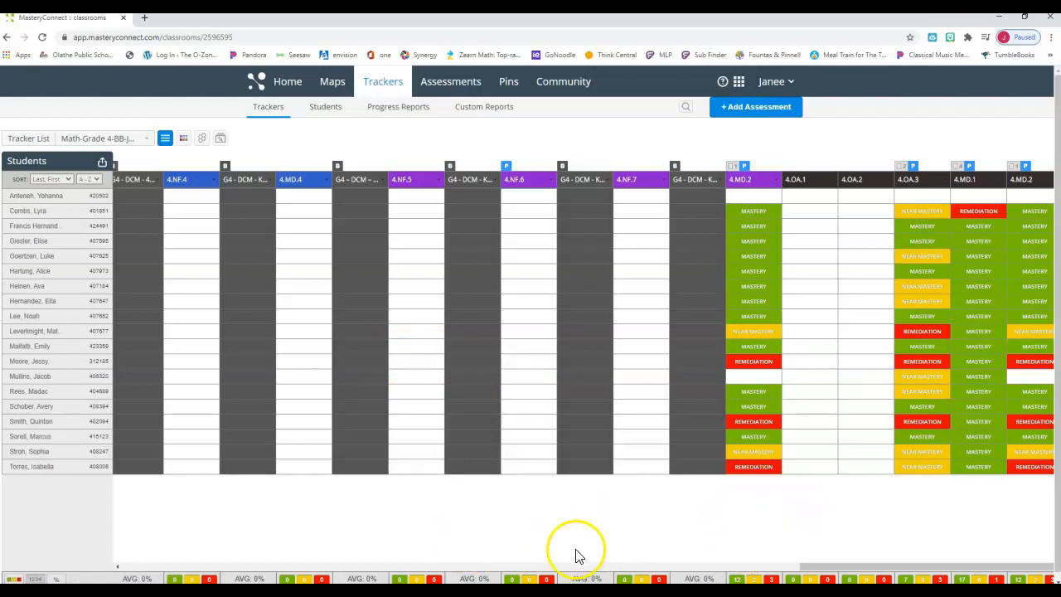
Find the 4.OA.4 standard in the middle of the tracker and open its assessment page.
left_click_drag(822, 567, 448, 546)
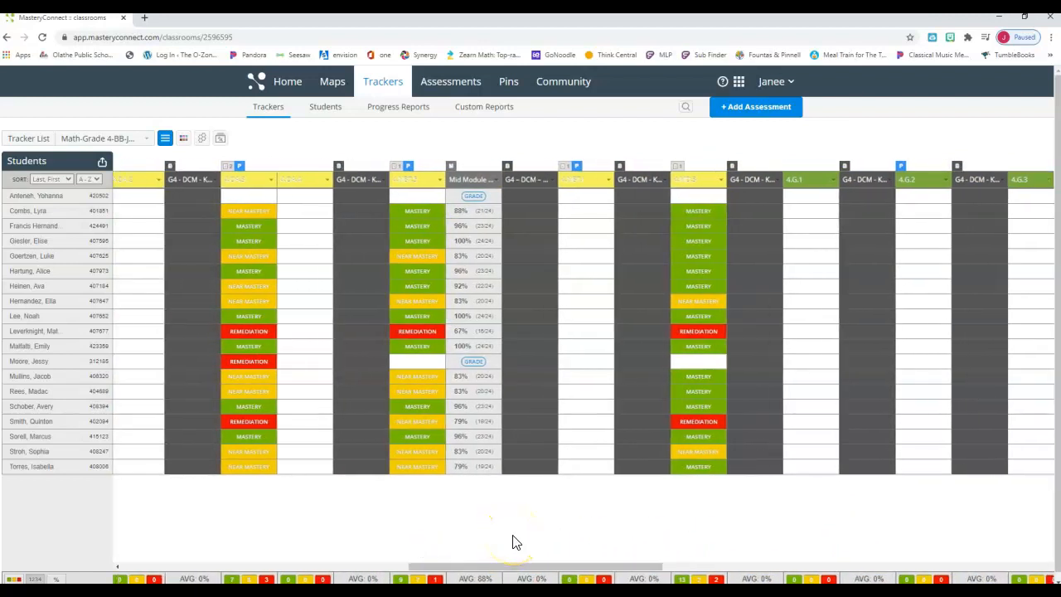
left_click(232, 181)
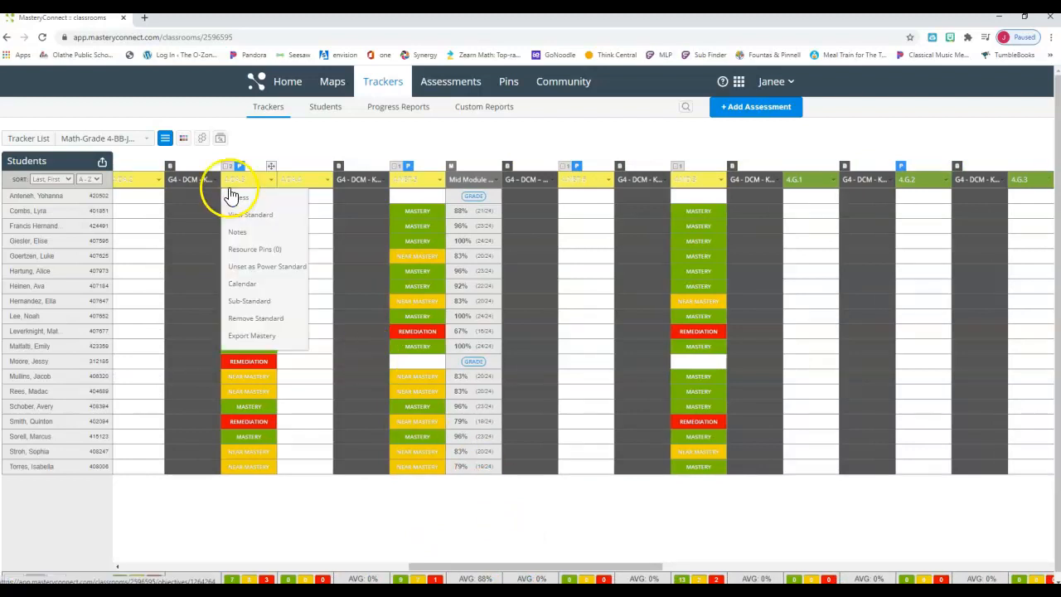
left_click(290, 181)
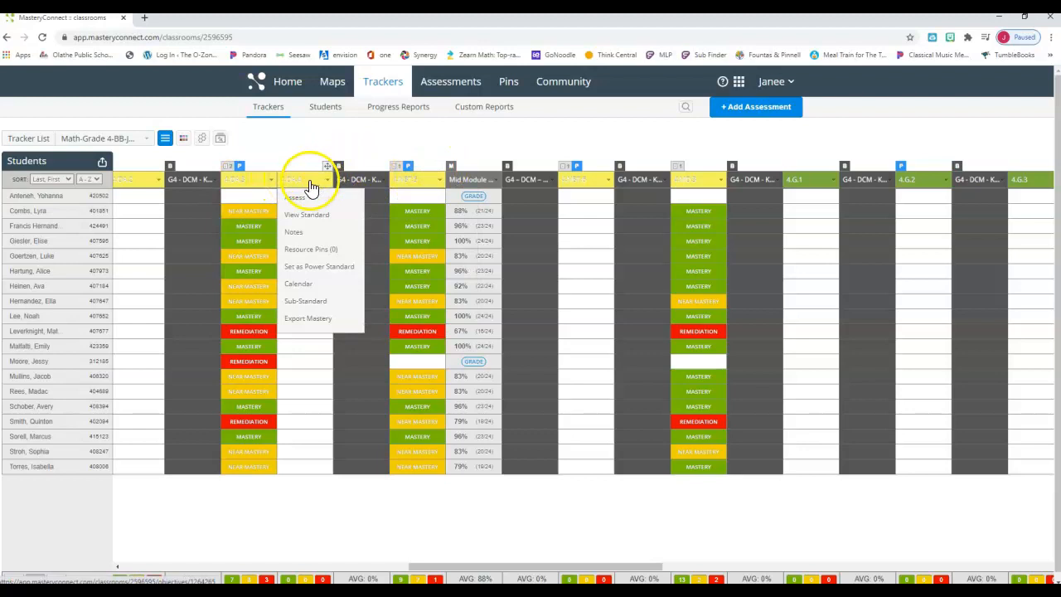
left_click(310, 180)
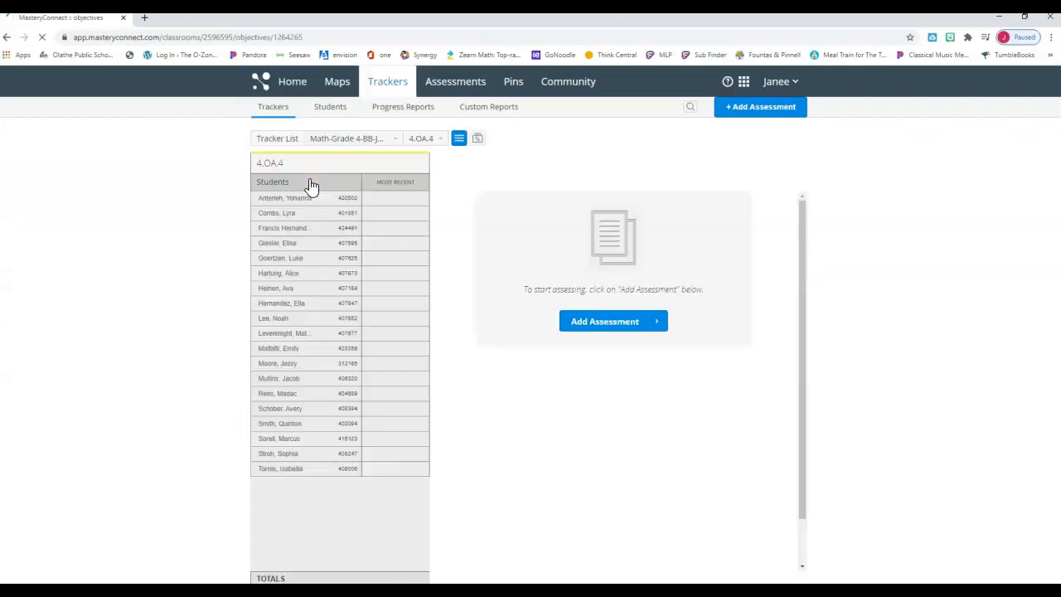
Start adding a raw-score assessment to standard 4.OA.4 and name it Exit Ticket 3.12.
left_click(588, 328)
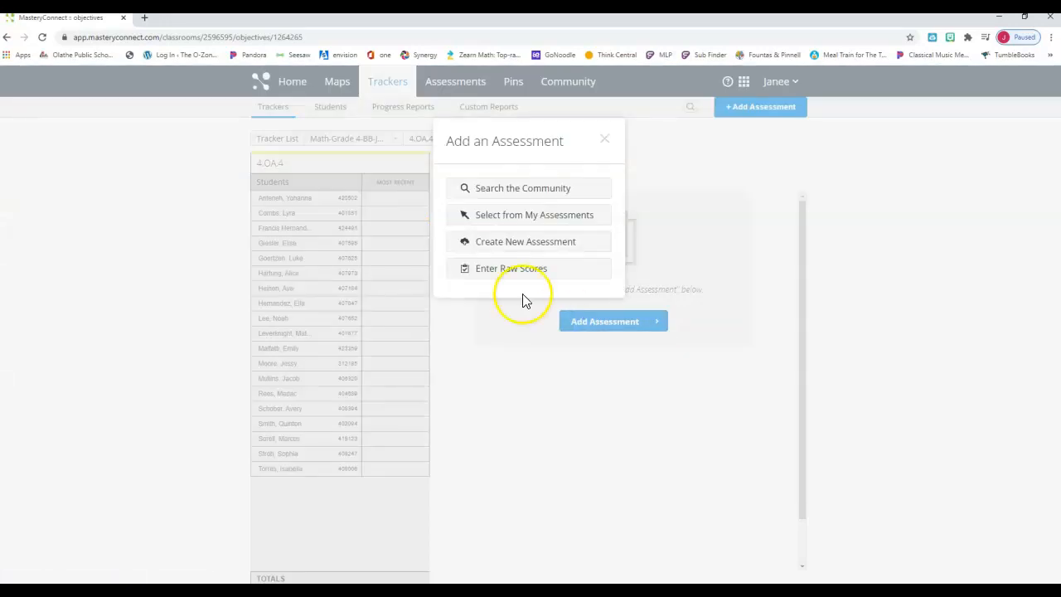
left_click(518, 274)
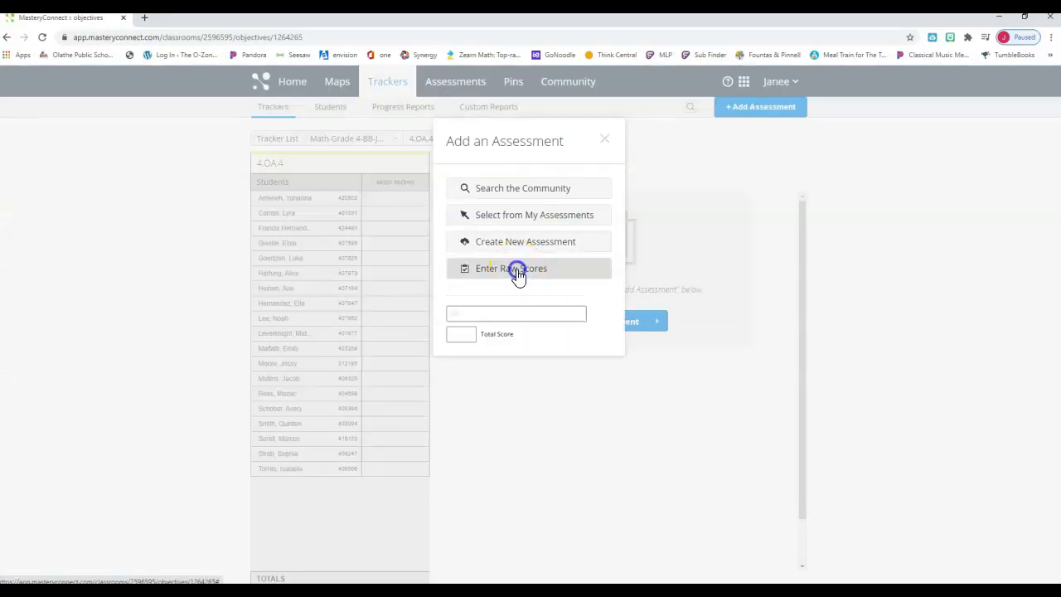
left_click(507, 314)
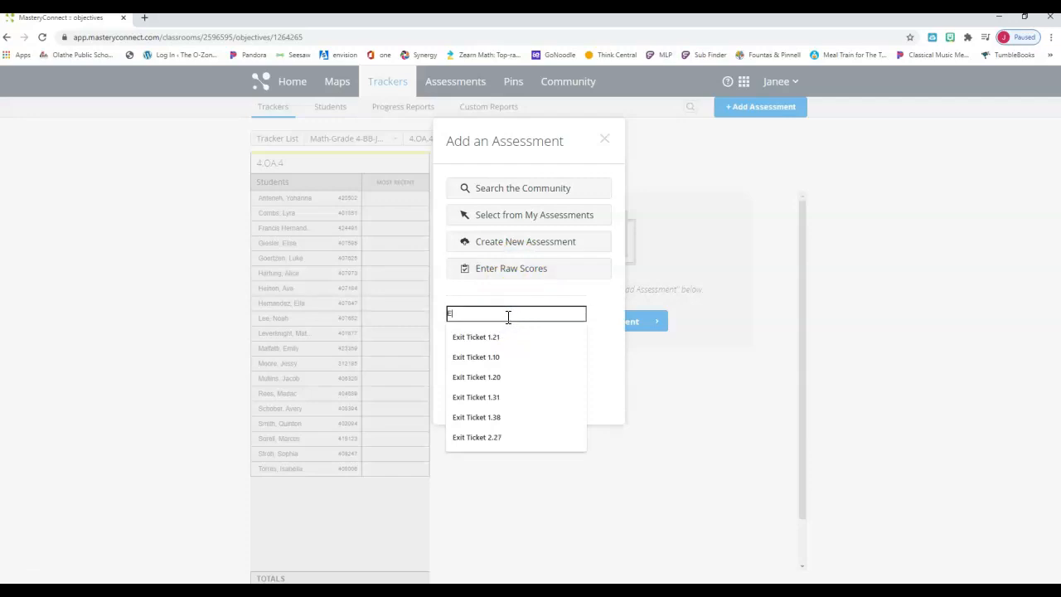
type("Exit T")
type("icket 3.12")
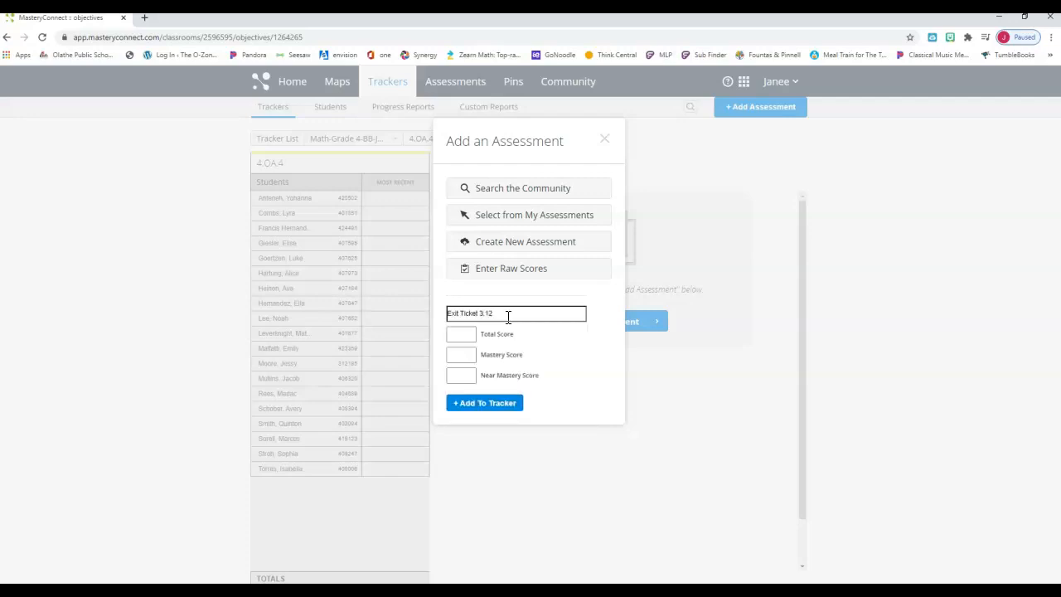
Set the exit ticket's total score to 20, mastery to 18 and near mastery to 17, and add it to the tracker.
left_click(470, 333)
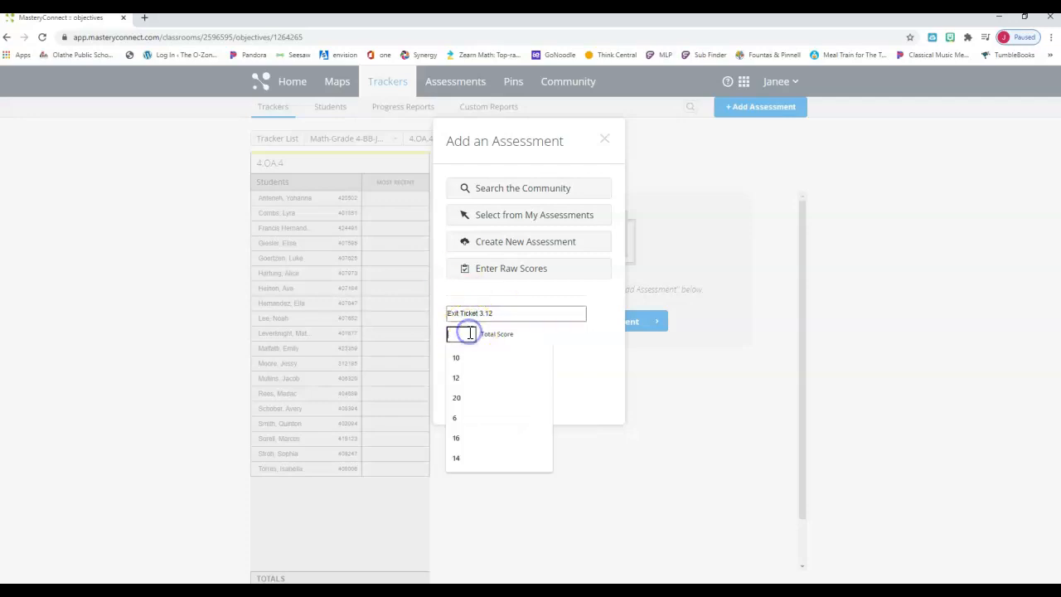
type("20")
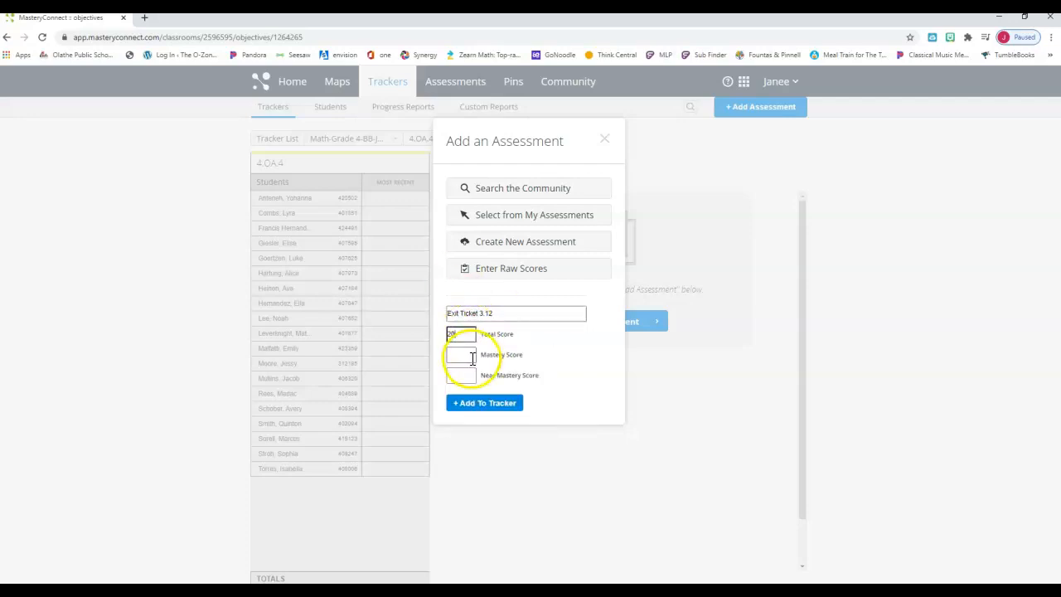
left_click(472, 359)
type("18")
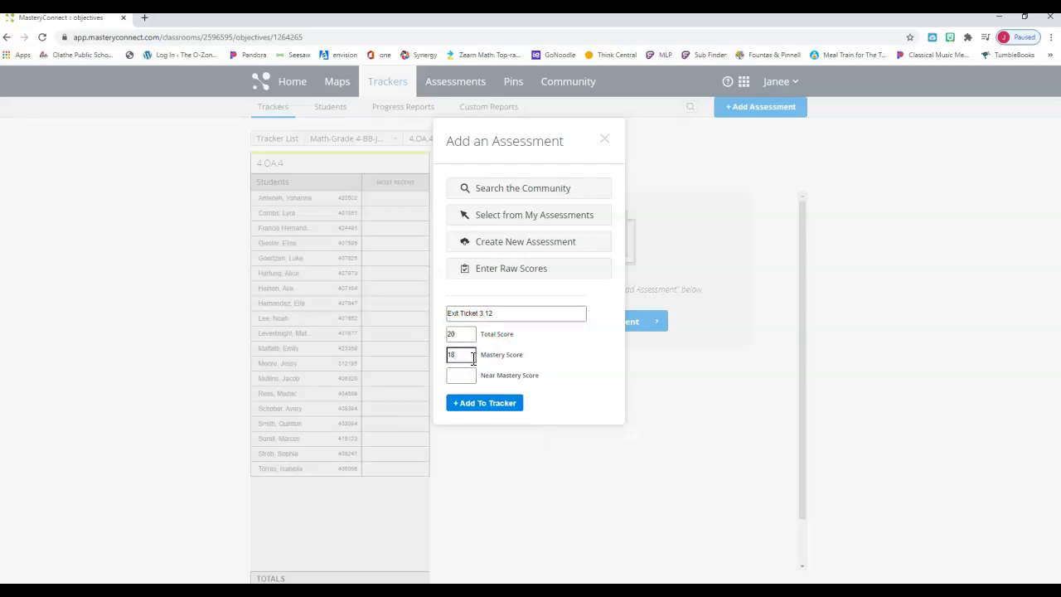
left_click(454, 376)
type("1")
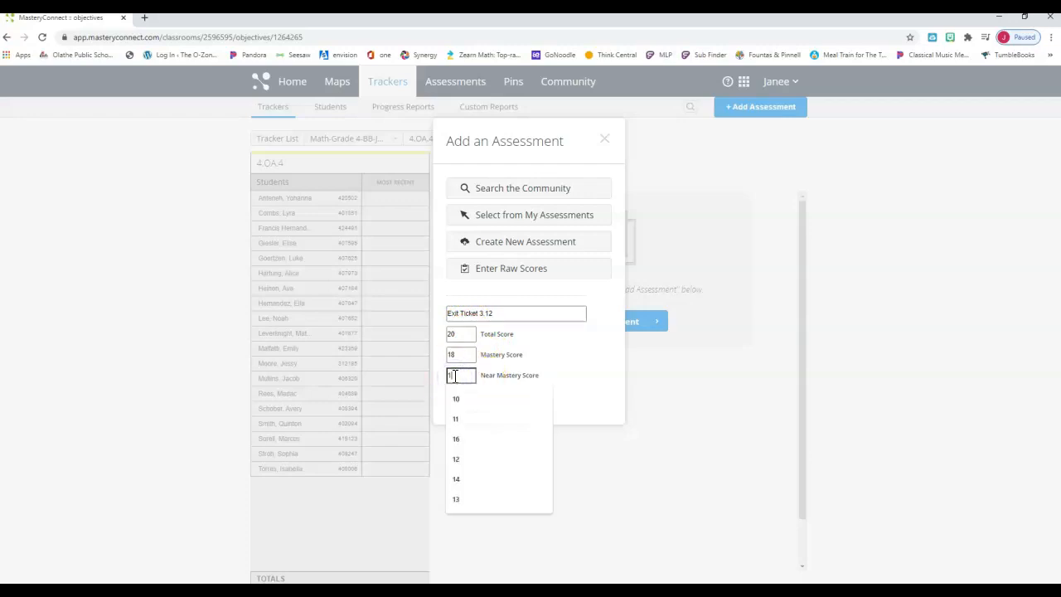
type("7")
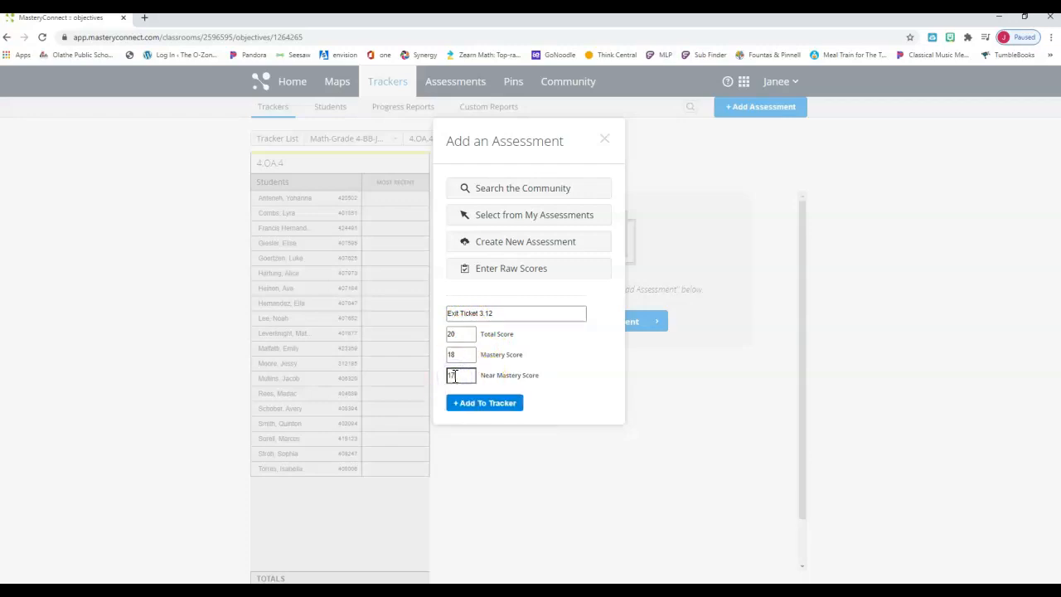
left_click(489, 404)
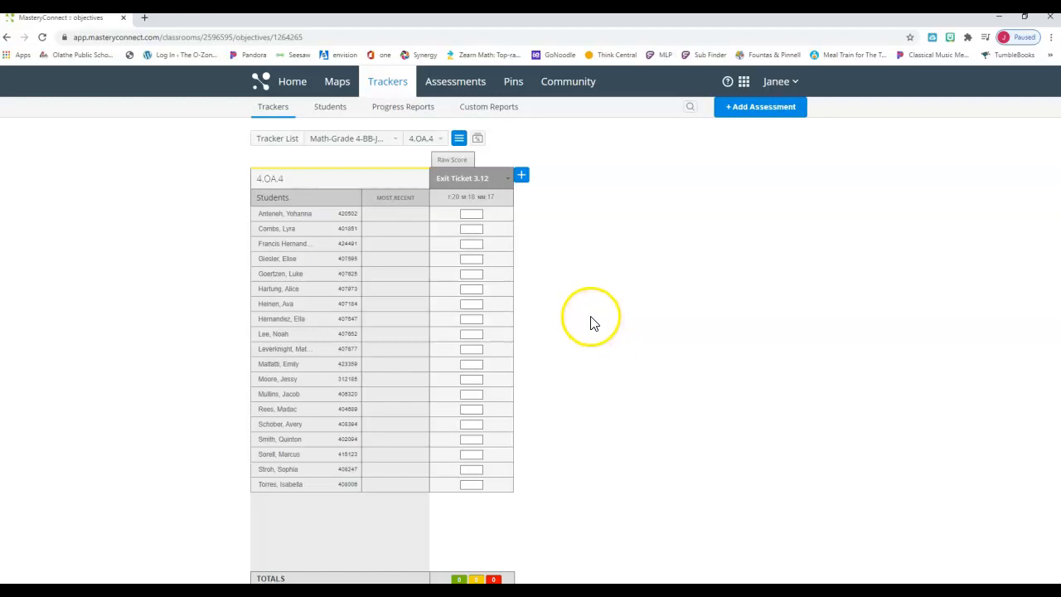
Delete the Exit Ticket 3.12 assessment from standard 4.OA.4.
mouse_move(474, 170)
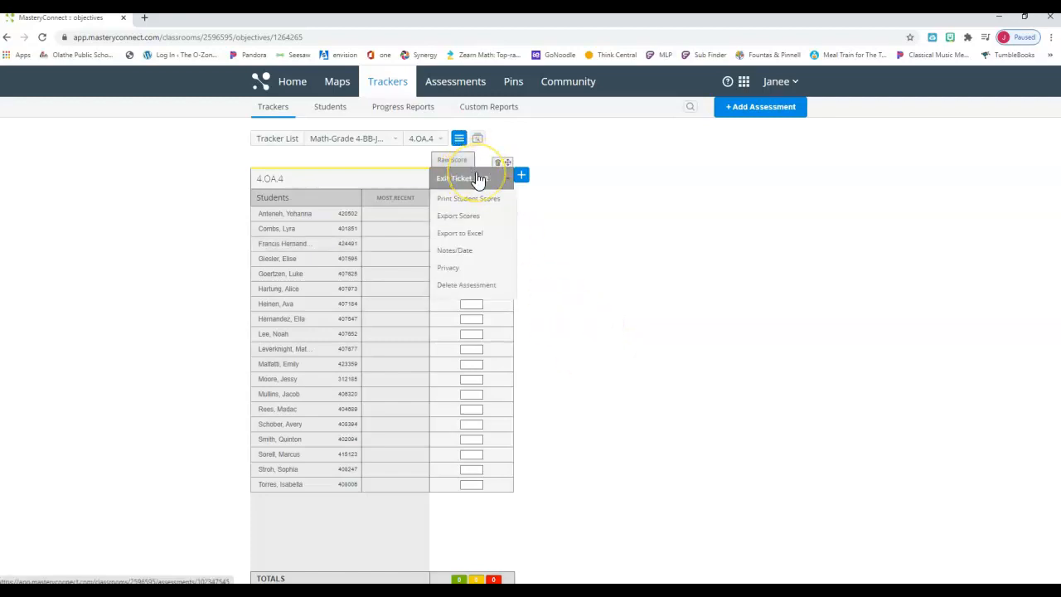
left_click(464, 286)
left_click(583, 110)
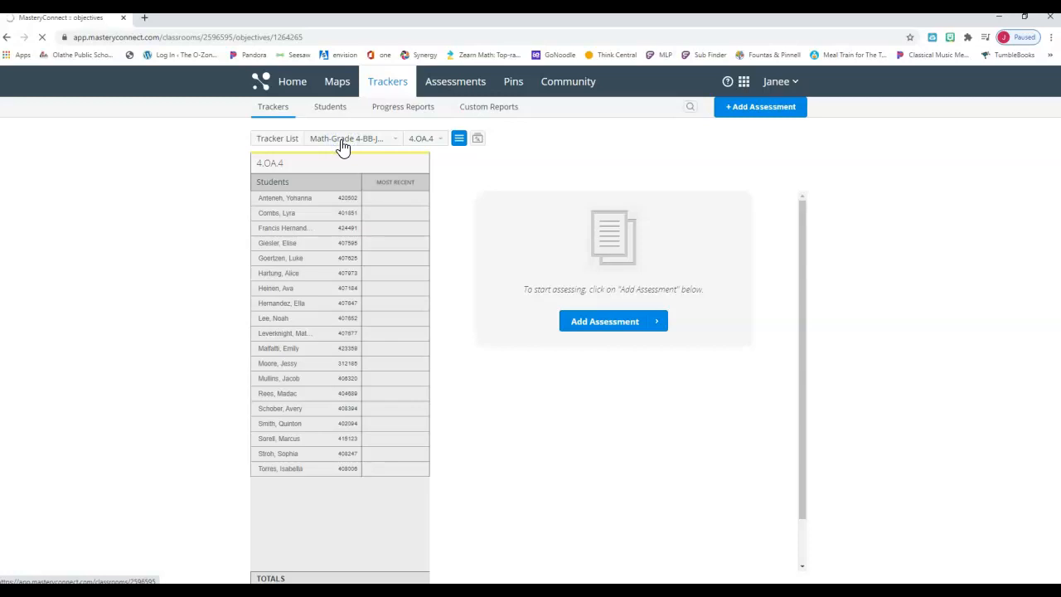
Return to the full grade 4 math tracker, start creating a new assessment and set its standard to 4.OA.3.
left_click(343, 142)
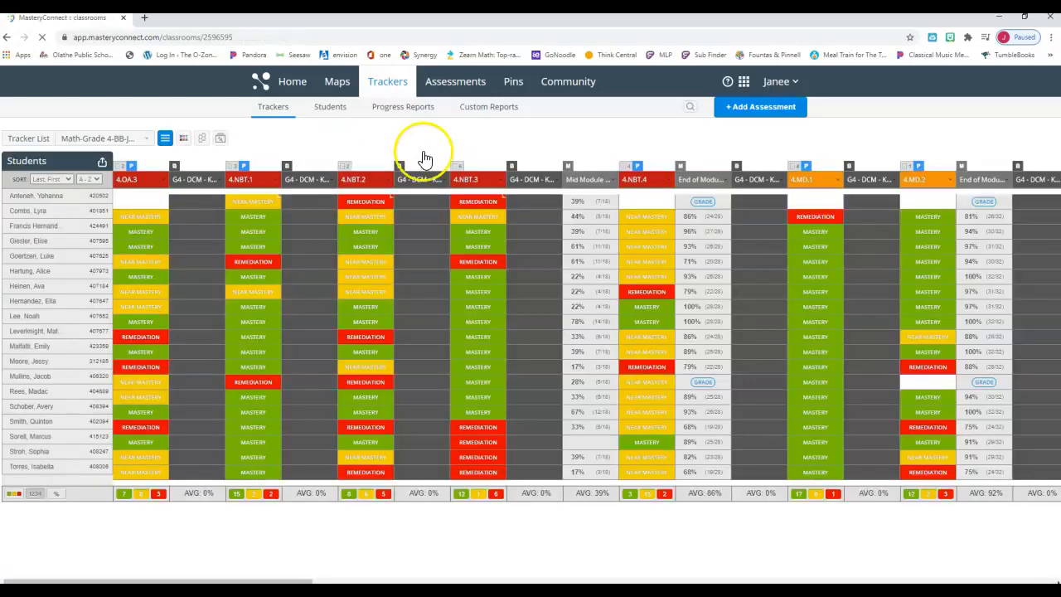
left_click(740, 111)
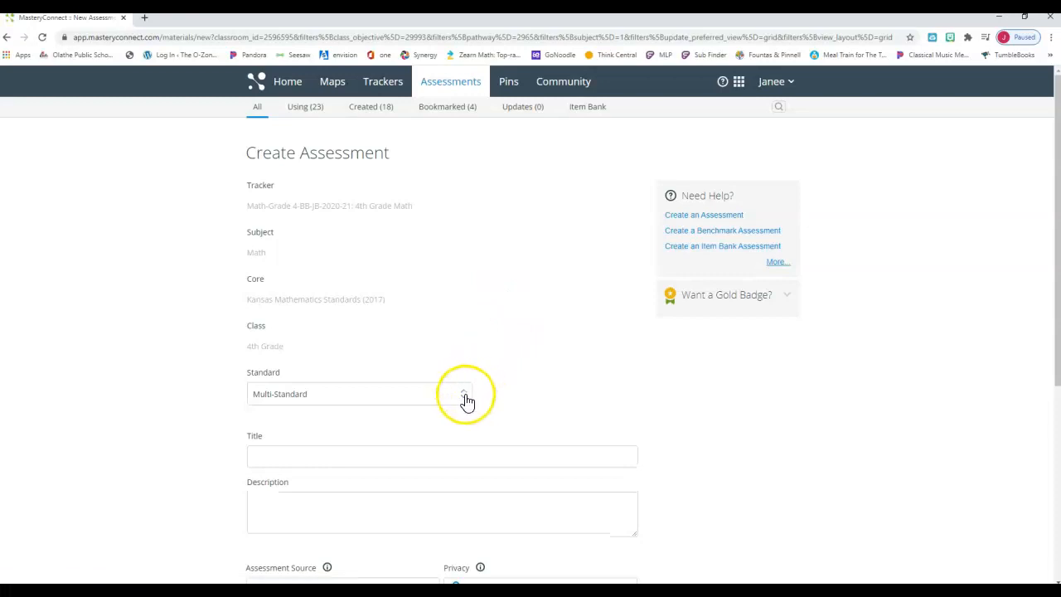
left_click(467, 400)
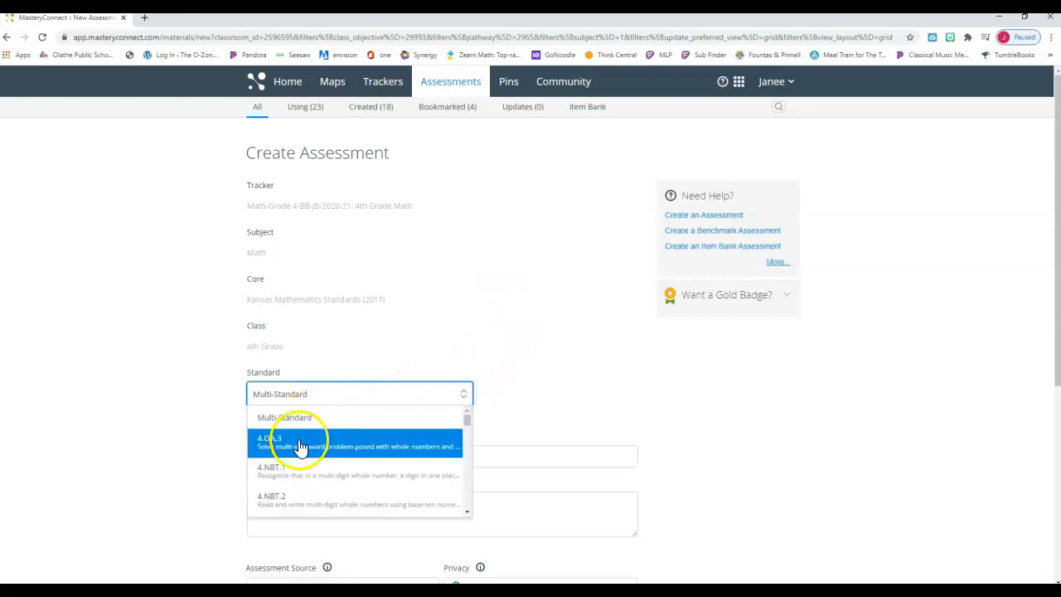
left_click(301, 446)
Title the assessment "module 3 Quiz" and choose Certica Navigate Item Bank as its source.
left_click(304, 459)
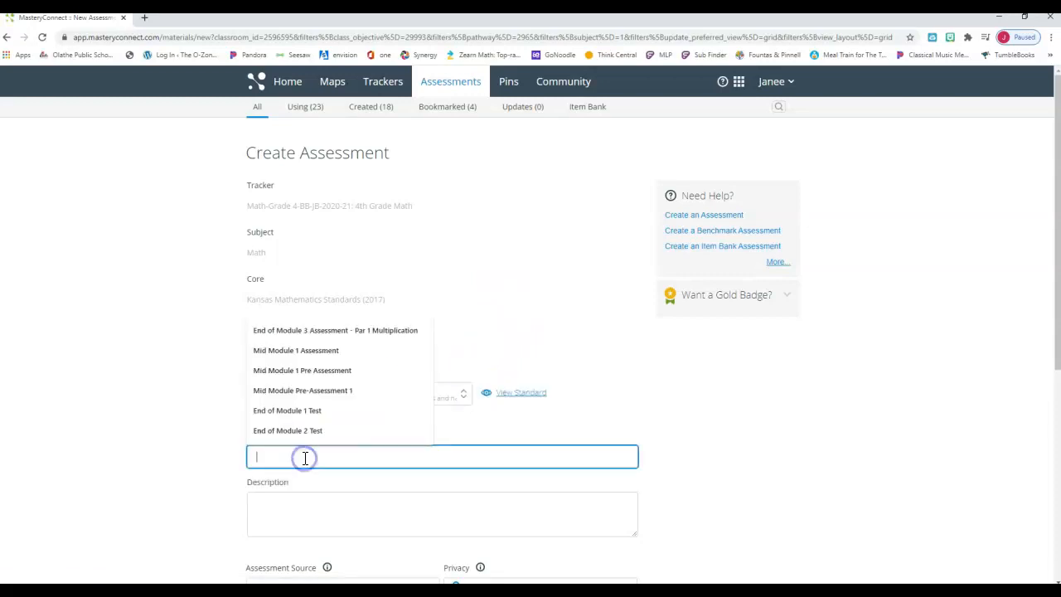
type("module 3")
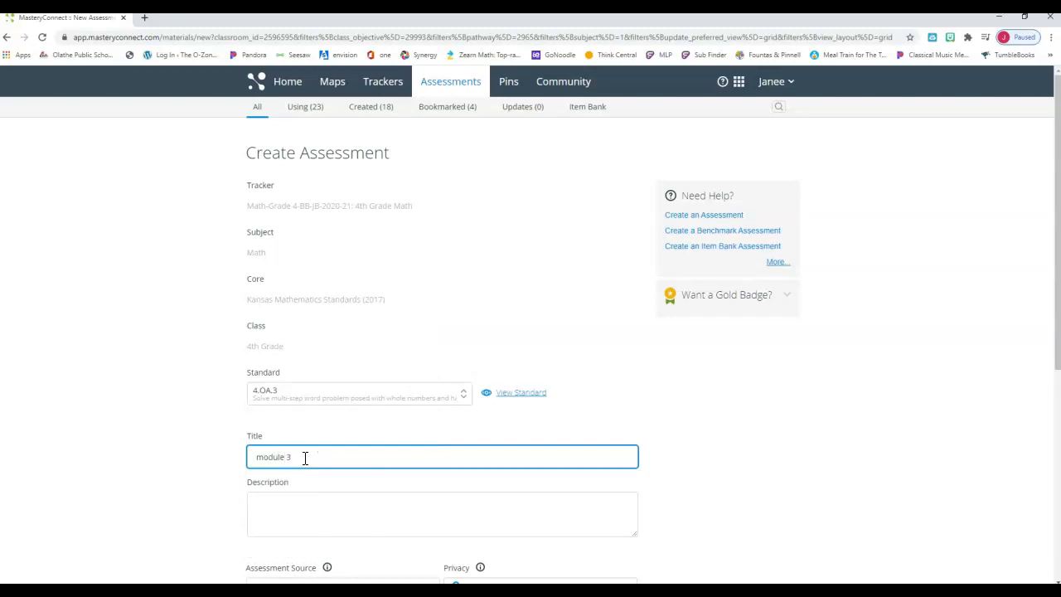
type(" Quiz")
scroll(829, 510, "down", 3)
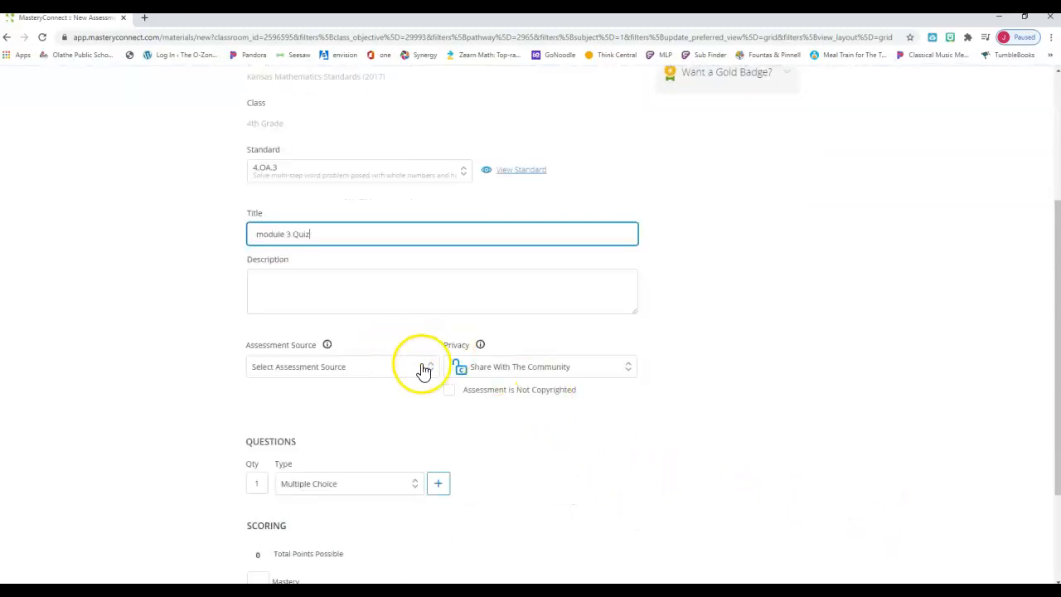
left_click(428, 374)
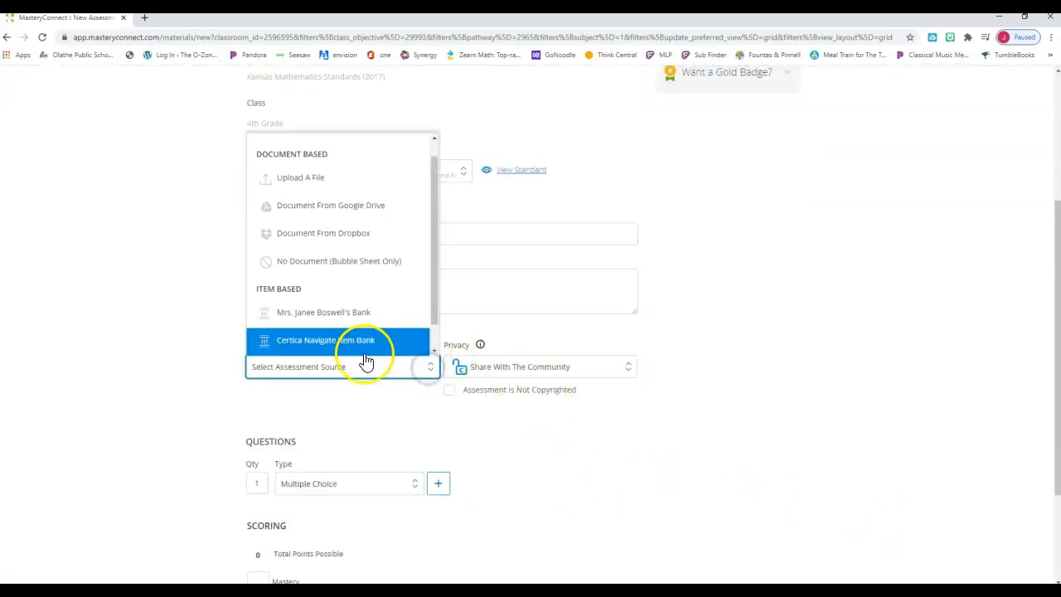
left_click(318, 346)
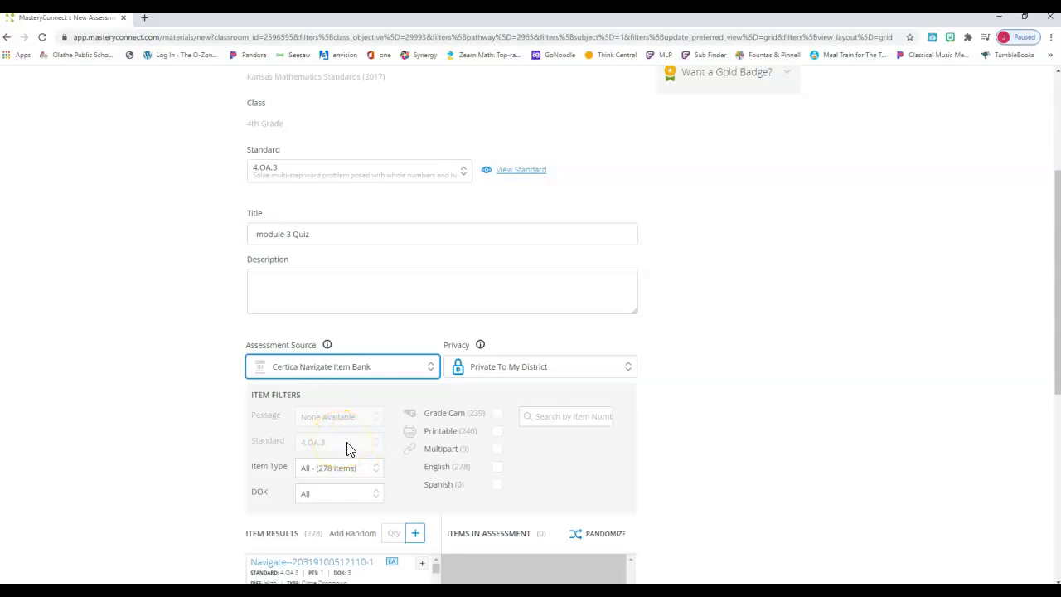
scroll(348, 447, "down", 2)
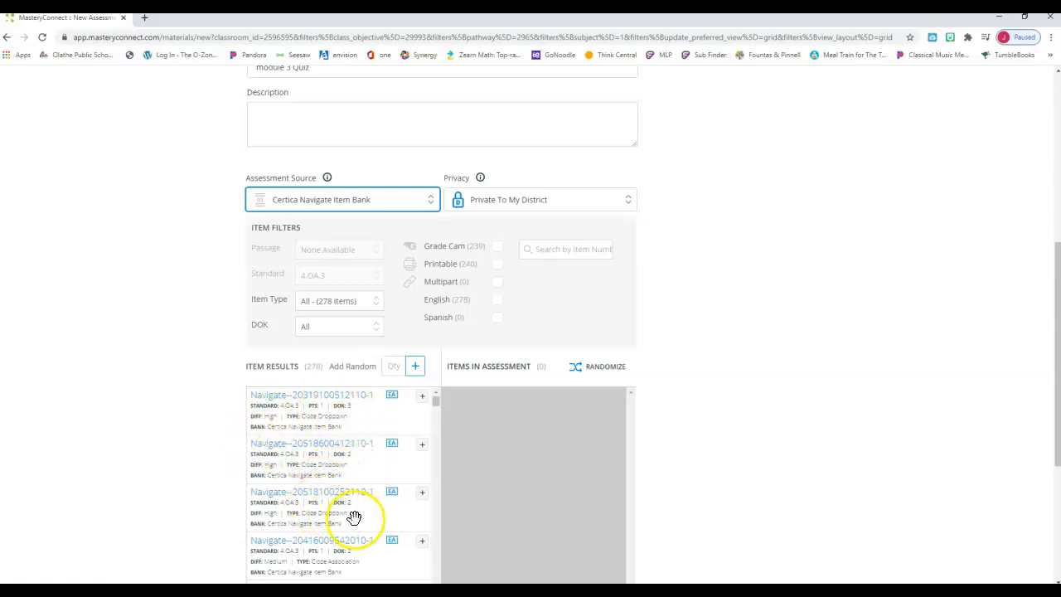
left_click(376, 327)
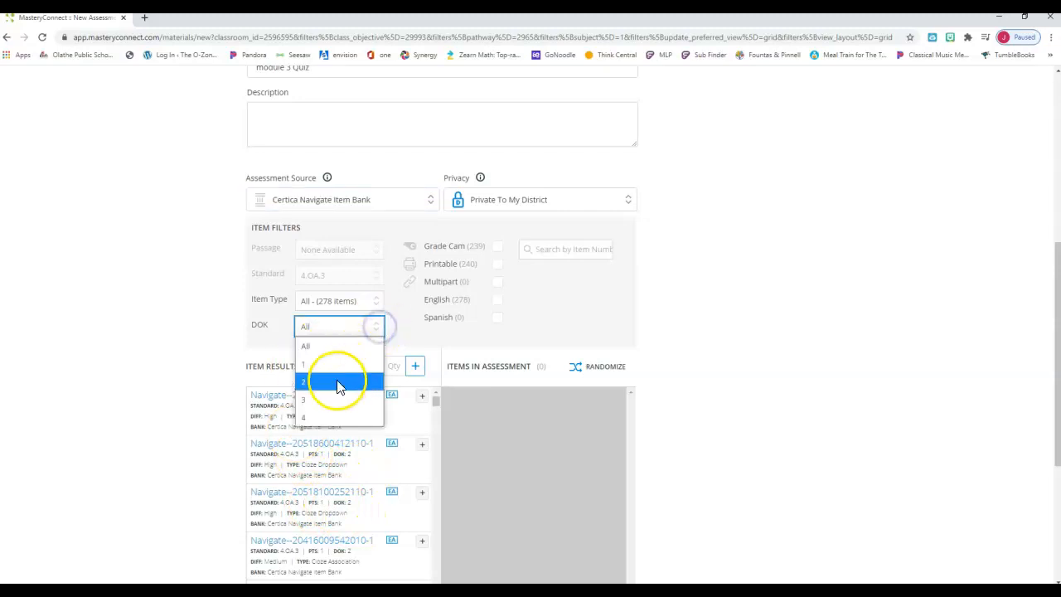
left_click(324, 400)
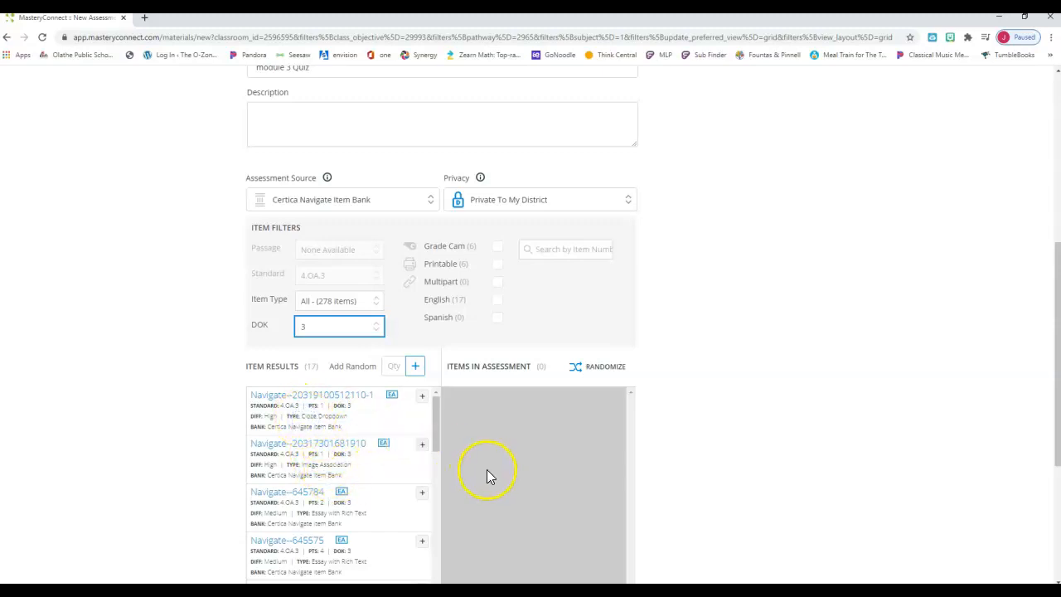
left_click(302, 397)
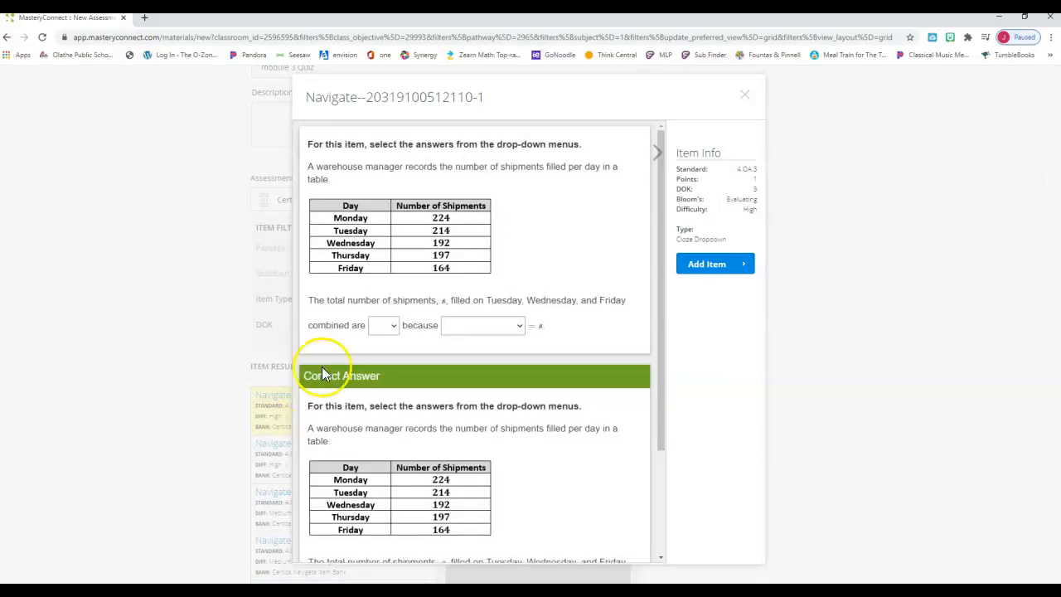
Browse the DOK 3 item previews and add items Navigate--645784 and Navigate--648081 to the quiz.
left_click(659, 157)
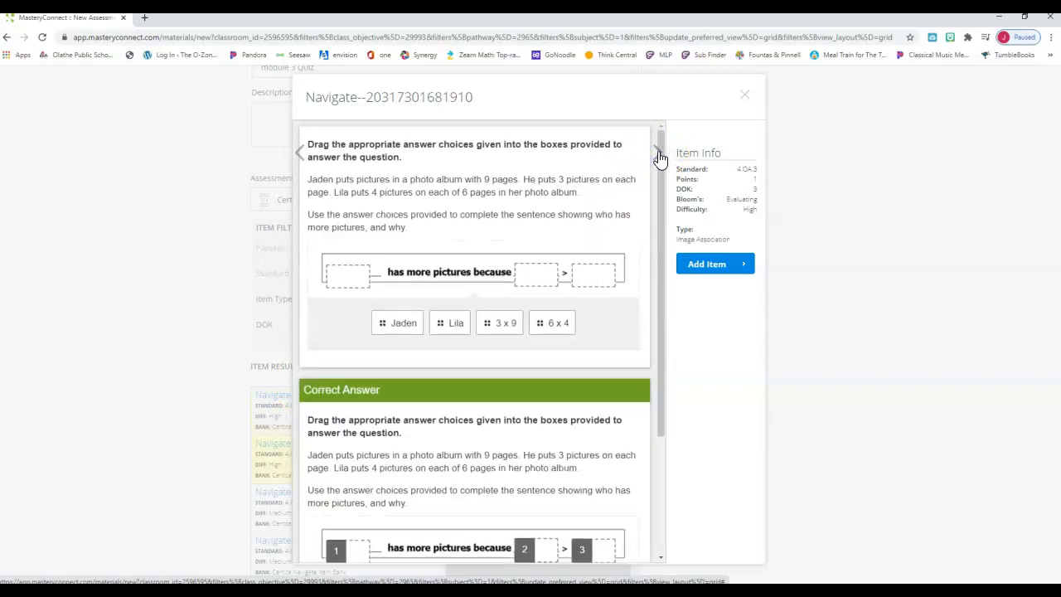
left_click(659, 157)
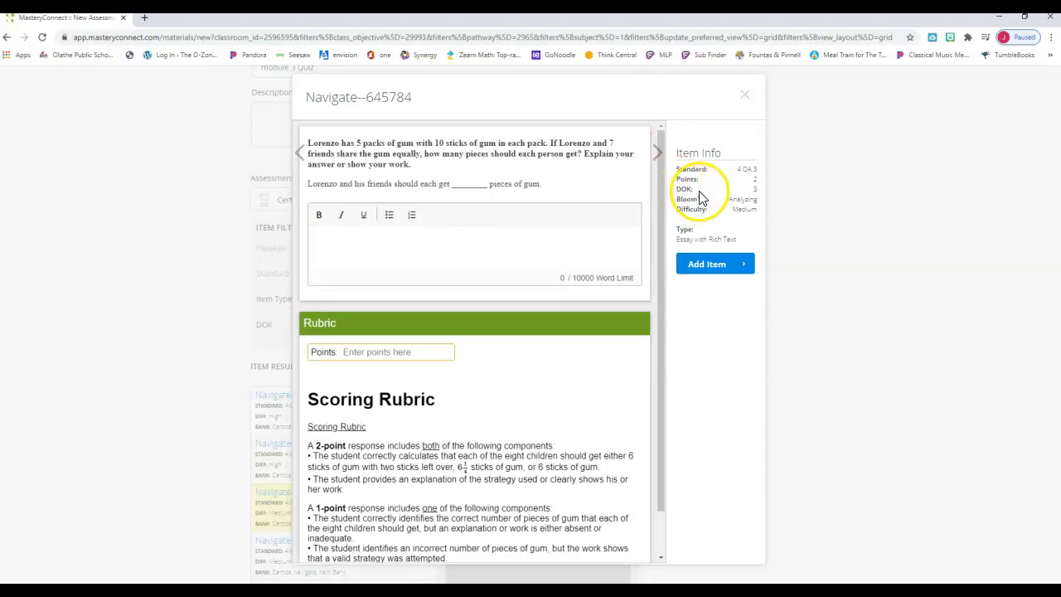
left_click(701, 266)
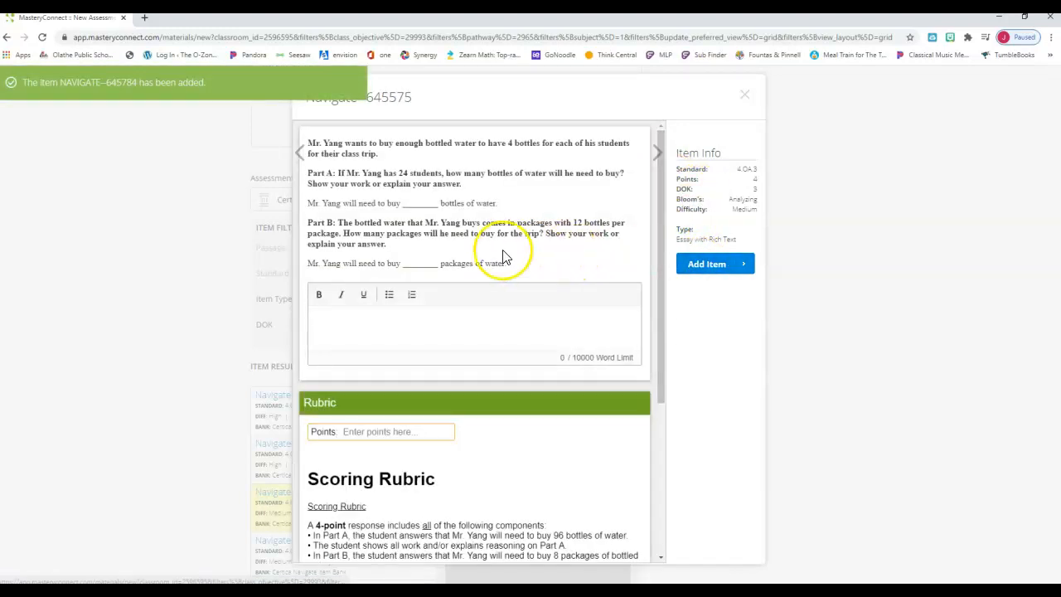
left_click(659, 157)
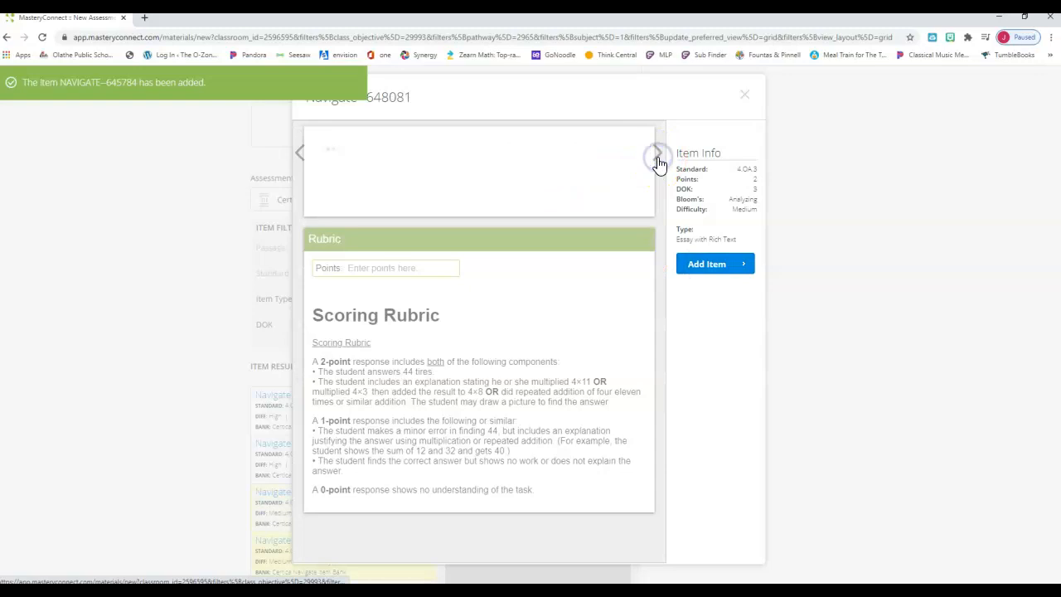
left_click(704, 265)
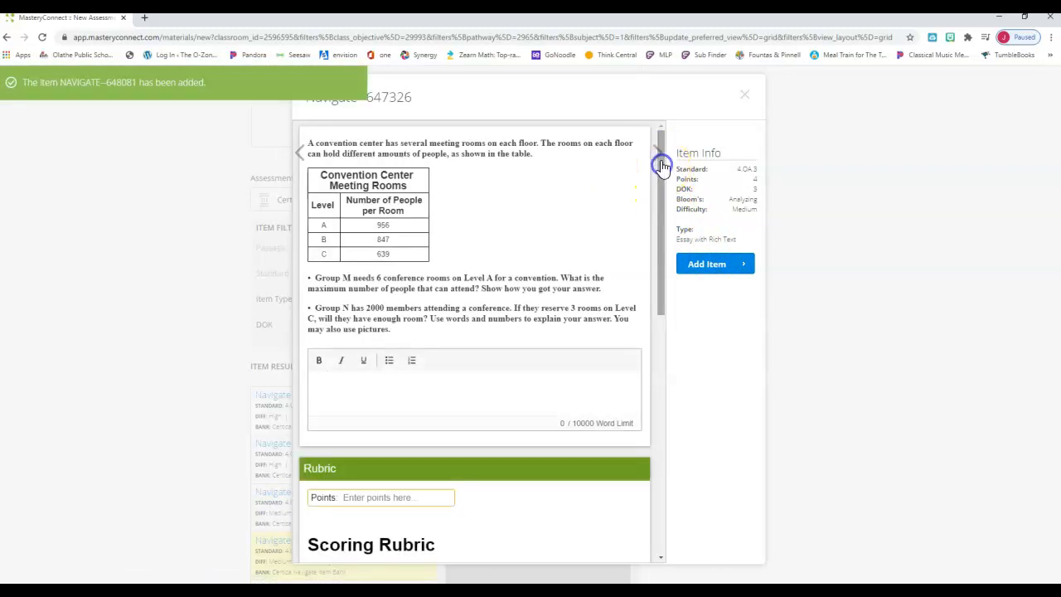
Add item Navigate--648359 to the quiz, skipping the two items before it, and close the item preview.
left_click(660, 163)
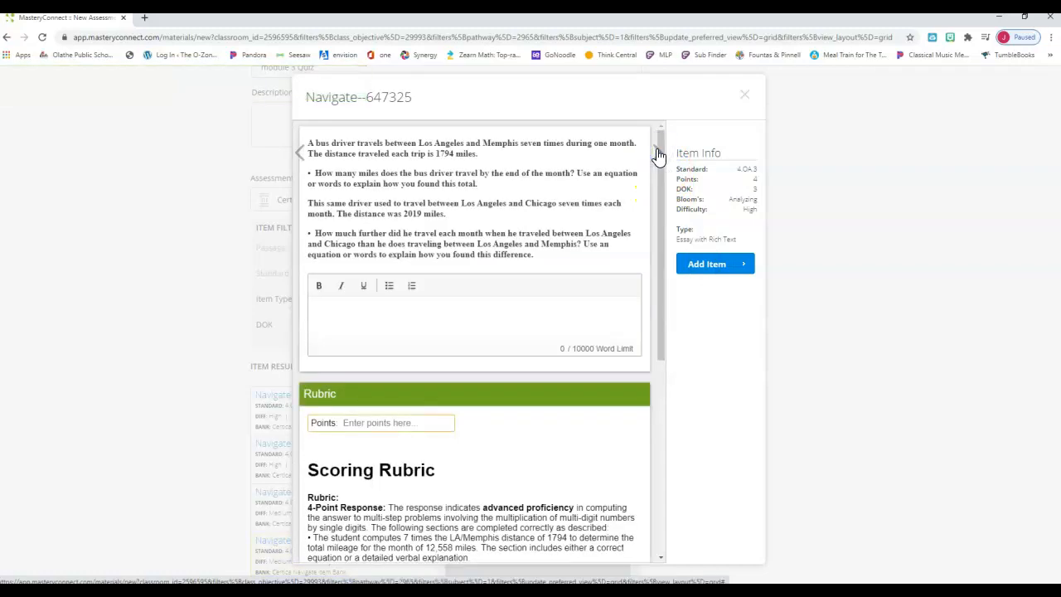
left_click(657, 154)
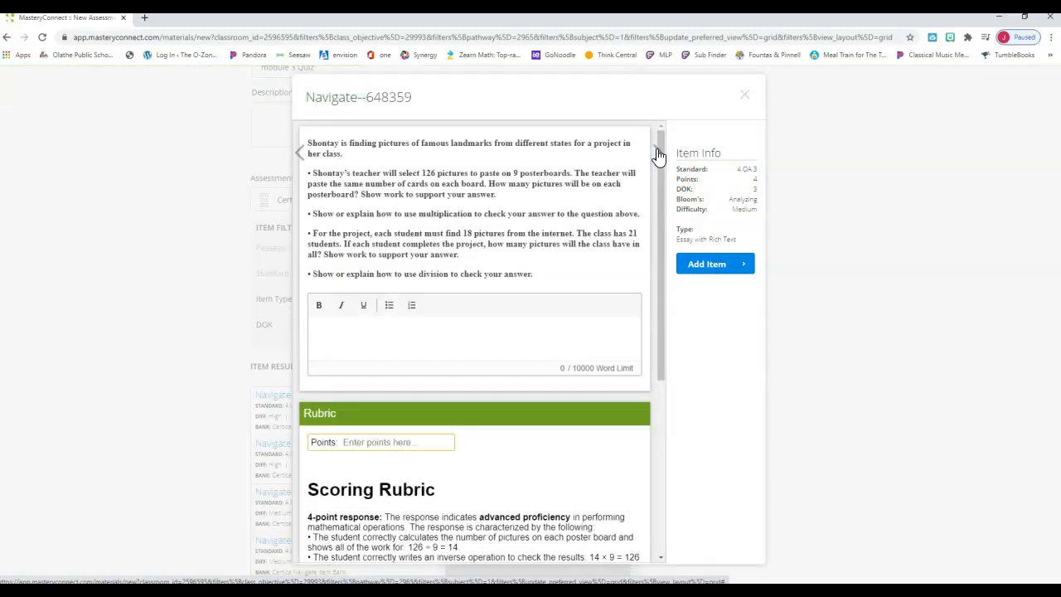
left_click(705, 264)
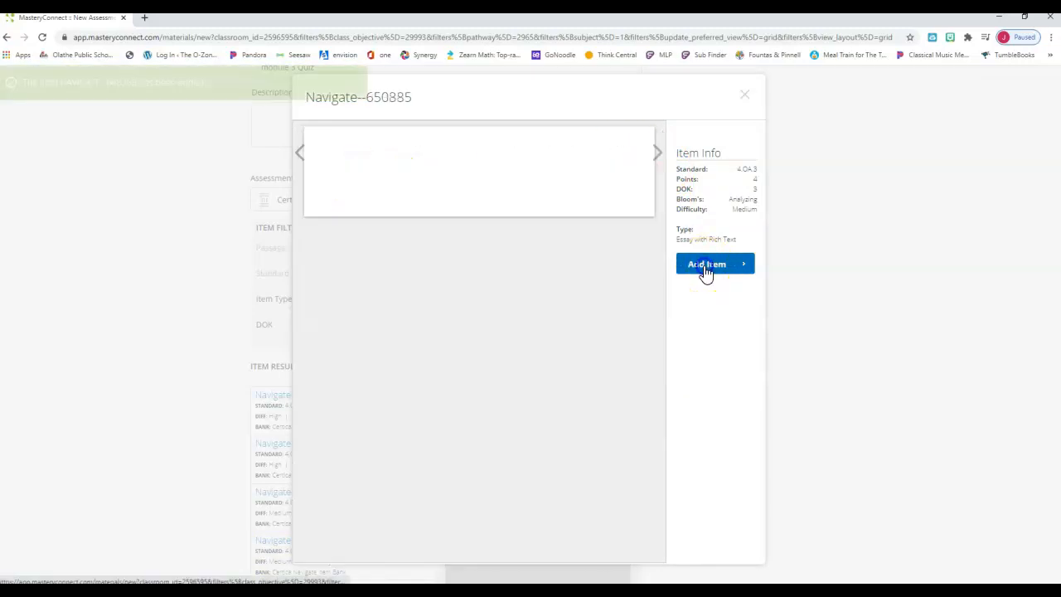
left_click(745, 96)
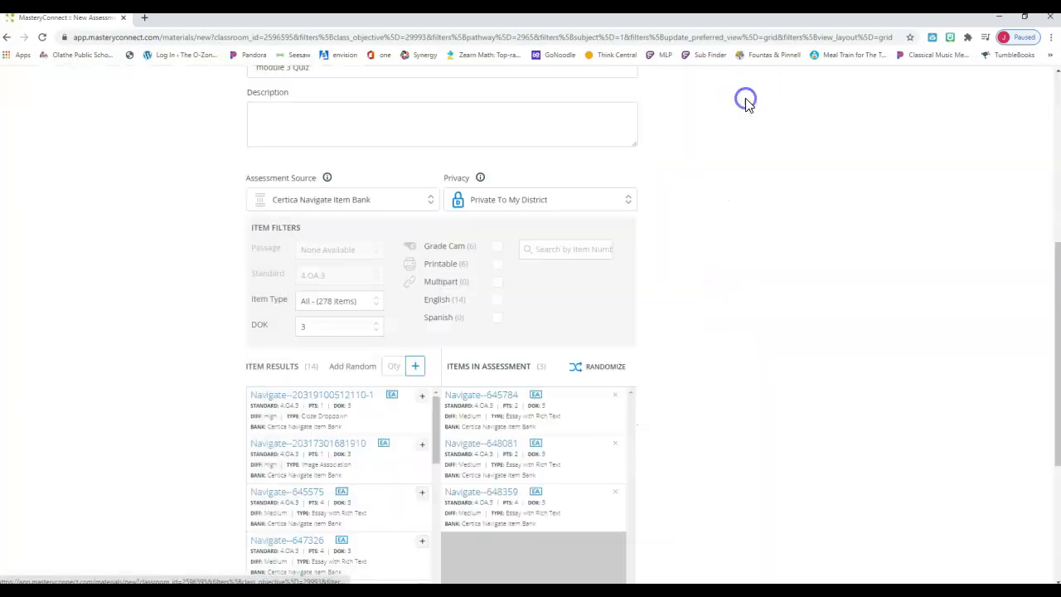
Review the quiz's selected items and scoring section, and change the assessment's standard to Multi-Standard.
scroll(481, 426, "down", 3)
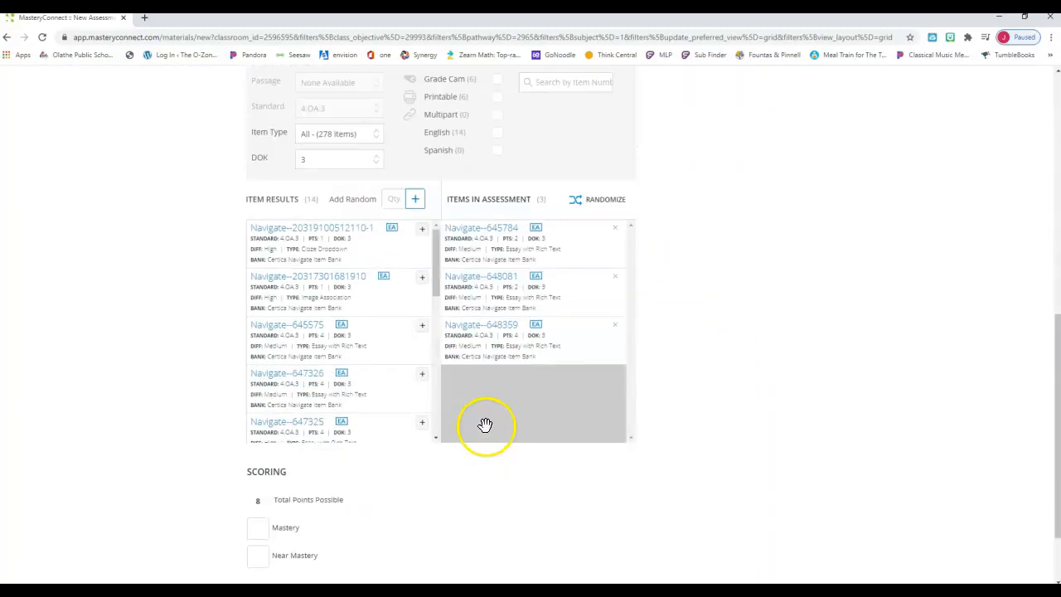
scroll(486, 411, "up", 1)
scroll(500, 446, "down", 2)
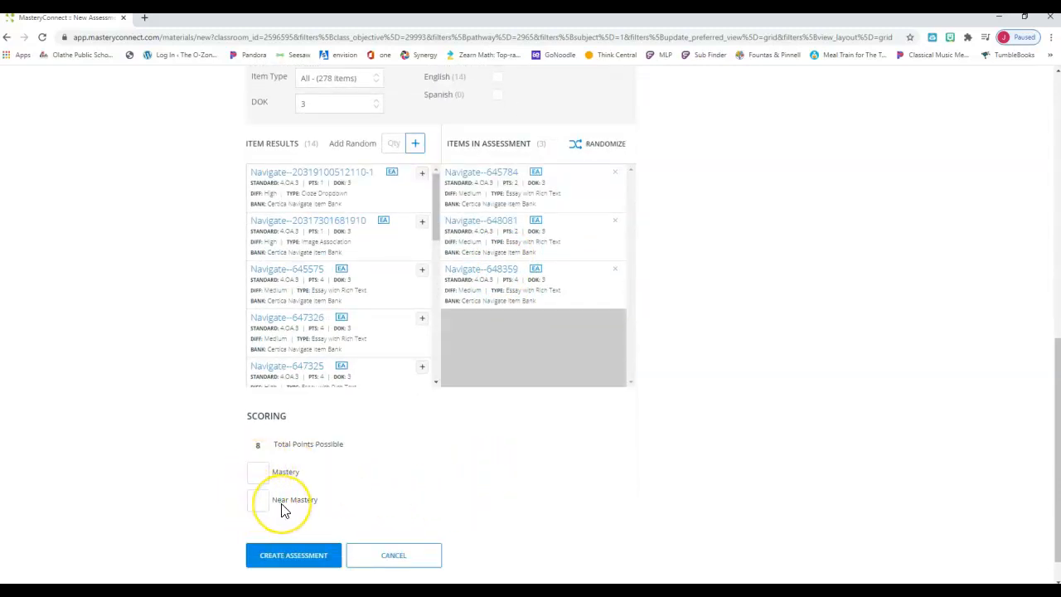
scroll(400, 478, "up", 2)
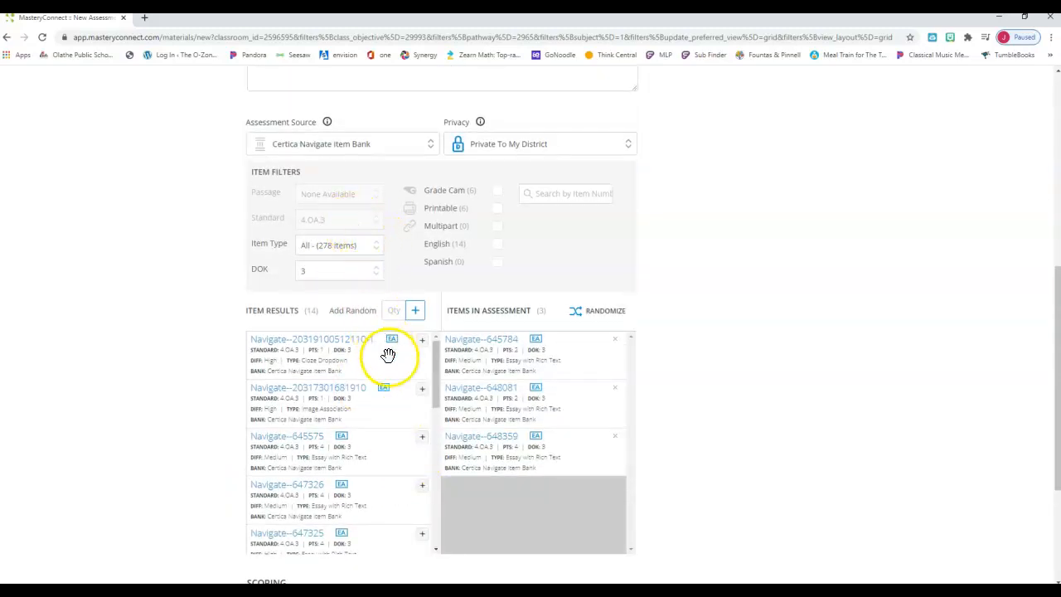
scroll(386, 356, "up", 5)
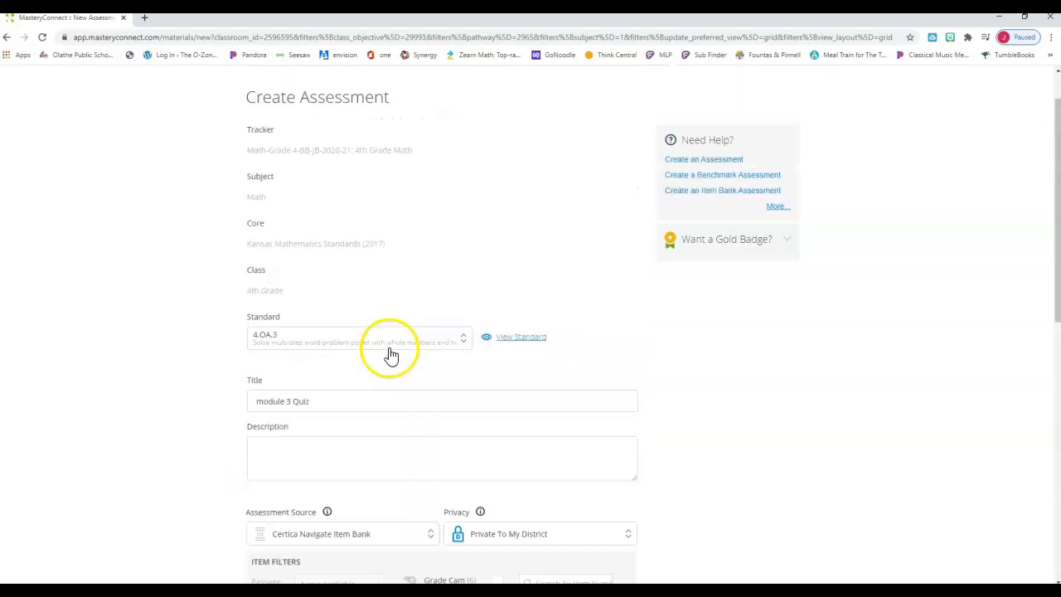
left_click(461, 344)
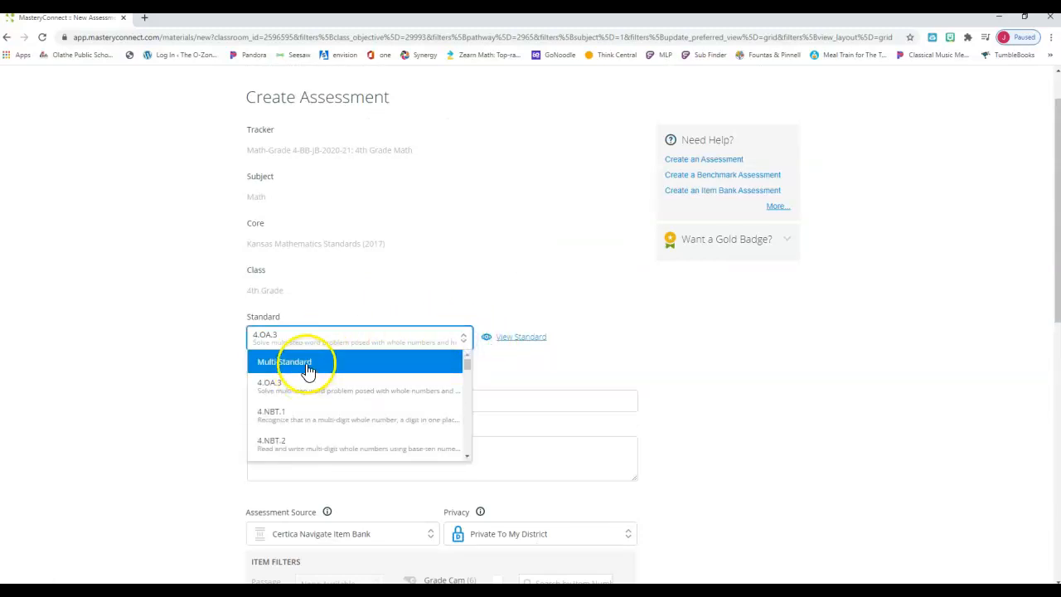
left_click(303, 364)
scroll(336, 433, "down", 2)
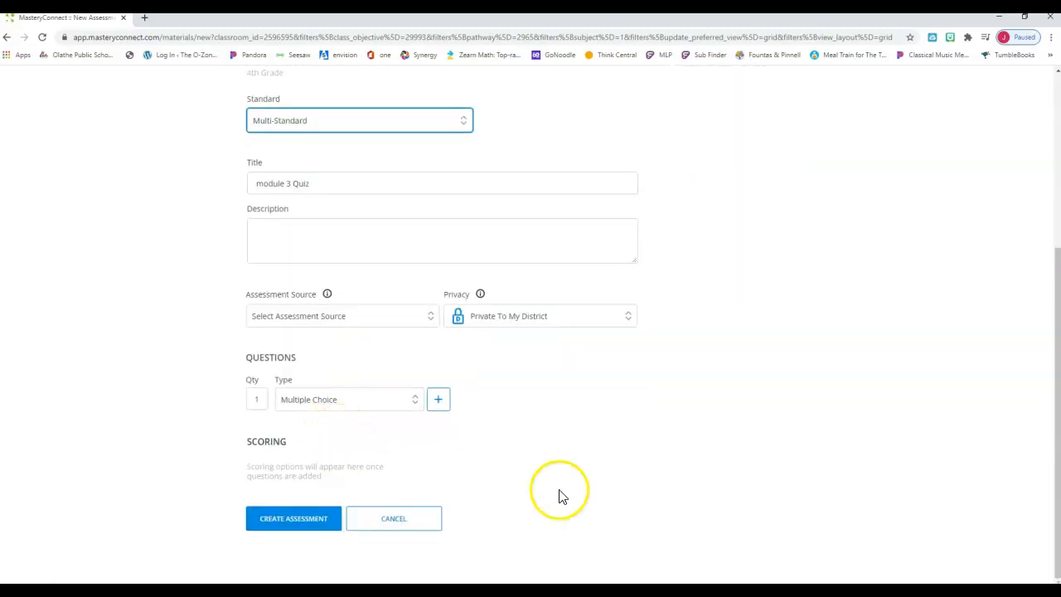
Set the multi-standard quiz's source to Certica Navigate Item Bank and review its item filters, results and scoring section.
left_click(431, 316)
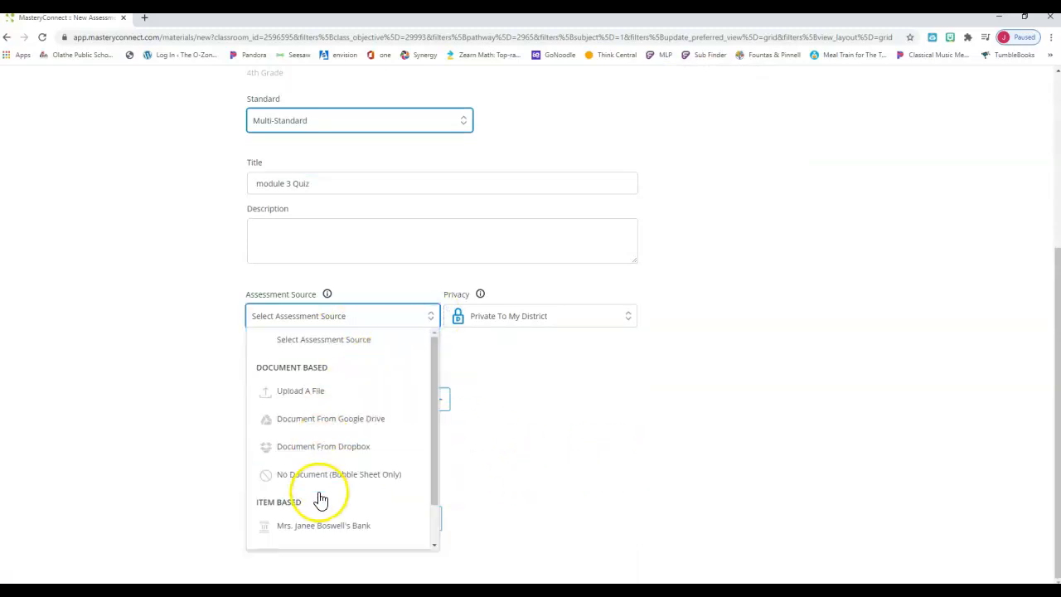
scroll(307, 494, "down", 1)
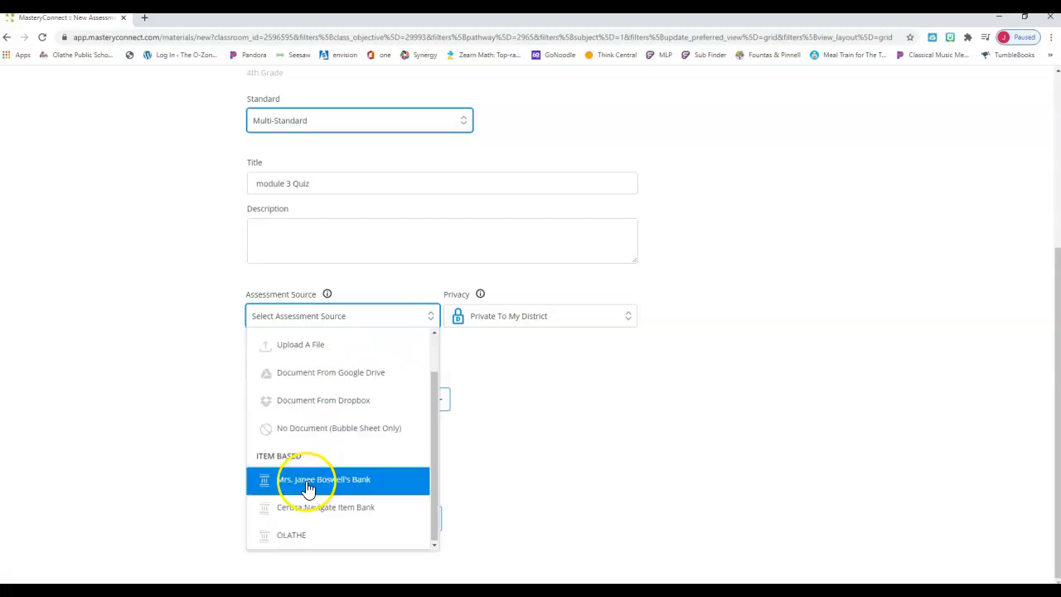
left_click(316, 513)
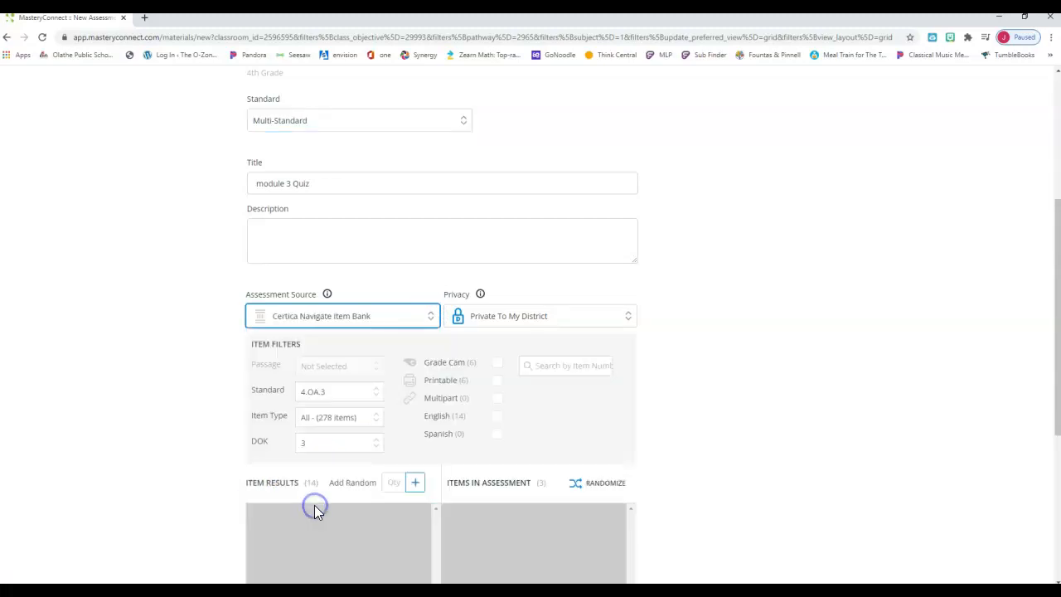
scroll(414, 504, "down", 2)
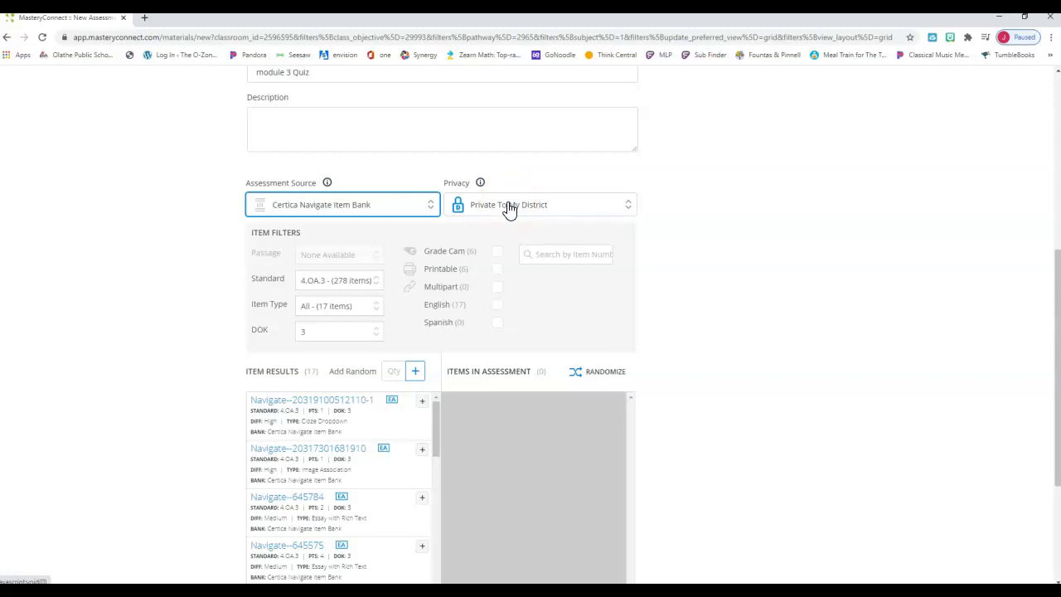
scroll(805, 450, "down", 3)
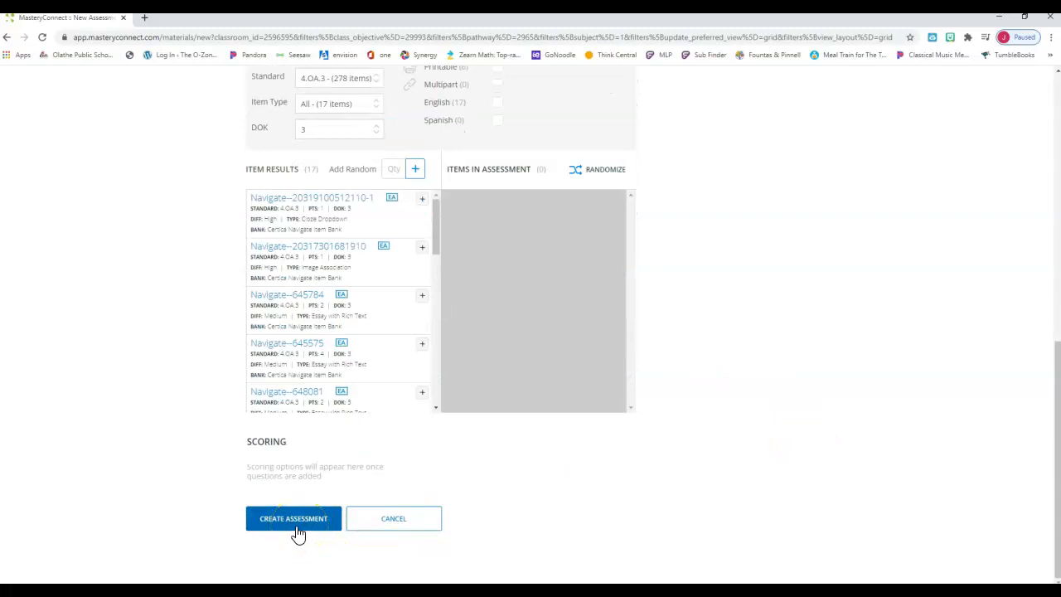
Leave the new assessment without creating it and reopen the grade 4 math tracker.
scroll(699, 457, "up", 8)
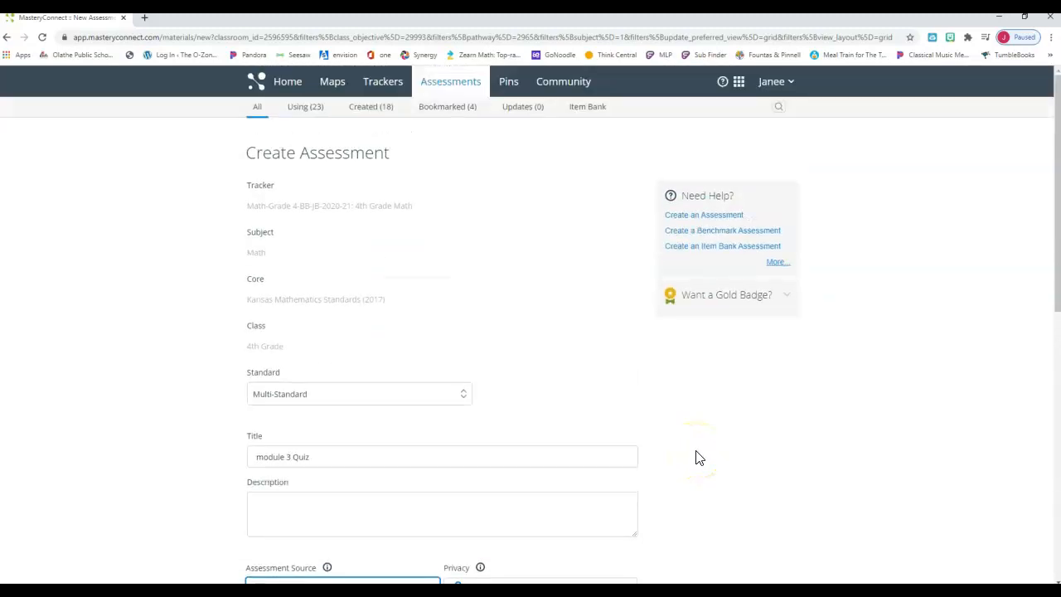
left_click(382, 86)
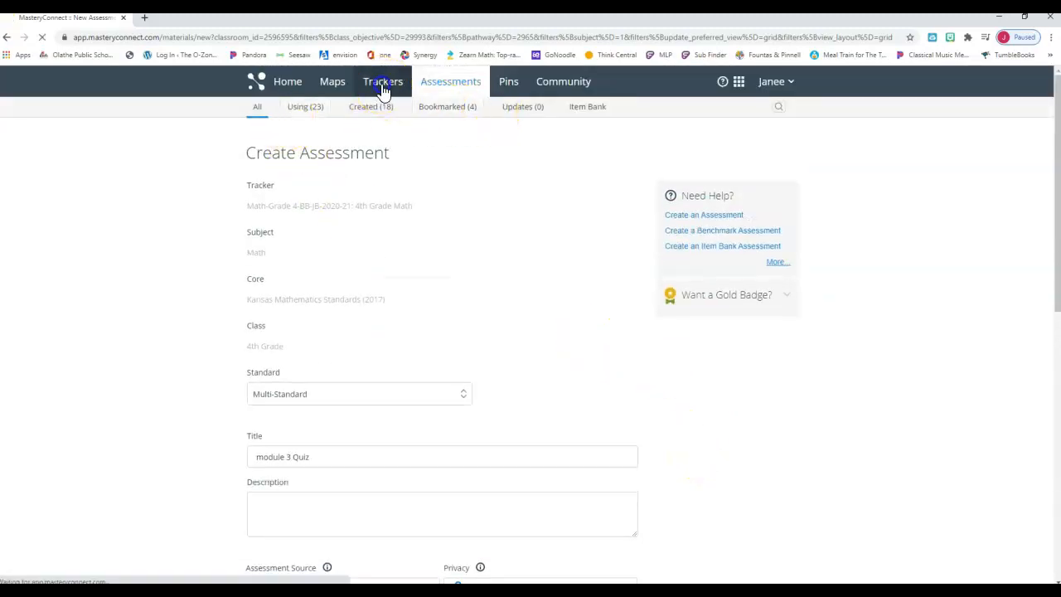
left_click(480, 297)
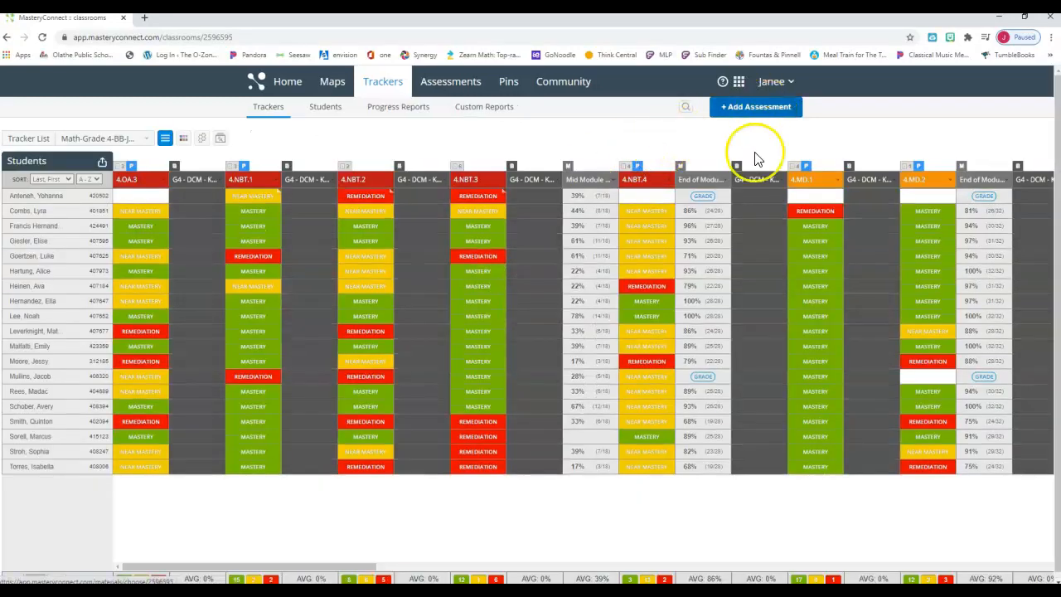
View the options of standard 4.MD.1 and the ways to add an assessment, closing the dialog without choosing one.
left_click(801, 179)
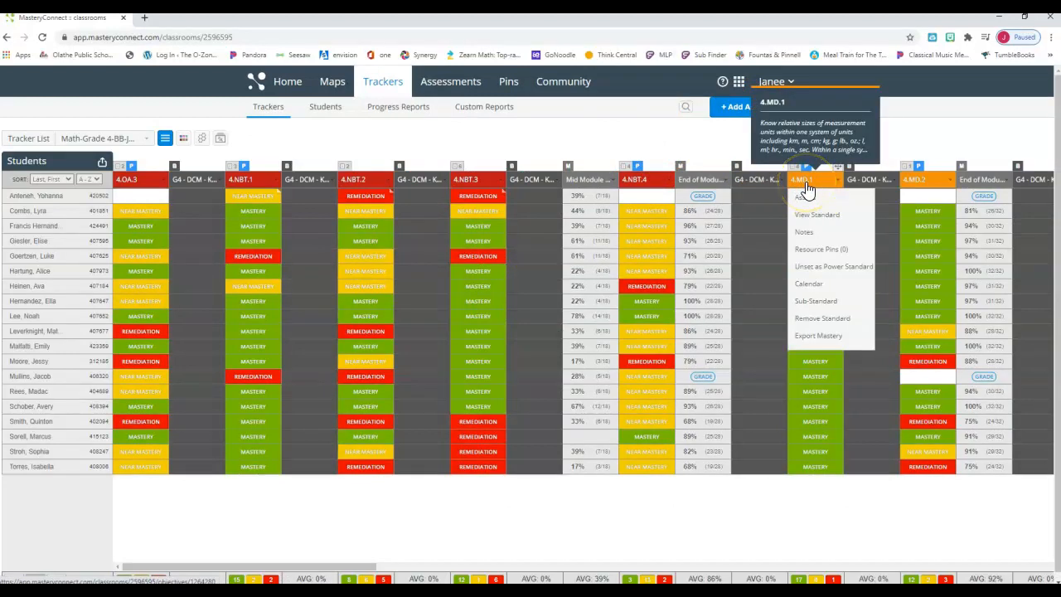
left_click(763, 113)
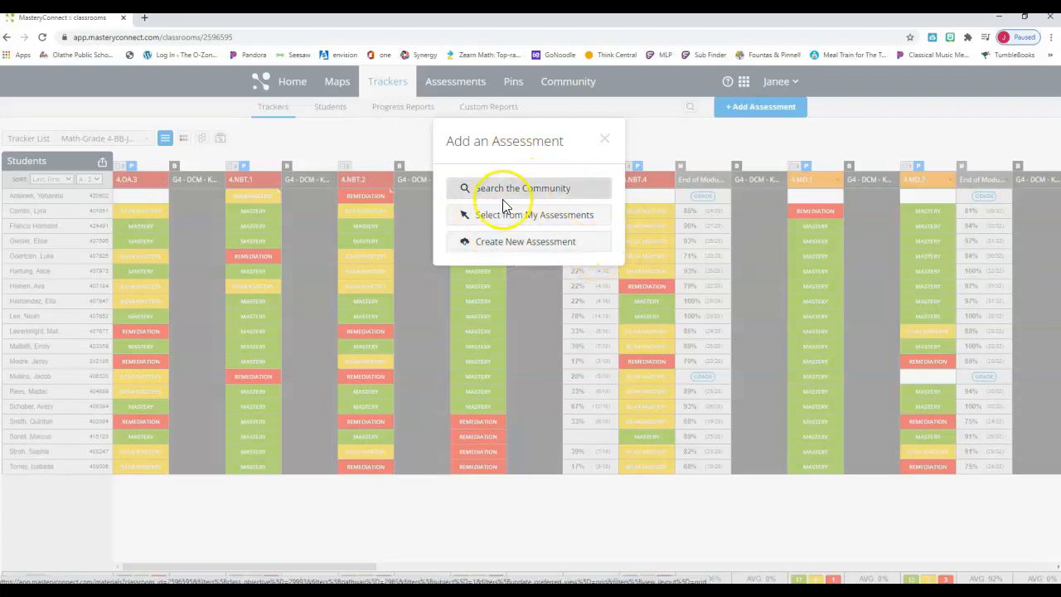
left_click(603, 139)
left_click(362, 219)
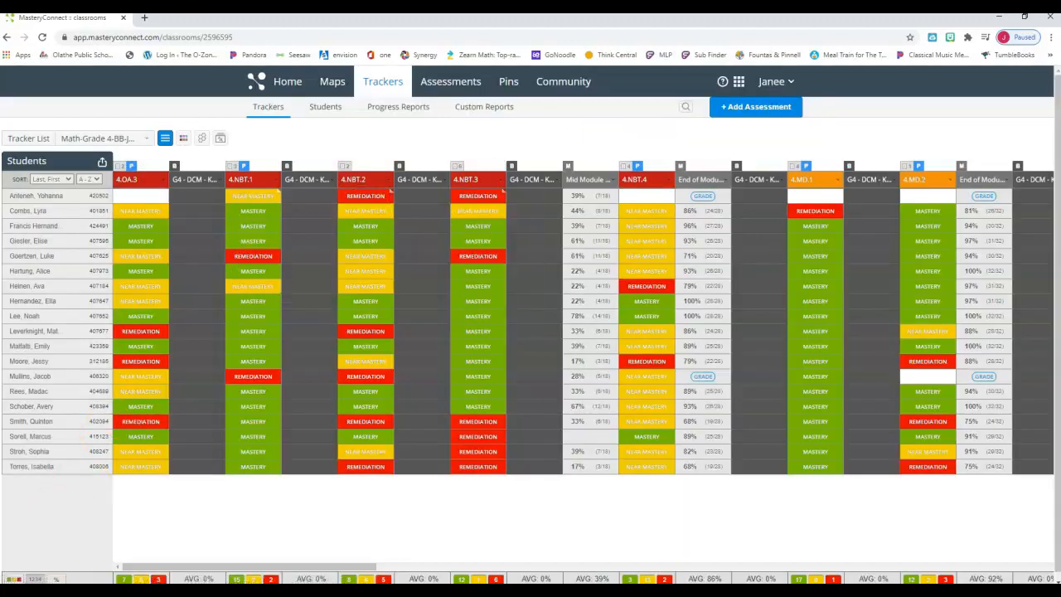